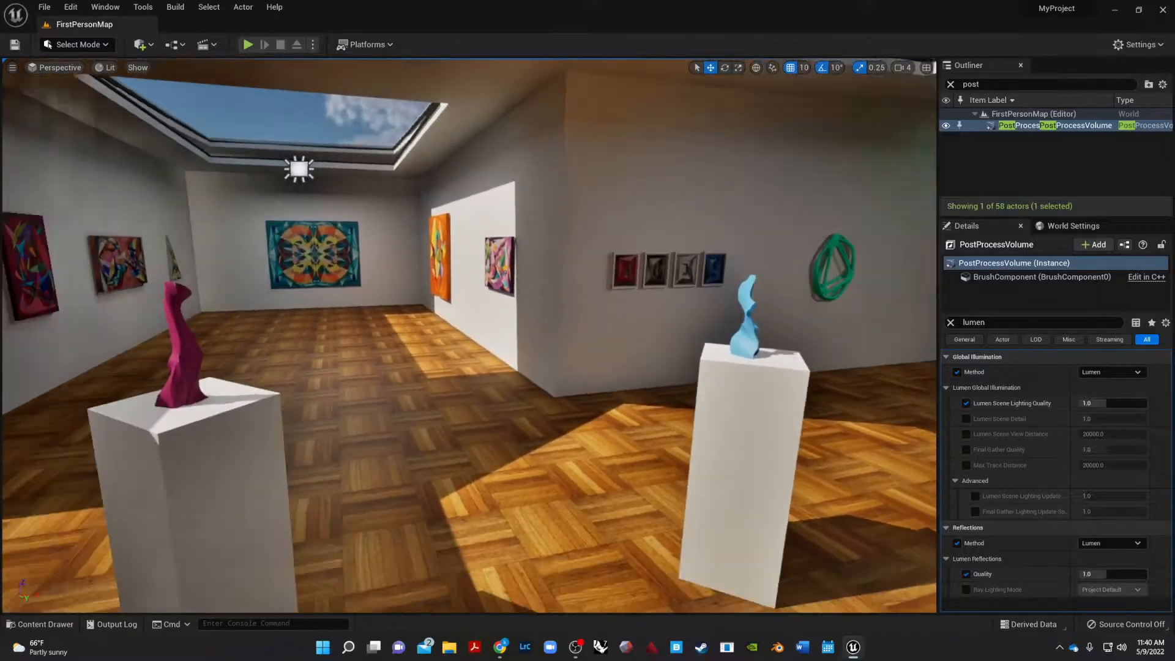
- Filter the level's actors by "light" and delete the spot light and all four rect lights
{"action": "mouse_move", "coordinate": [360, 393]}
{"action": "right_mouse_down"}
{"action": "mouse_move", "coordinate": [350, 375]}
{"action": "mouse_move", "coordinate": [526, 376]}
{"action": "right_mouse_up"}
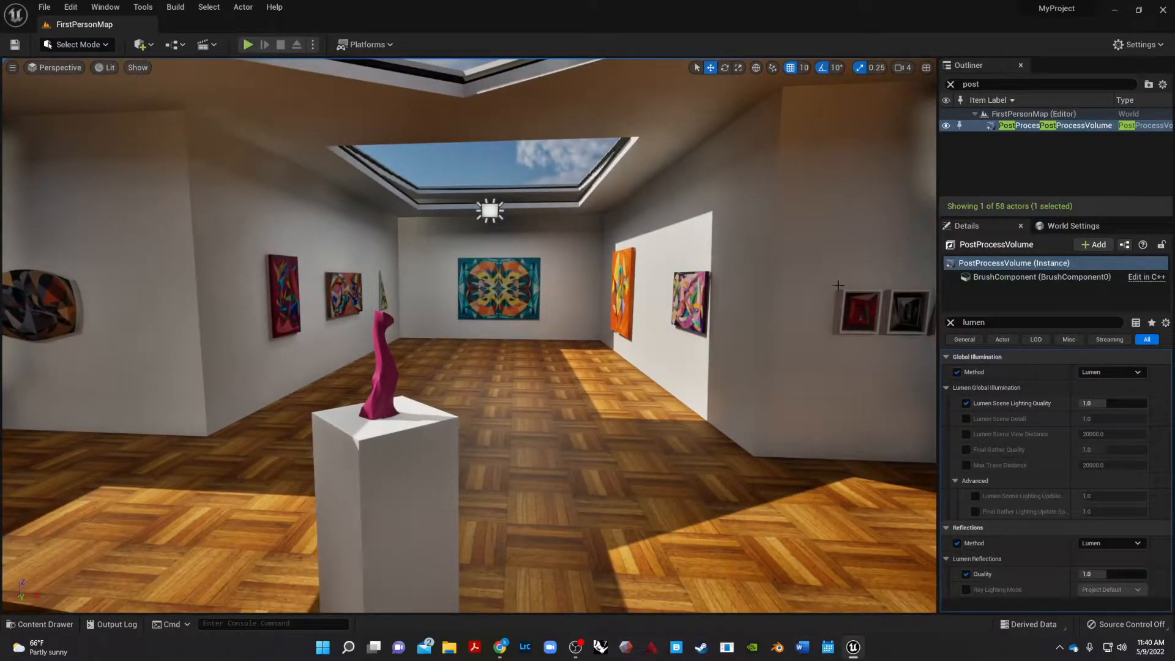
{"action": "left_click", "coordinate": [987, 84]}
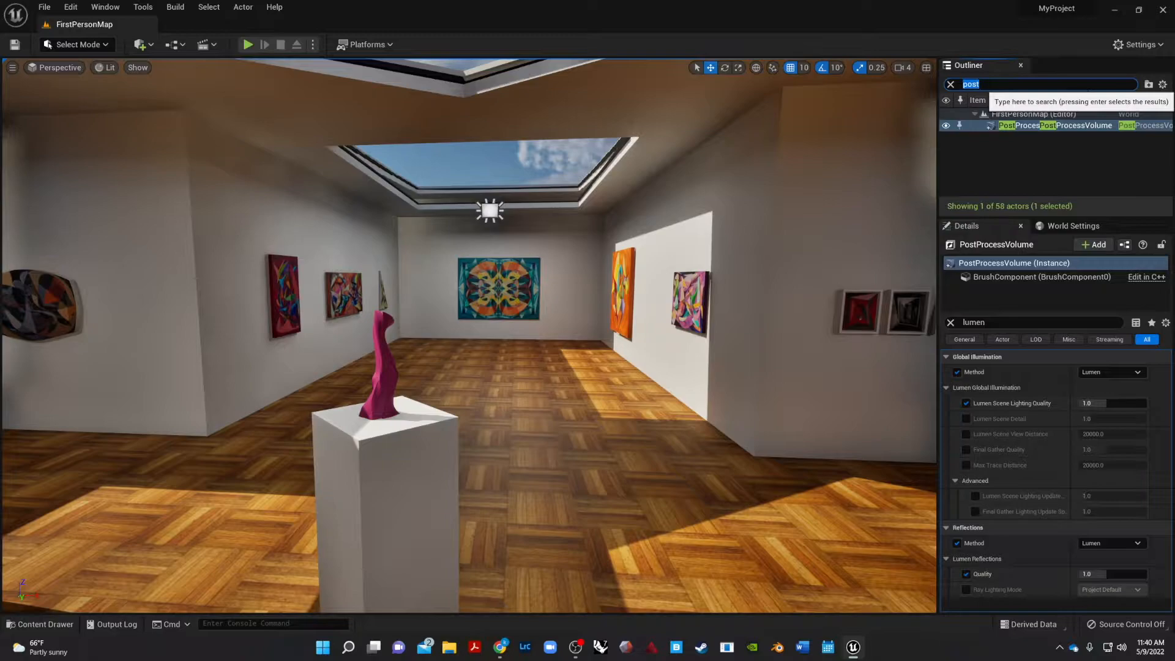
{"action": "type", "text": "light"}
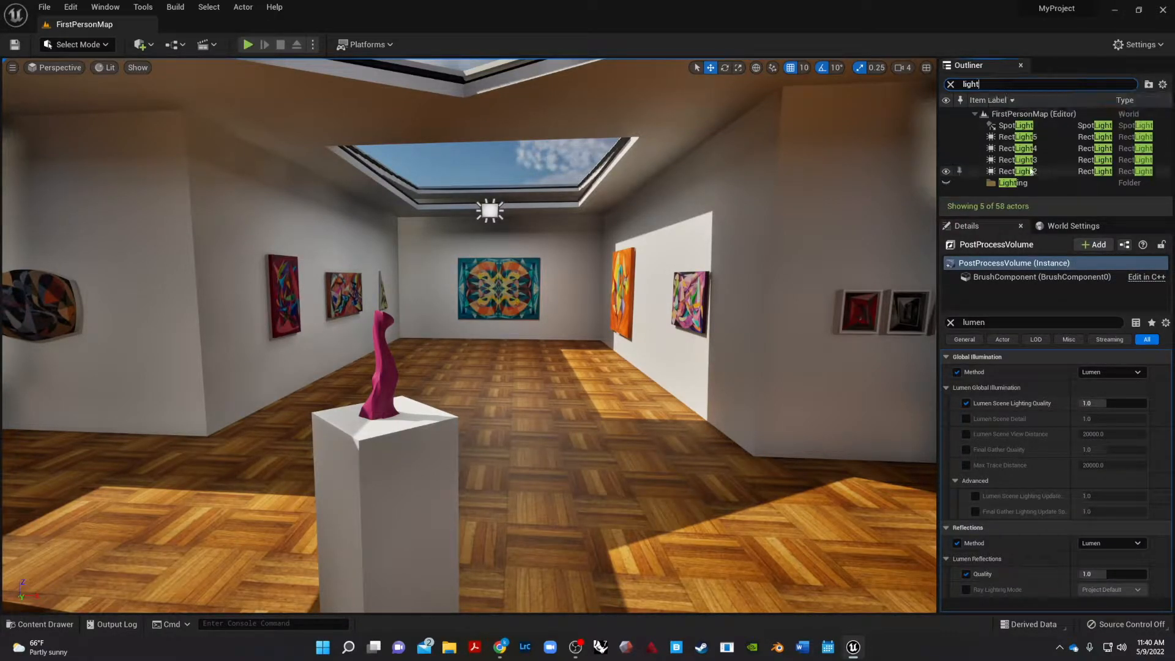
{"action": "left_click", "coordinate": [1015, 127]}
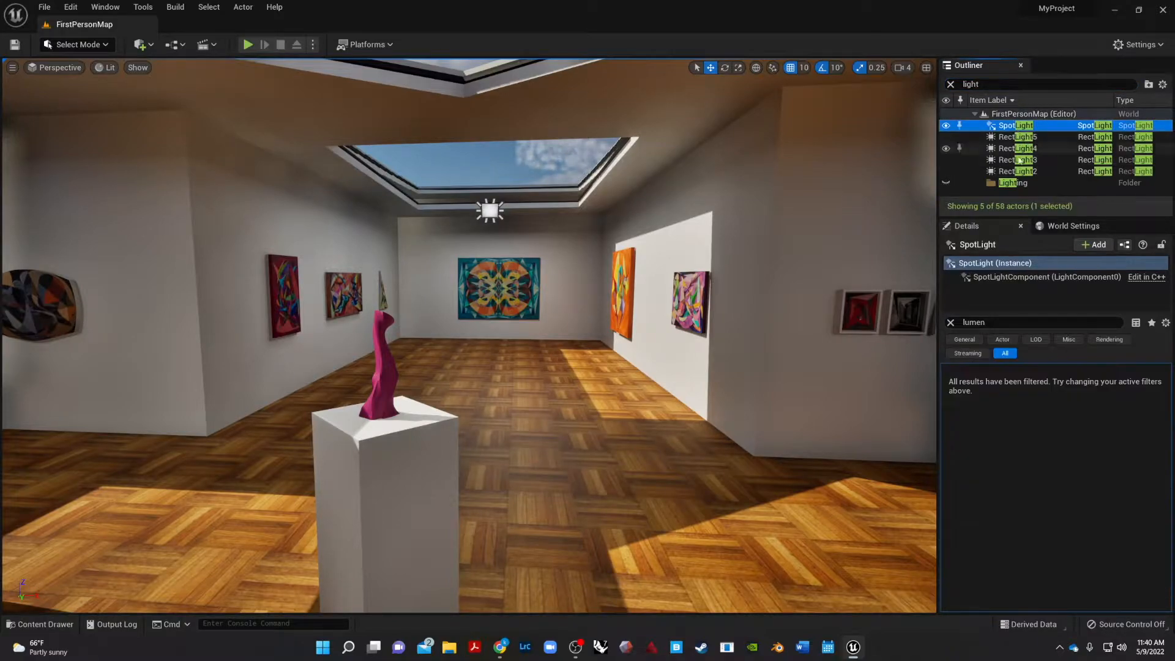
{"action": "left_click", "coordinate": [1035, 171], "text": "shift"}
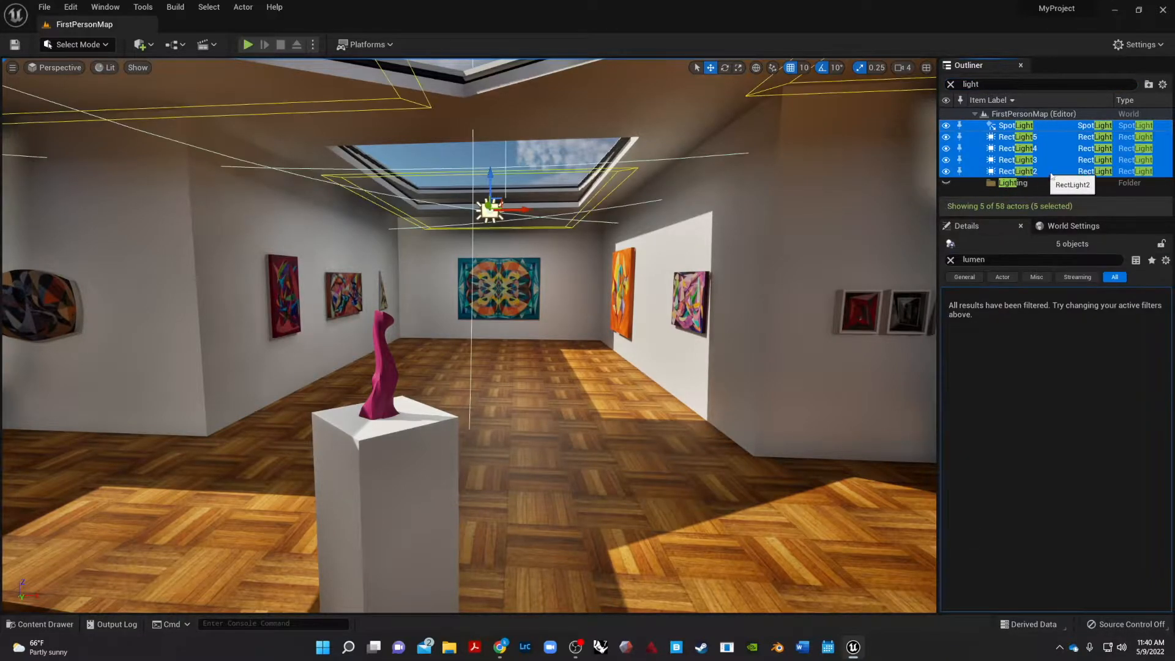
{"action": "key", "text": "Delete"}
- Find the SunSky actor by searching "sun", delete it from the level, and clear the actor search
{"action": "left_click", "coordinate": [1010, 84]}
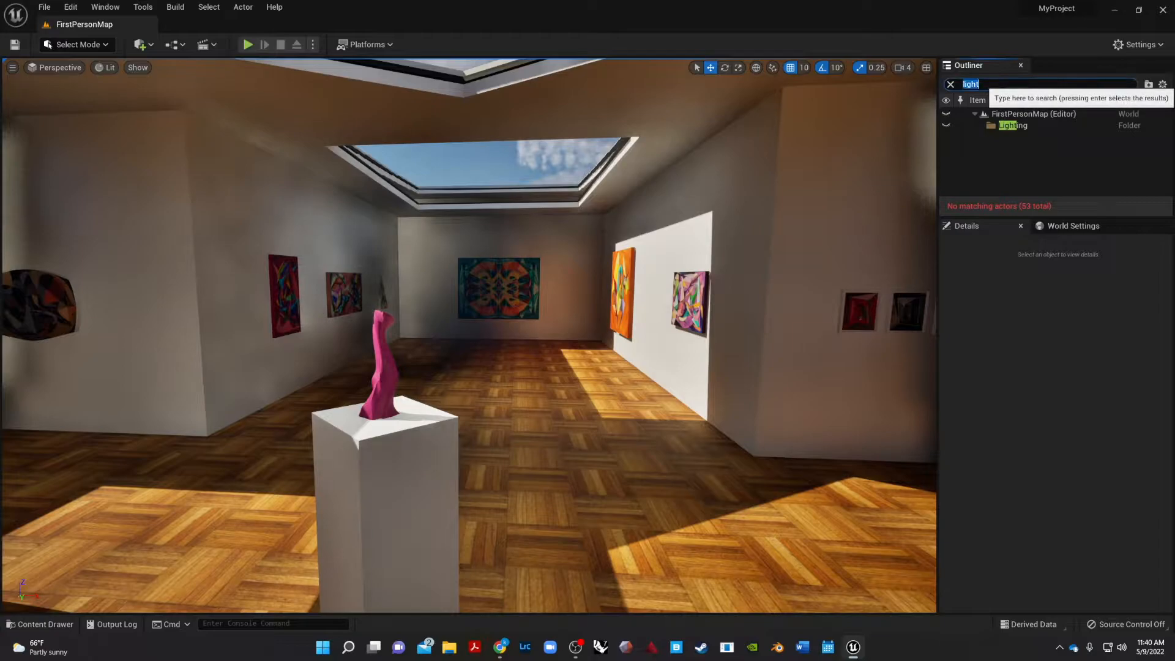
{"action": "type", "text": "sun"}
{"action": "left_click", "coordinate": [1034, 125]}
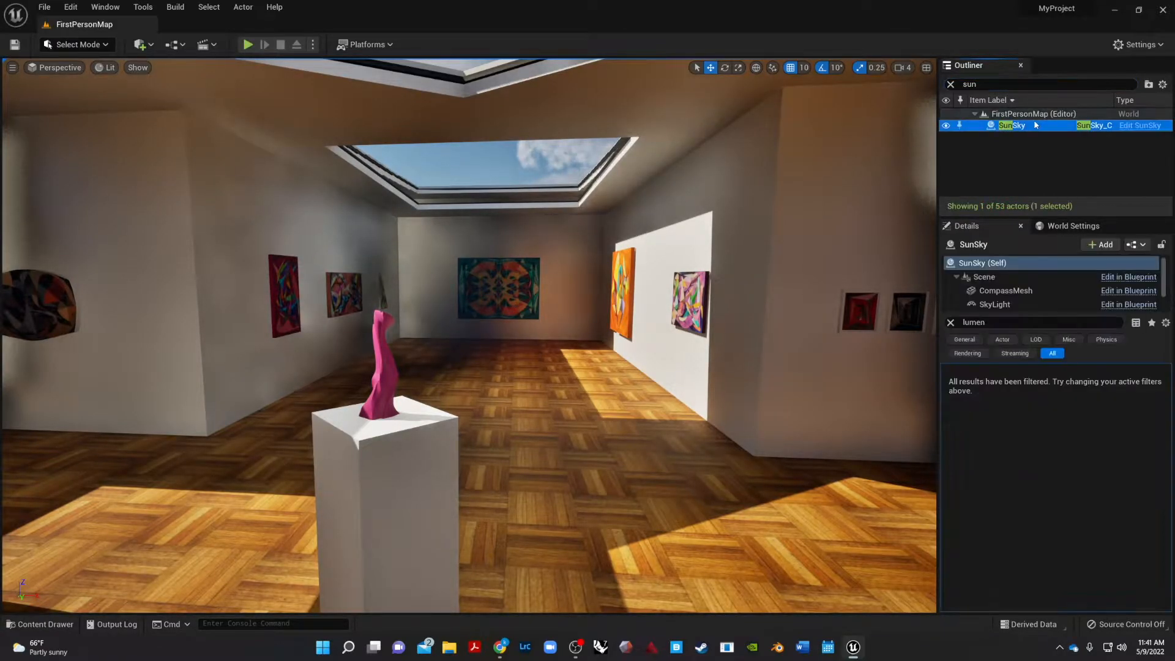
{"action": "key", "text": "Delete"}
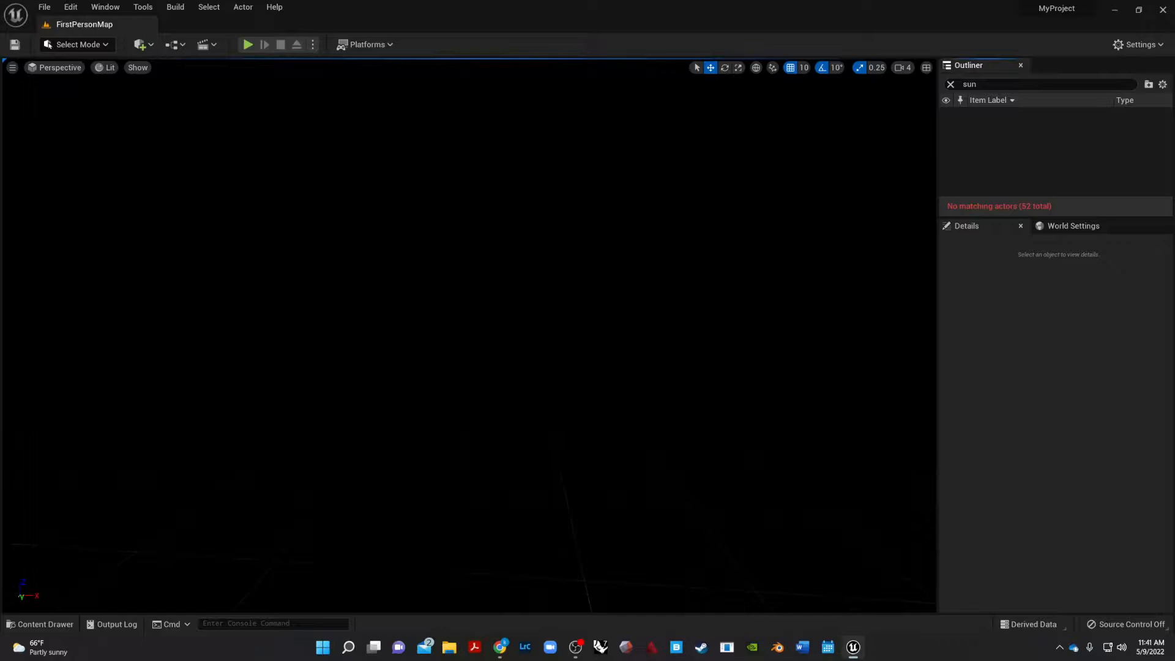
{"action": "double_click", "coordinate": [970, 83]}
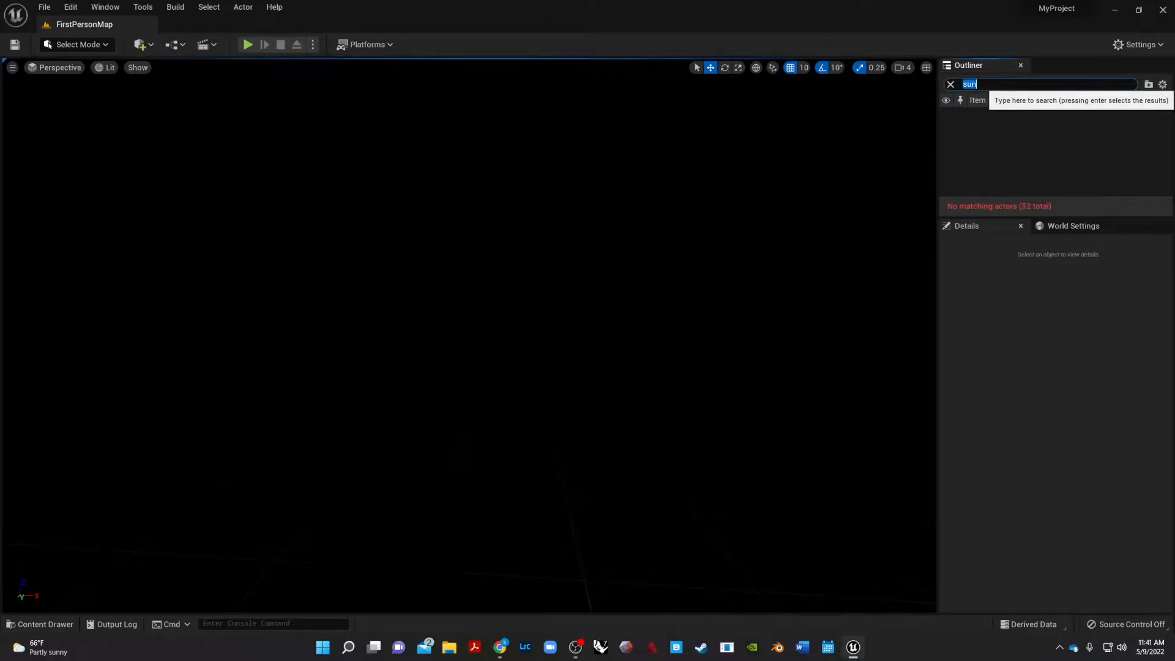
{"action": "key", "text": "BackSpace"}
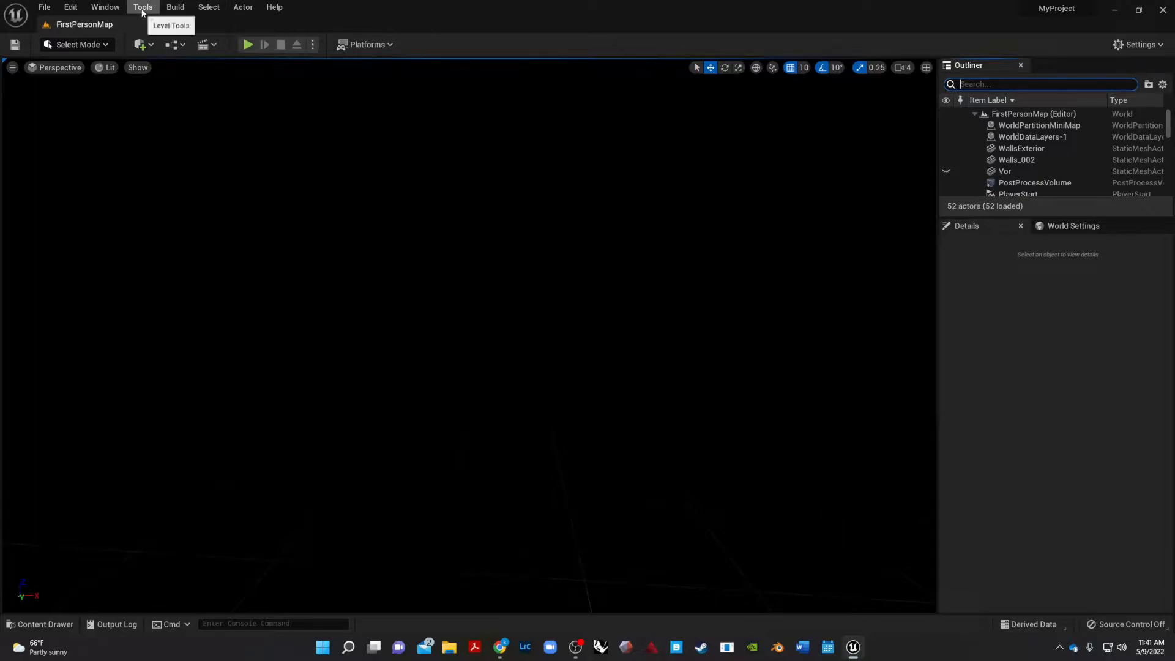
- Search the project's plugins for "sun" and check whether Sun Position Calculator is enabled
{"action": "left_click", "coordinate": [71, 7]}
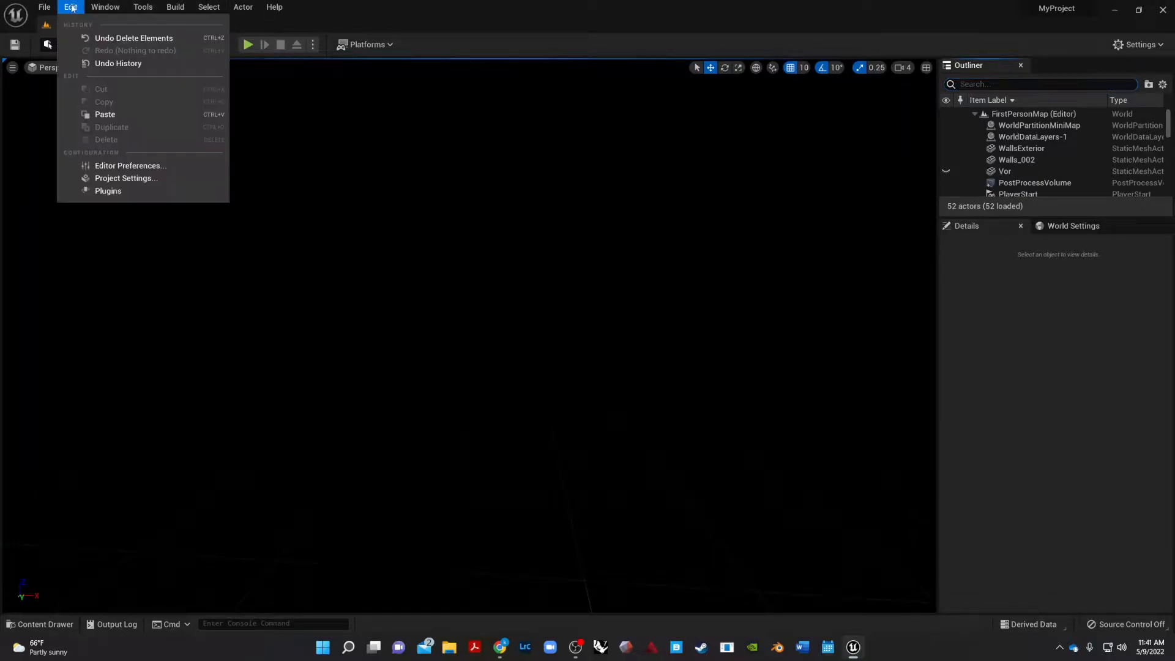
{"action": "left_click", "coordinate": [107, 191]}
{"action": "type", "text": "sun"}
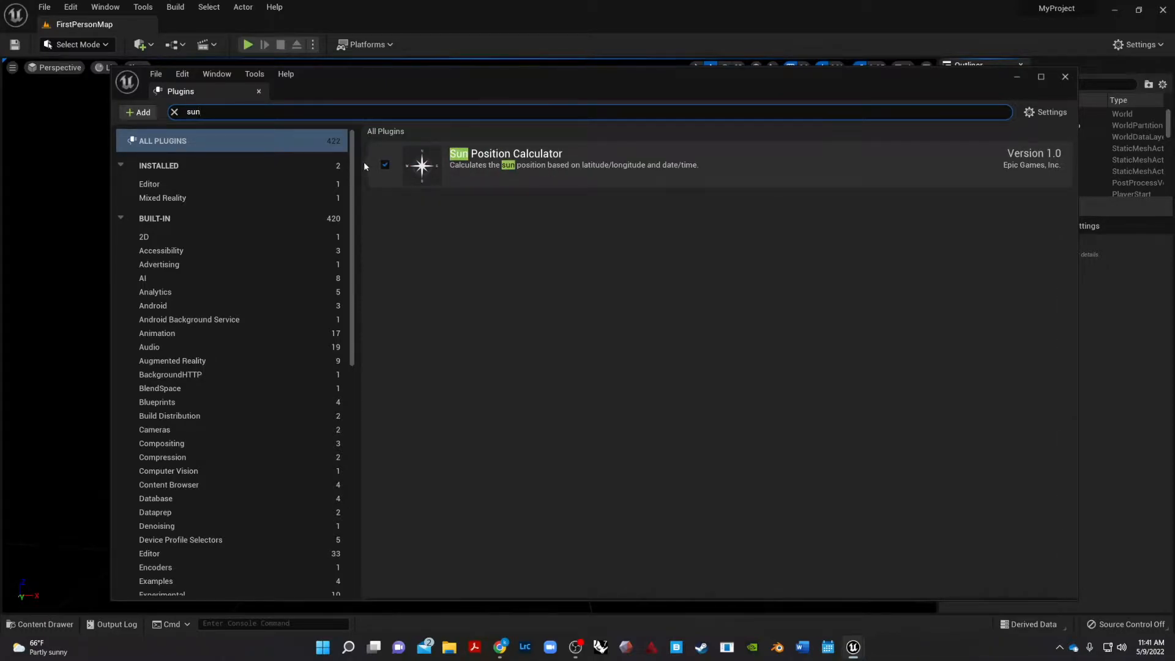
{"action": "left_click", "coordinate": [846, 226]}
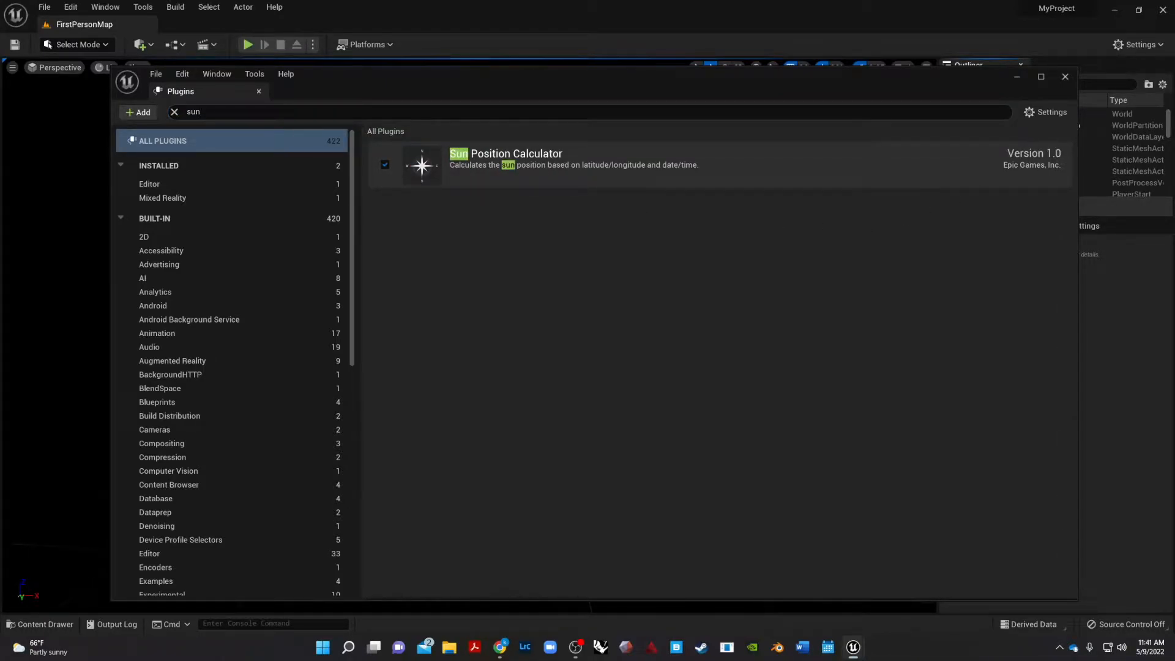
{"action": "left_click", "coordinate": [1066, 77]}
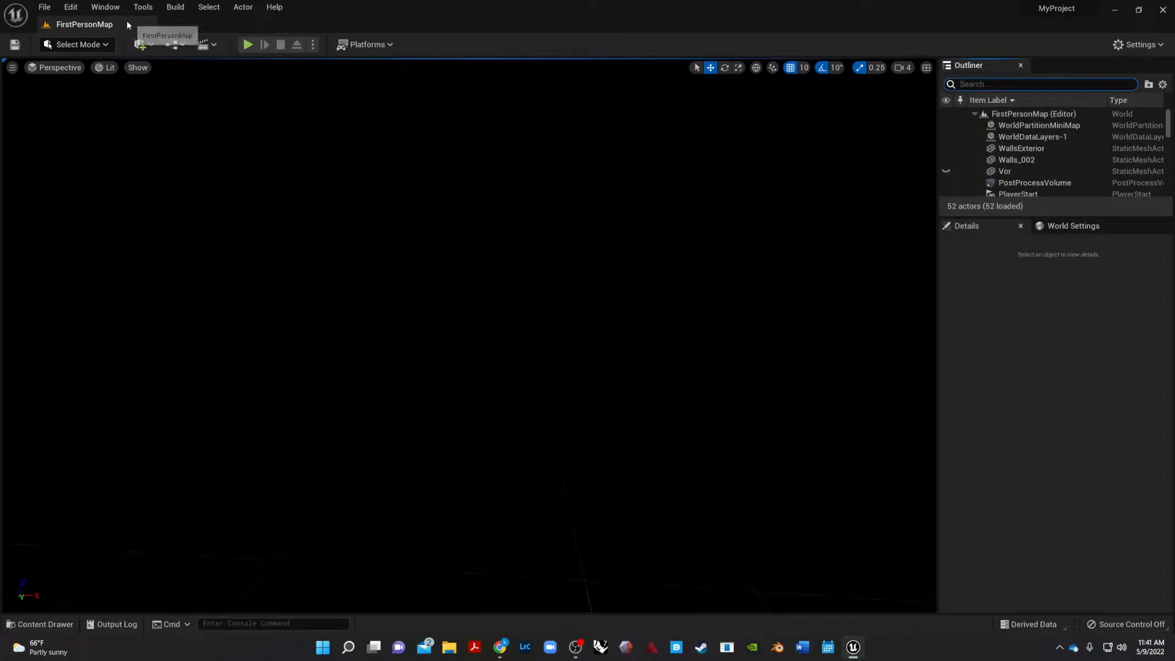
- Place a Sun and Sky light actor in the gallery, beneath the far skylight
{"action": "left_click", "coordinate": [48, 7]}
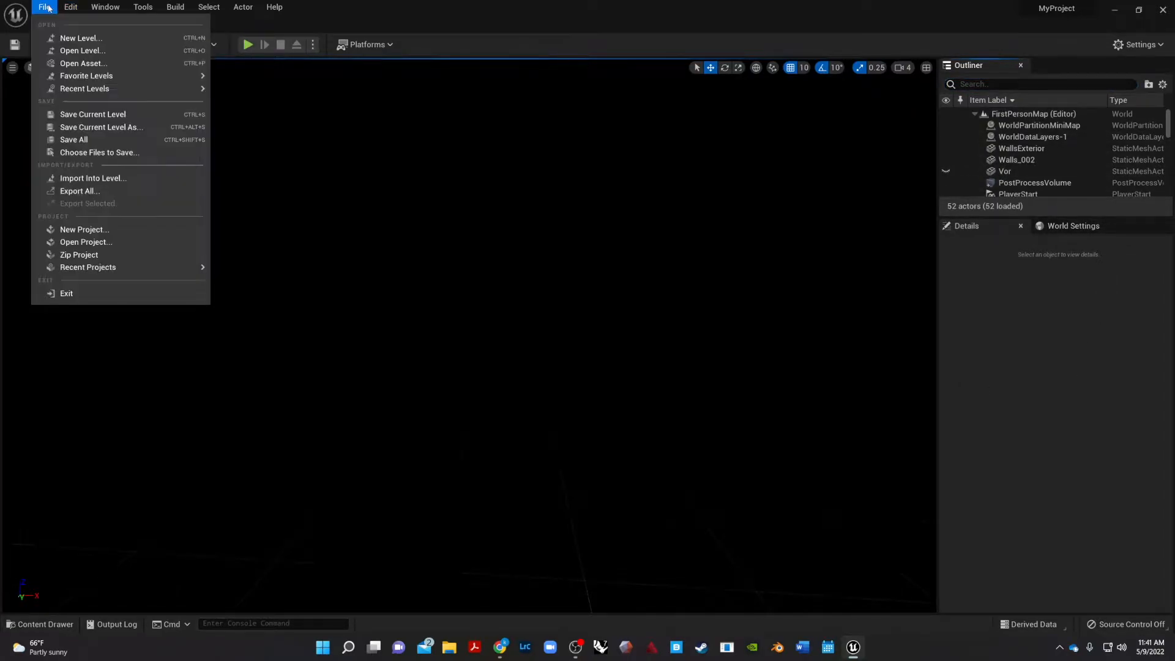
{"action": "left_click", "coordinate": [47, 8]}
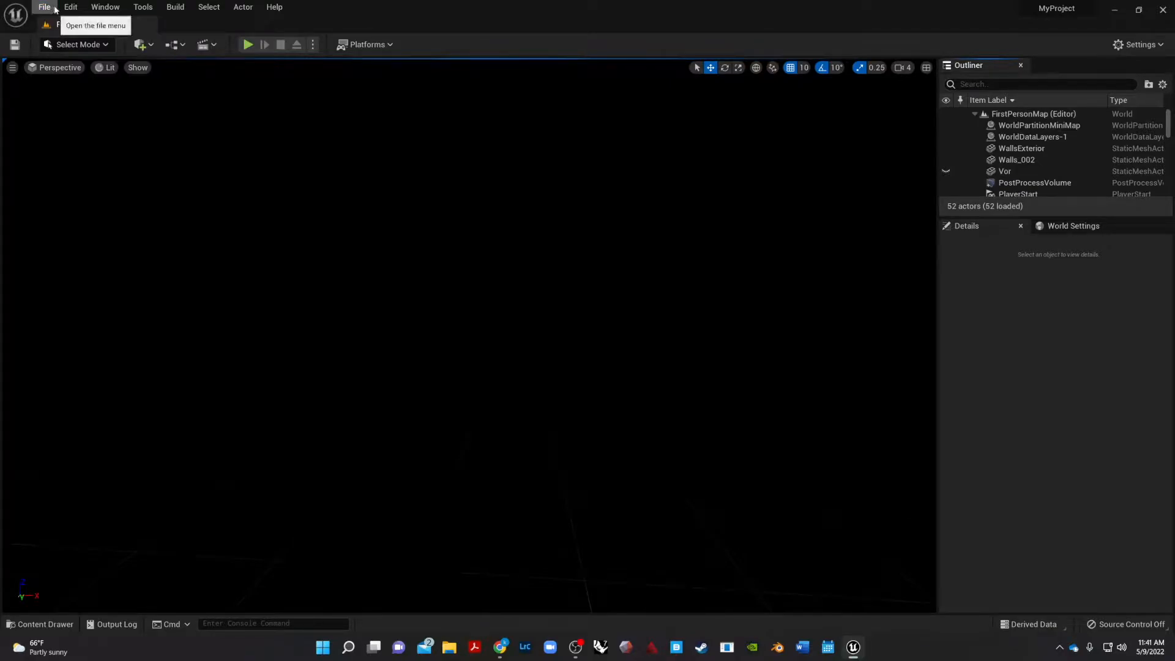
{"action": "left_click", "coordinate": [142, 44]}
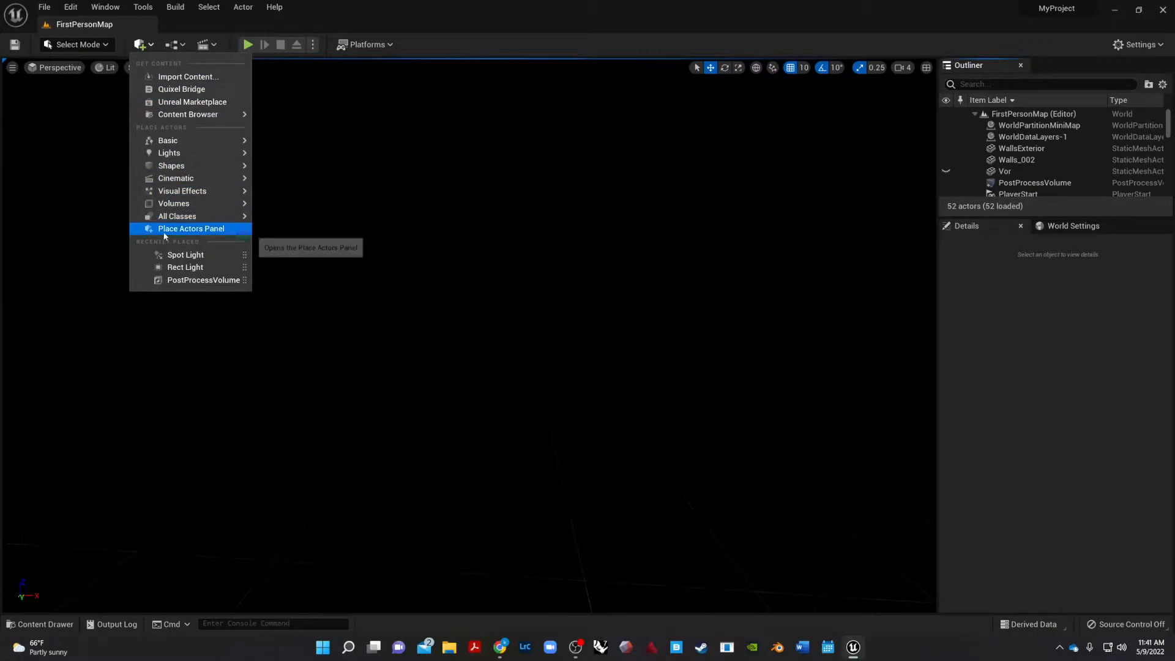
{"action": "mouse_move", "coordinate": [169, 153]}
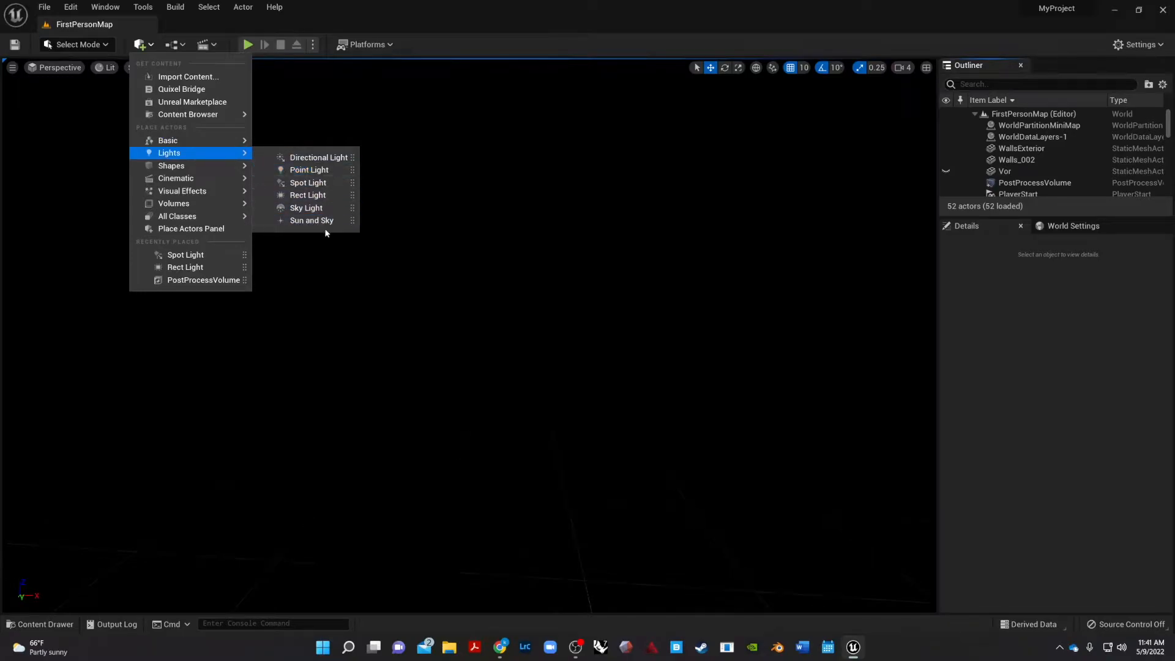
{"action": "left_click_drag", "start_coordinate": [330, 221], "coordinate": [521, 238]}
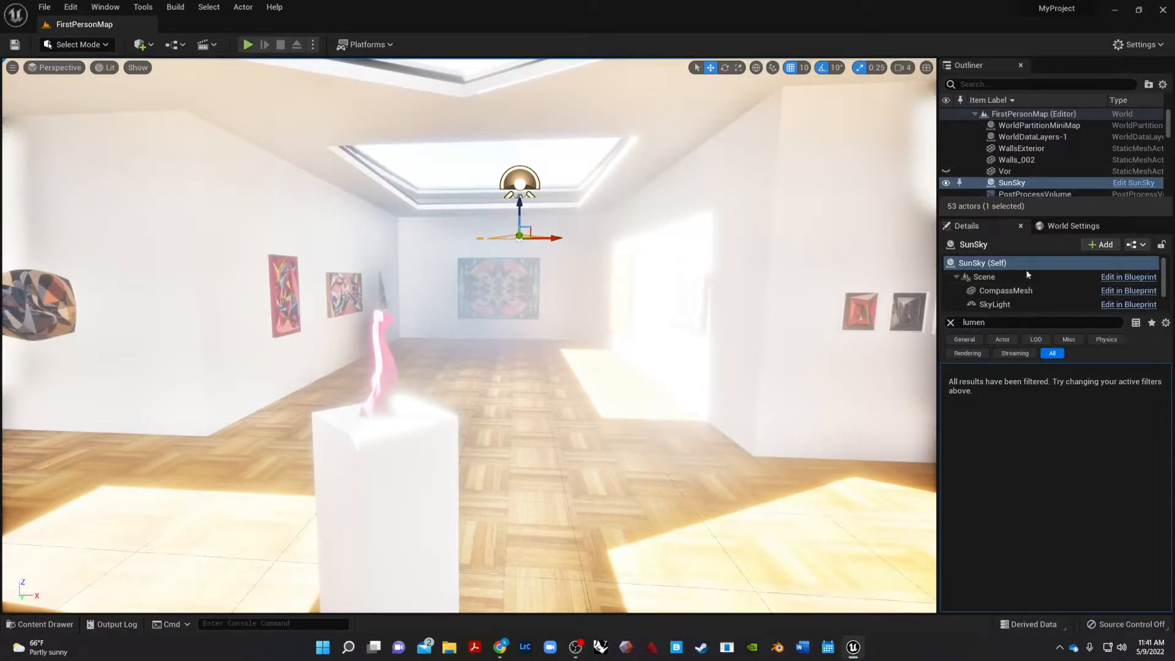
- Clear the "lumen" property filter, then search the level's actors for "post" and select the PostProcessVolume
{"action": "scroll", "coordinate": [987, 294], "scroll_direction": "down", "scroll_amount": 1}
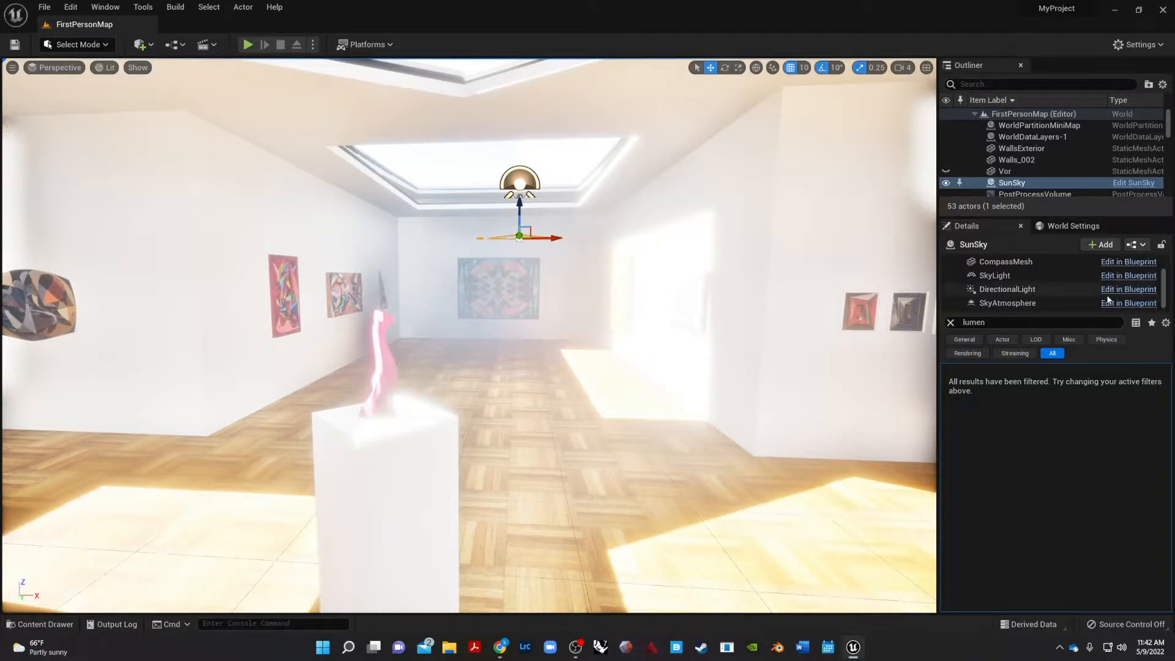
{"action": "left_click", "coordinate": [950, 323]}
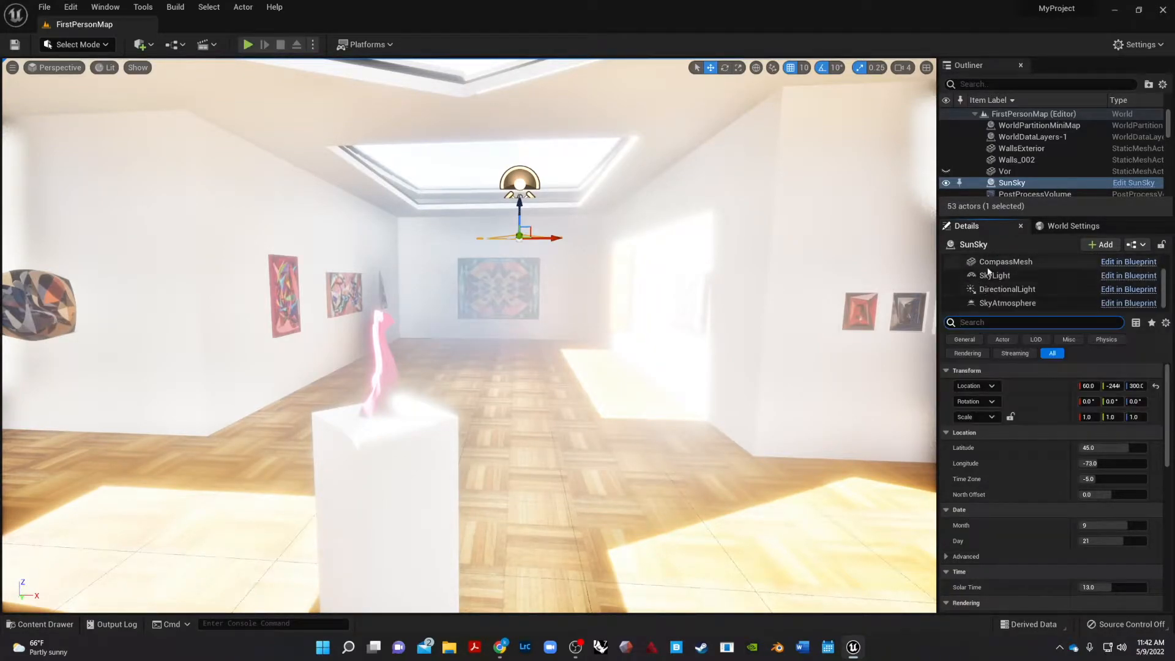
{"action": "left_click", "coordinate": [991, 84]}
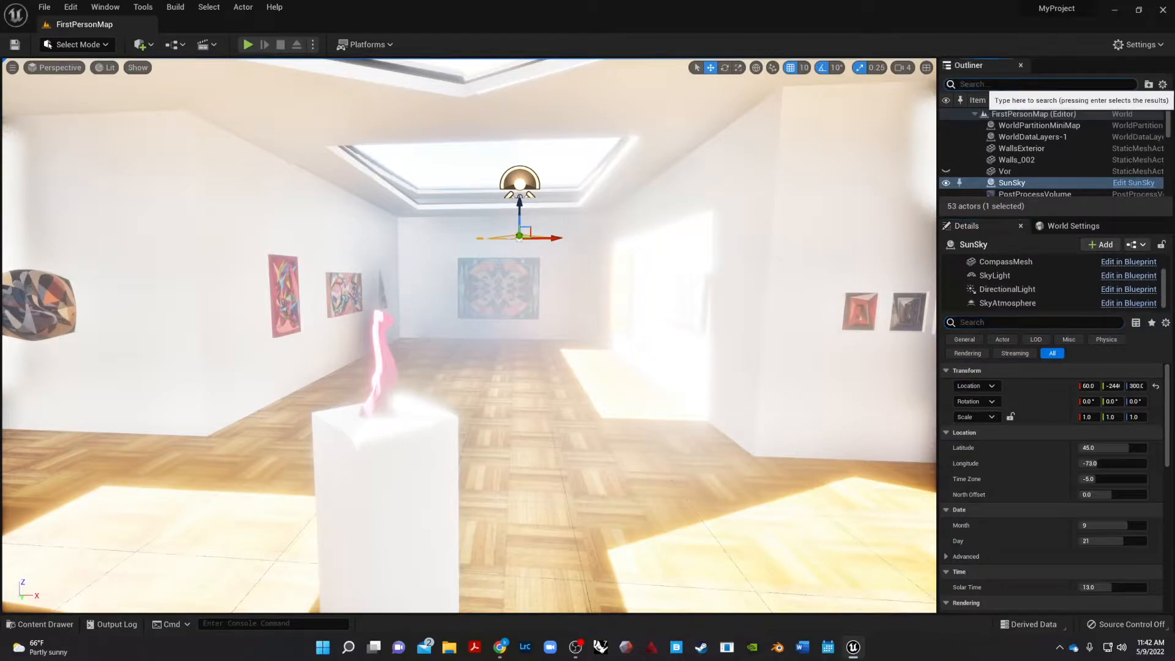
{"action": "type", "text": "post"}
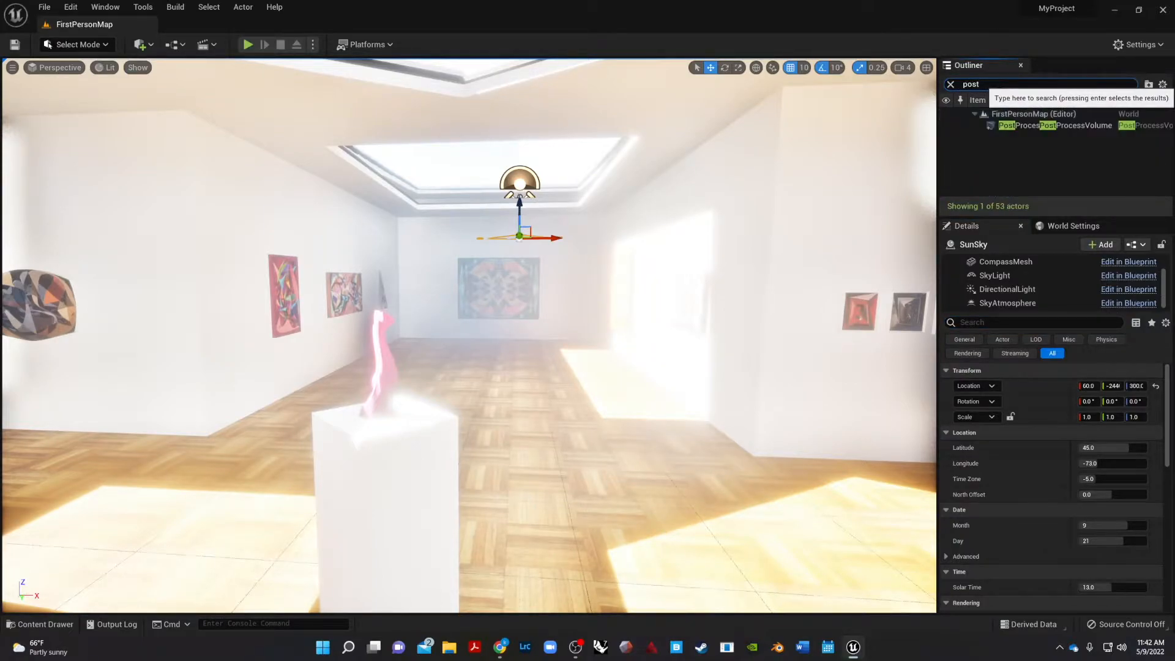
{"action": "left_click", "coordinate": [1010, 126]}
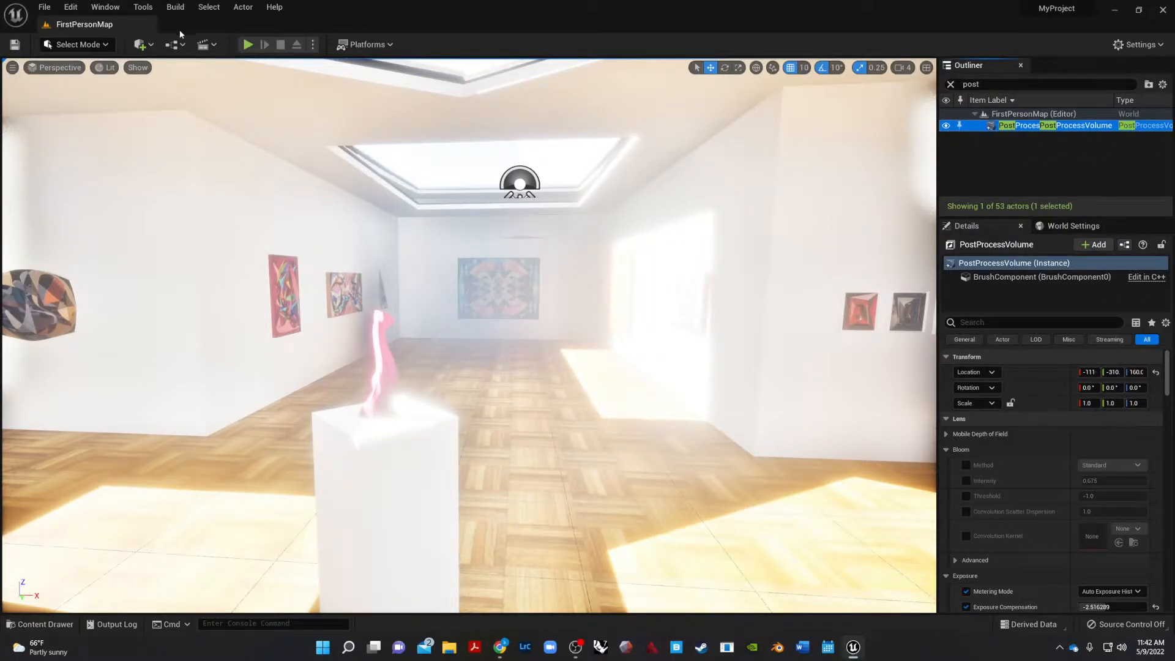
- Look up "post" among all placeable actor classes without adding a volume
{"action": "left_click", "coordinate": [140, 44]}
{"action": "mouse_move", "coordinate": [161, 217]}
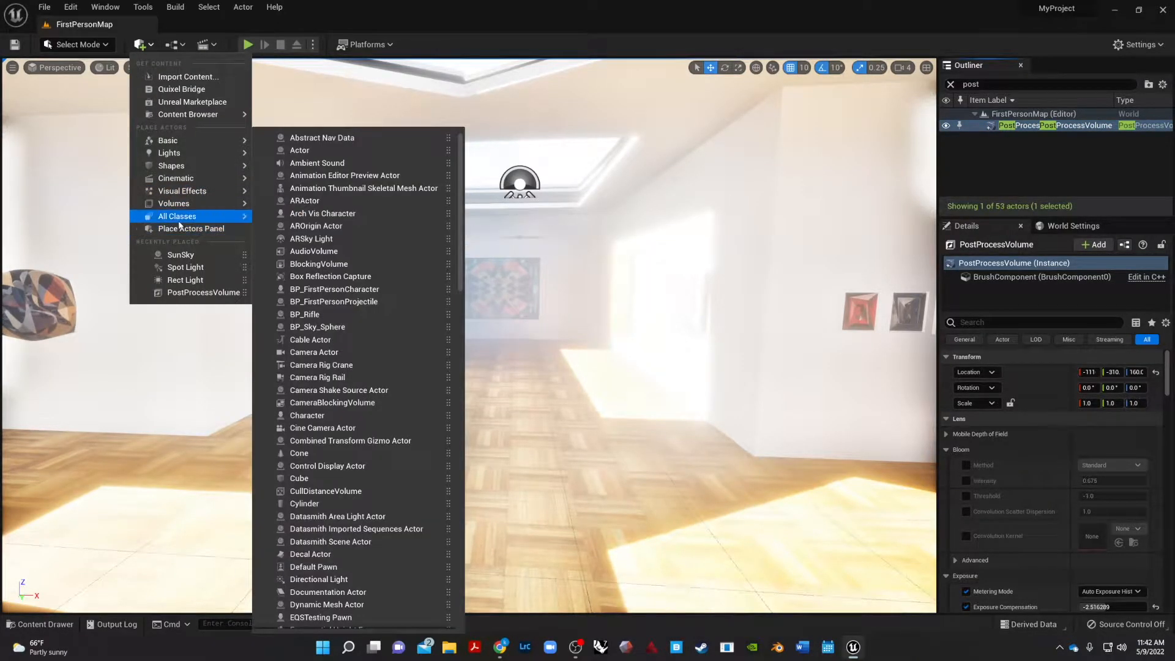
{"action": "type", "text": "post"}
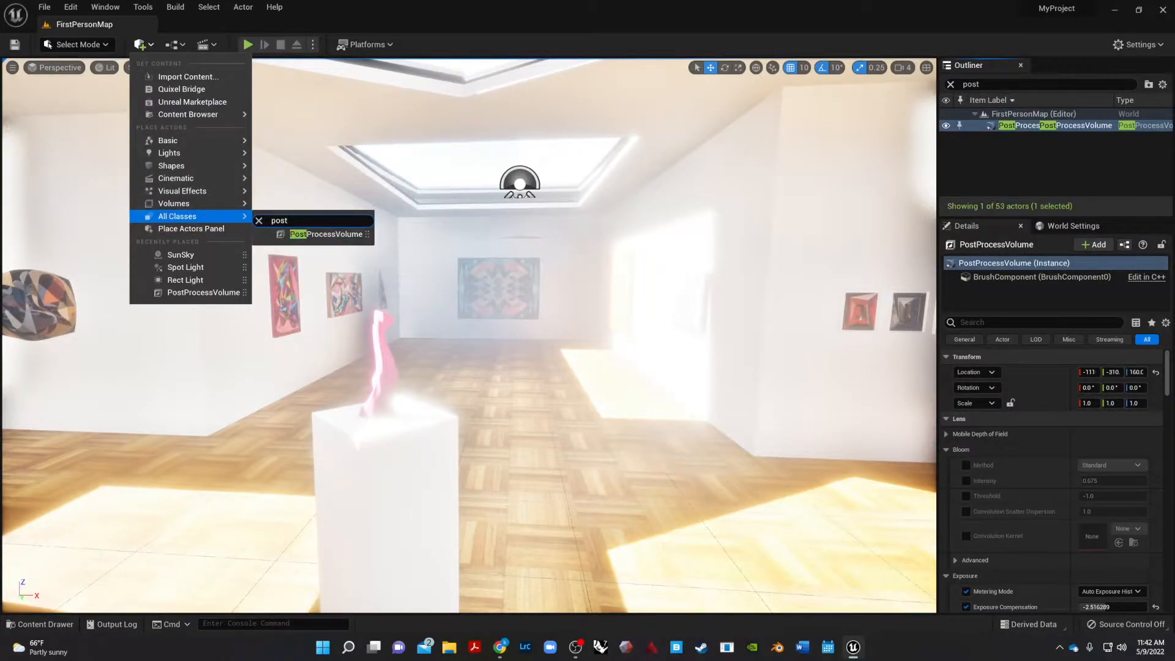
{"action": "left_click", "coordinate": [1130, 178]}
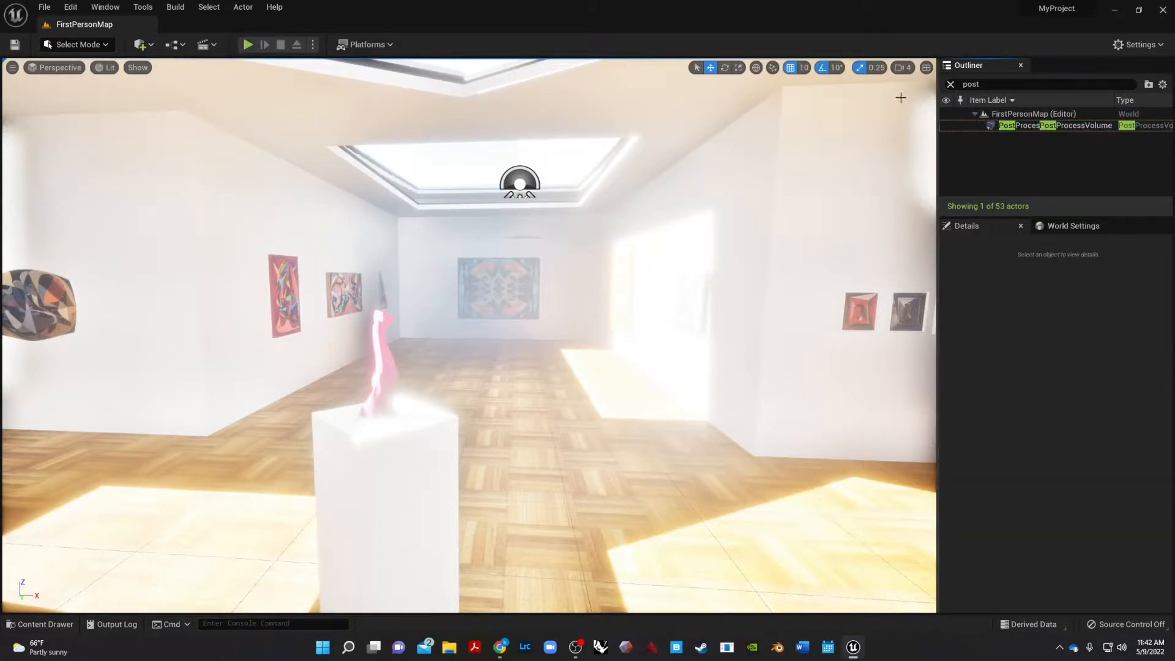
- Filter the PostProcessVolume's properties by "inf" to check its Infinite Extent (Unbound) setting, then clear the filter
{"action": "left_click", "coordinate": [1066, 127]}
{"action": "left_click", "coordinate": [1015, 328]}
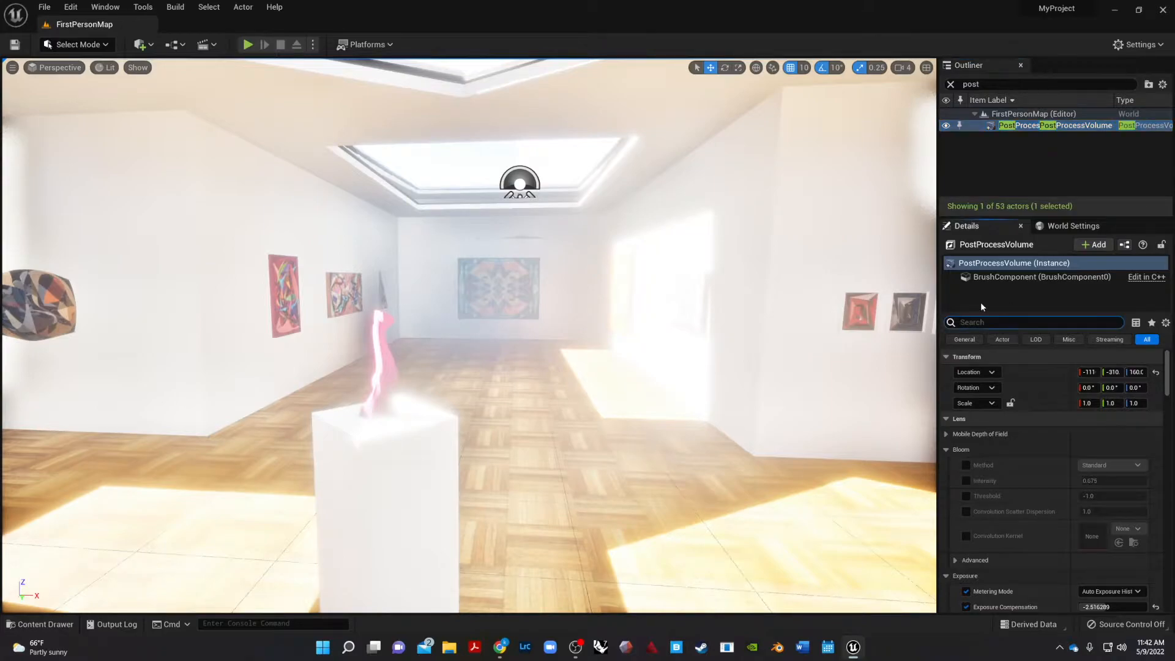
{"action": "type", "text": "inf"}
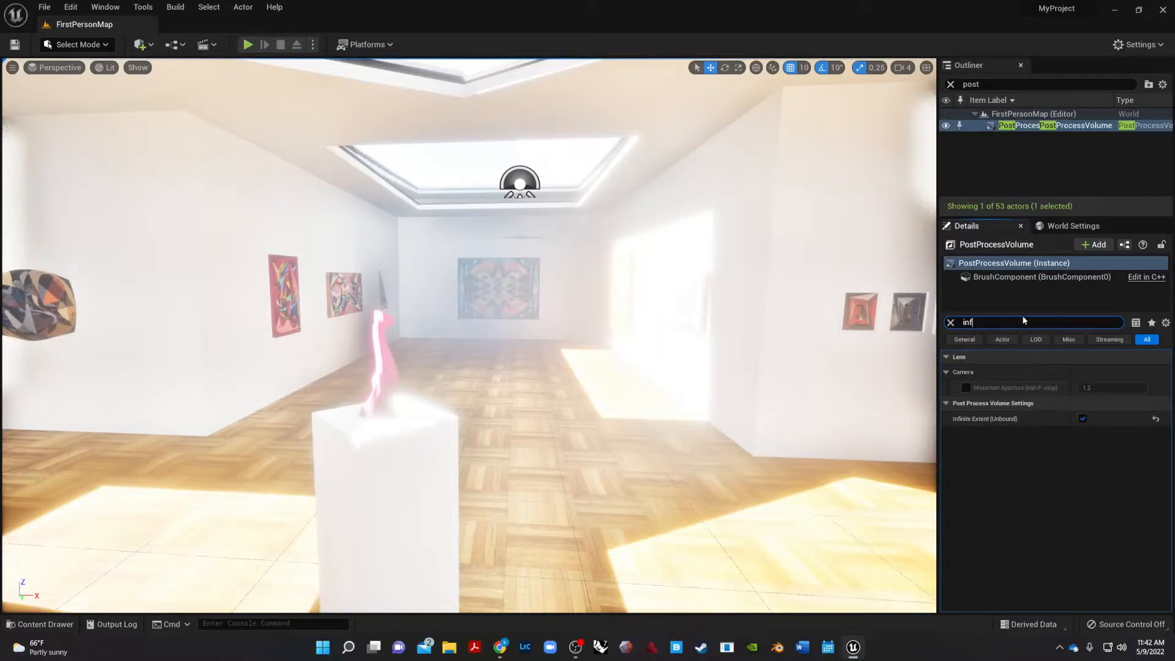
{"action": "left_click", "coordinate": [948, 322]}
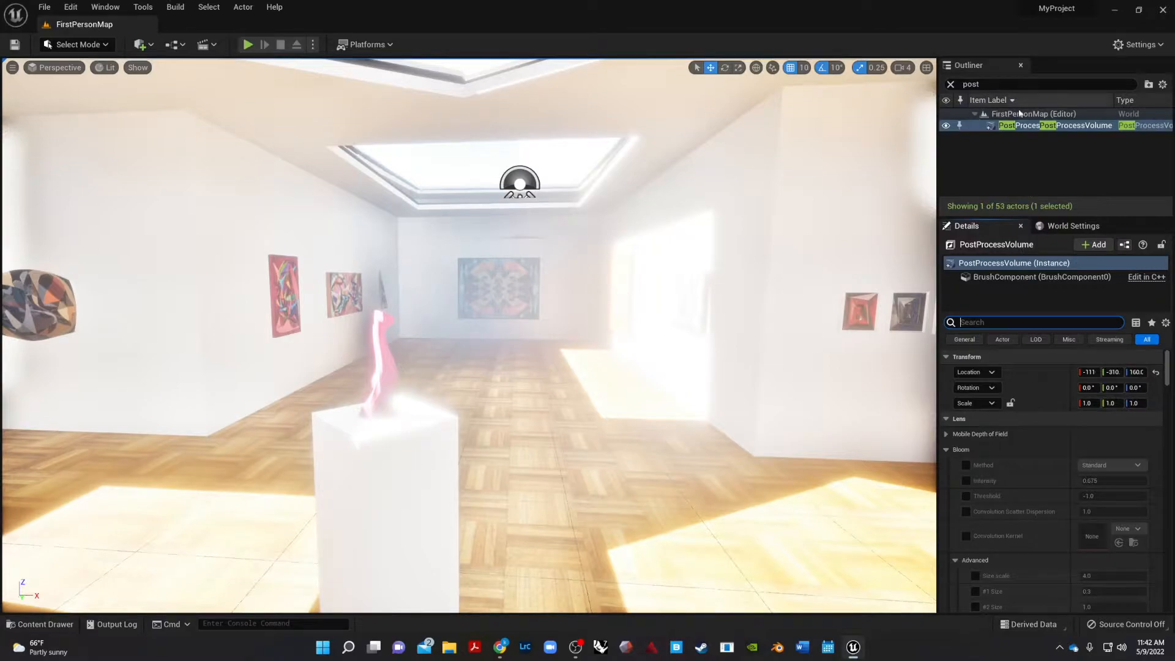
- Find the SunSky actor and set its DirectionalLight intensity to 10000 lux
{"action": "left_click", "coordinate": [972, 84]}
{"action": "type", "text": "sun"}
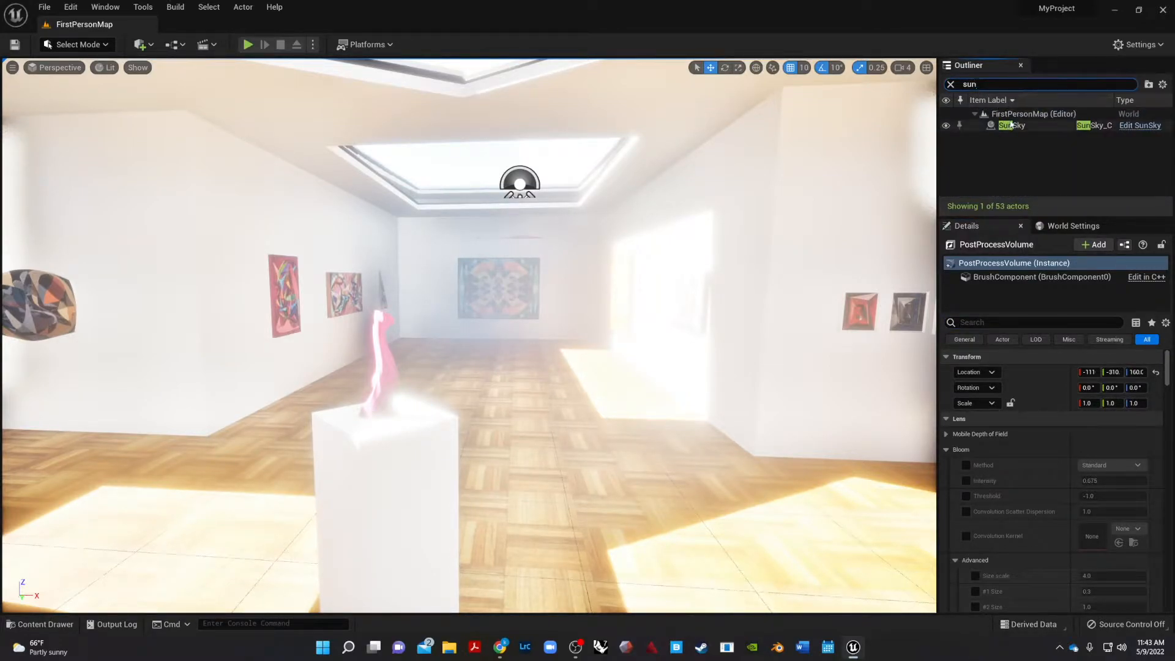
{"action": "key", "text": "Return"}
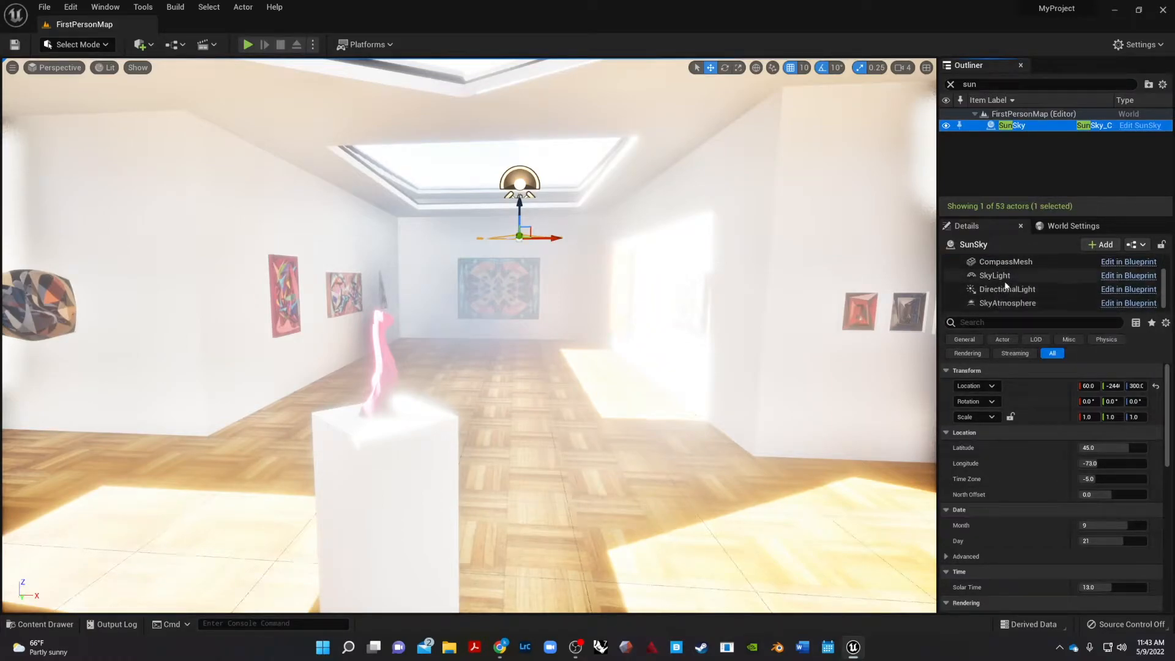
{"action": "left_click", "coordinate": [1004, 301]}
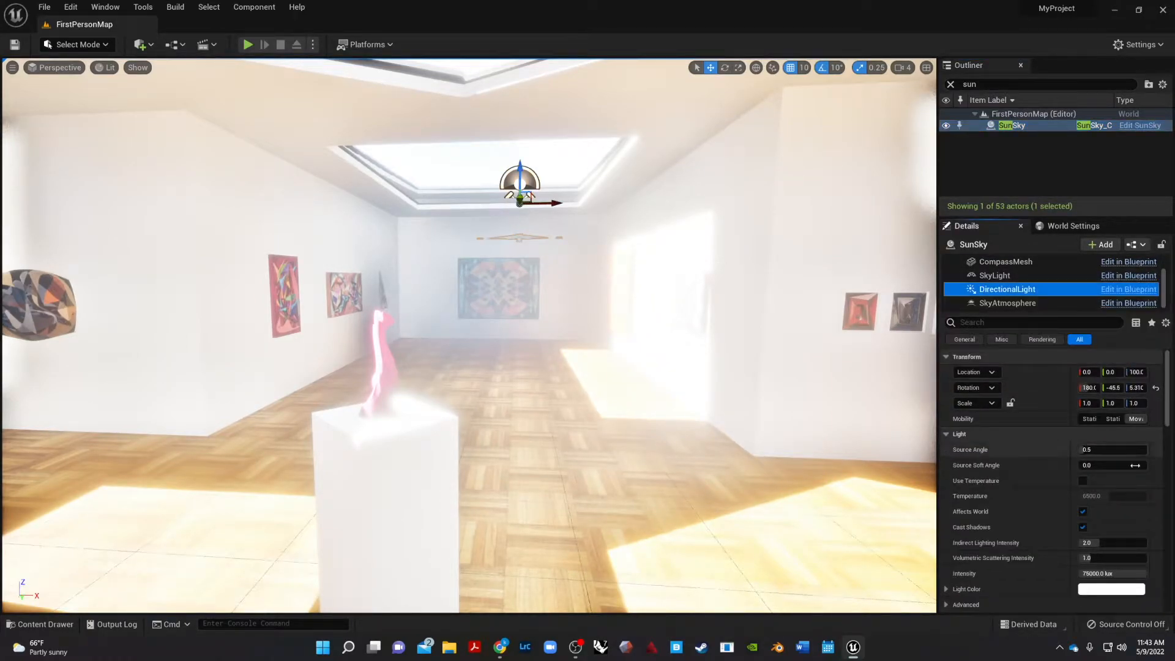
{"action": "left_click", "coordinate": [1095, 574]}
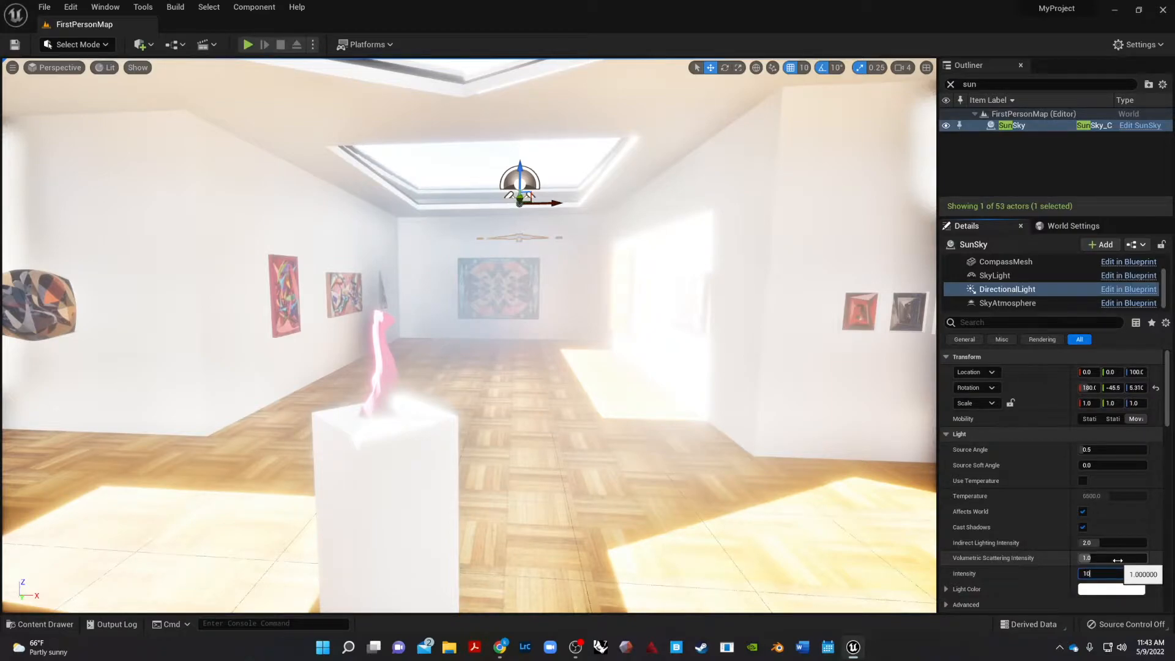
{"action": "key", "text": "Return"}
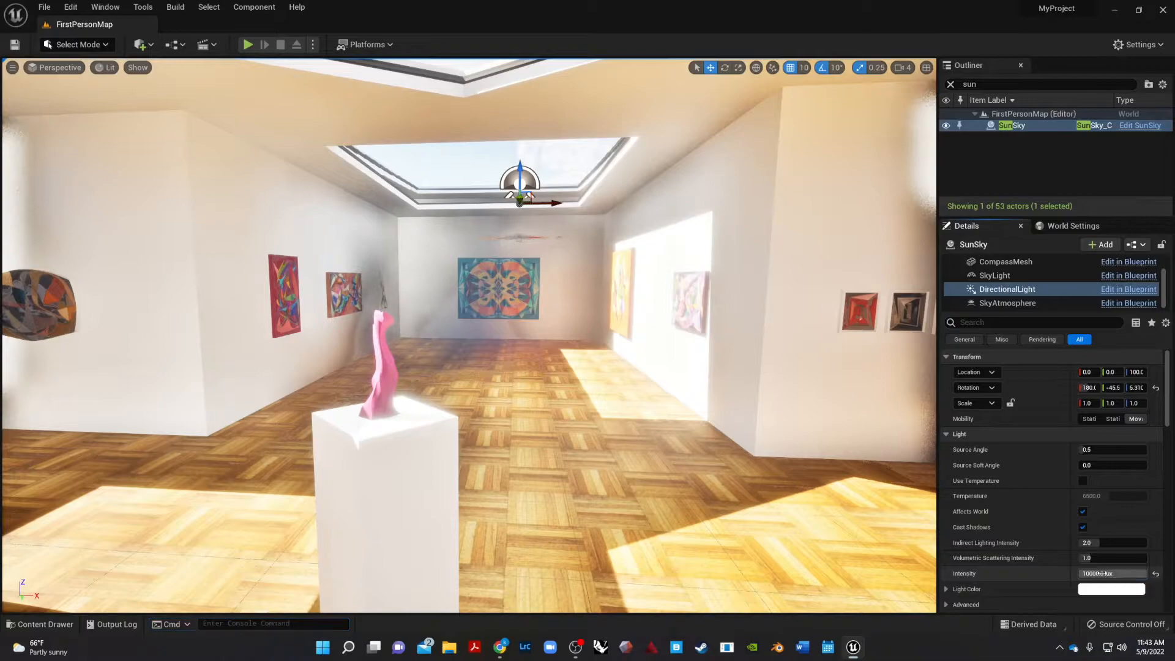
- Set the SunSky DirectionalLight intensity to 1000 lux
{"action": "left_click", "coordinate": [1113, 573]}
{"action": "type", "text": "1000"}
{"action": "key", "text": "Return"}
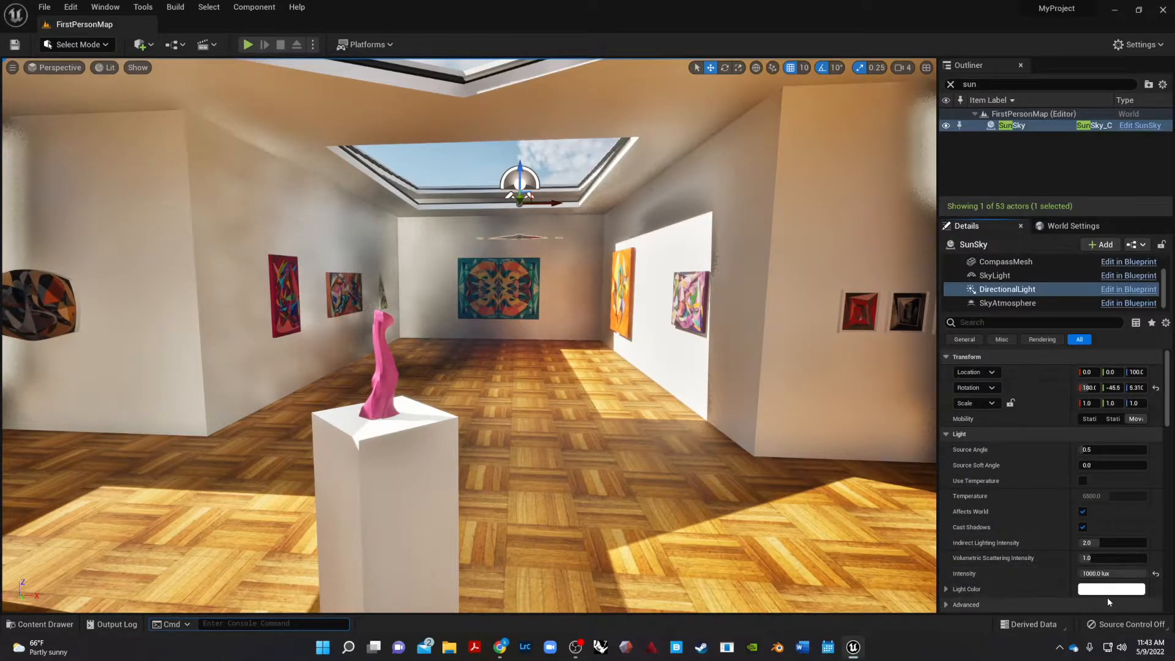
{"action": "right_click_drag", "start_coordinate": [628, 333], "coordinate": [600, 398]}
{"action": "key", "text": "s"}
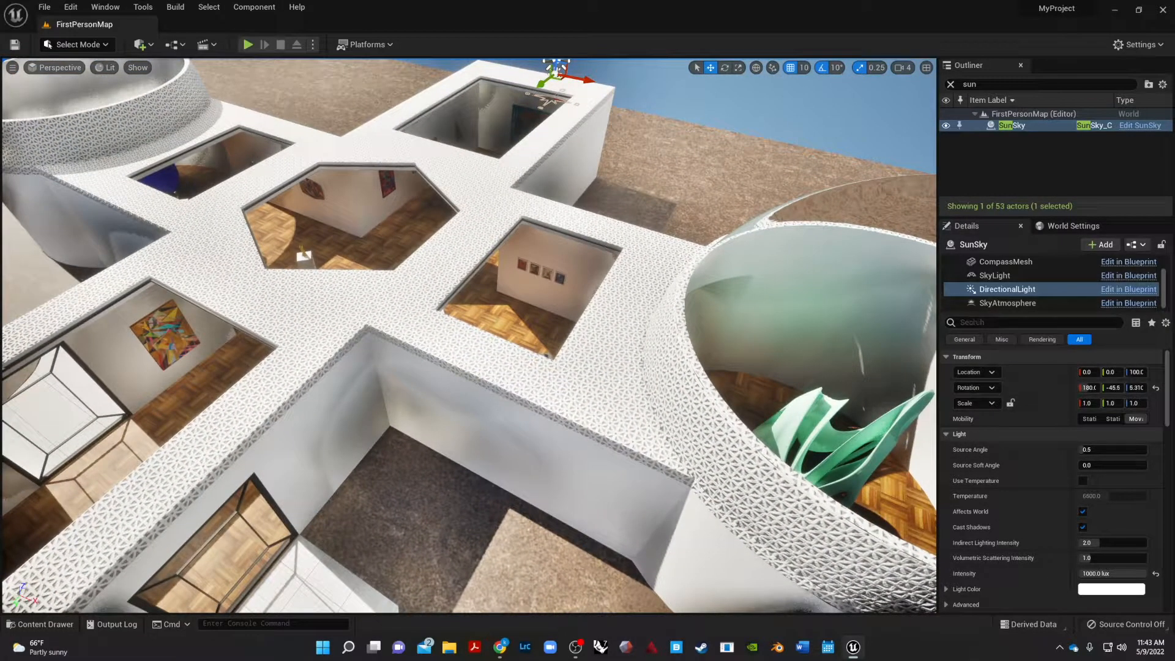
- Find and select the PostProcessVolume, filter its properties by "expo", and raise Exposure Compensation to about -1.33
{"action": "left_click", "coordinate": [981, 84]}
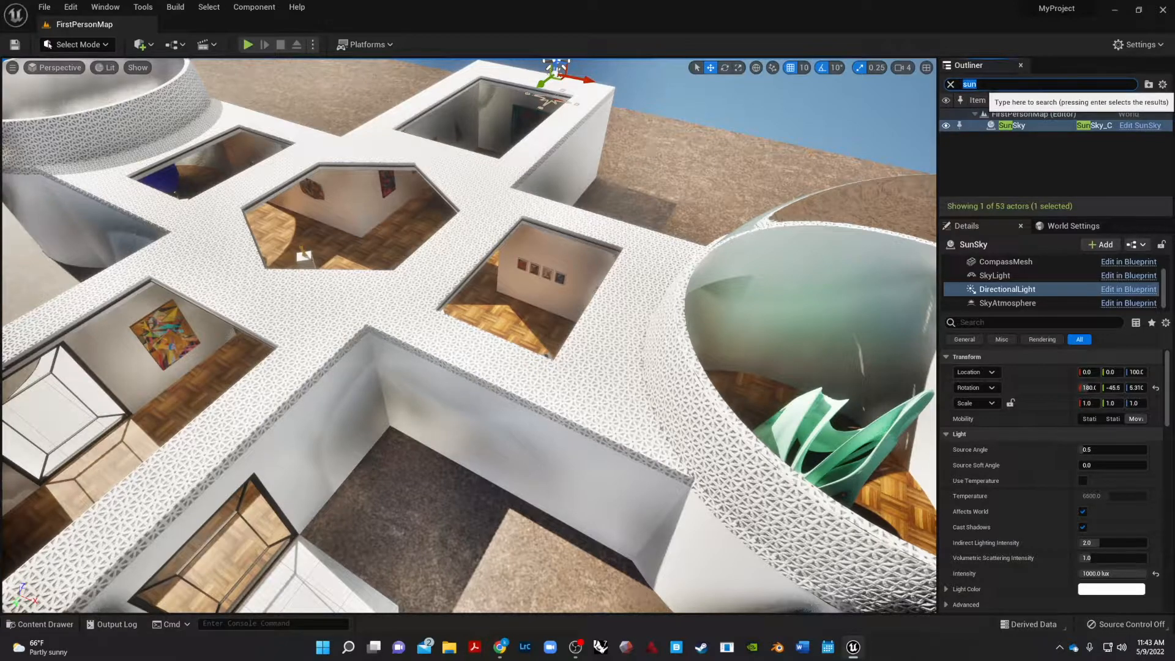
{"action": "type", "text": "post"}
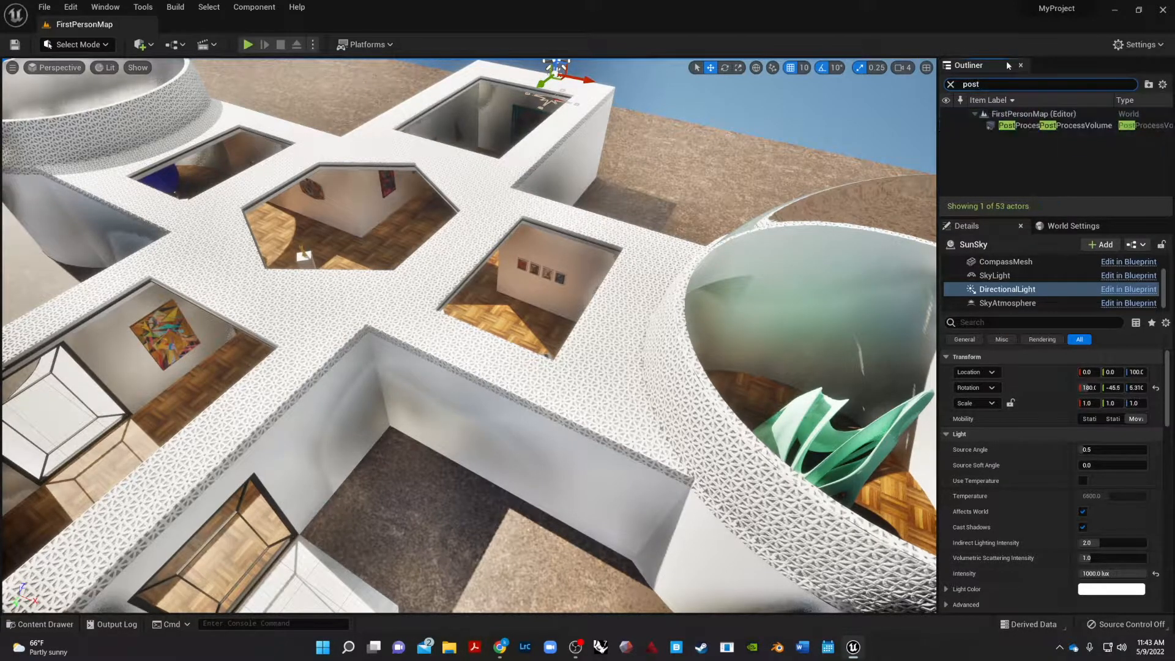
{"action": "left_click", "coordinate": [1044, 129]}
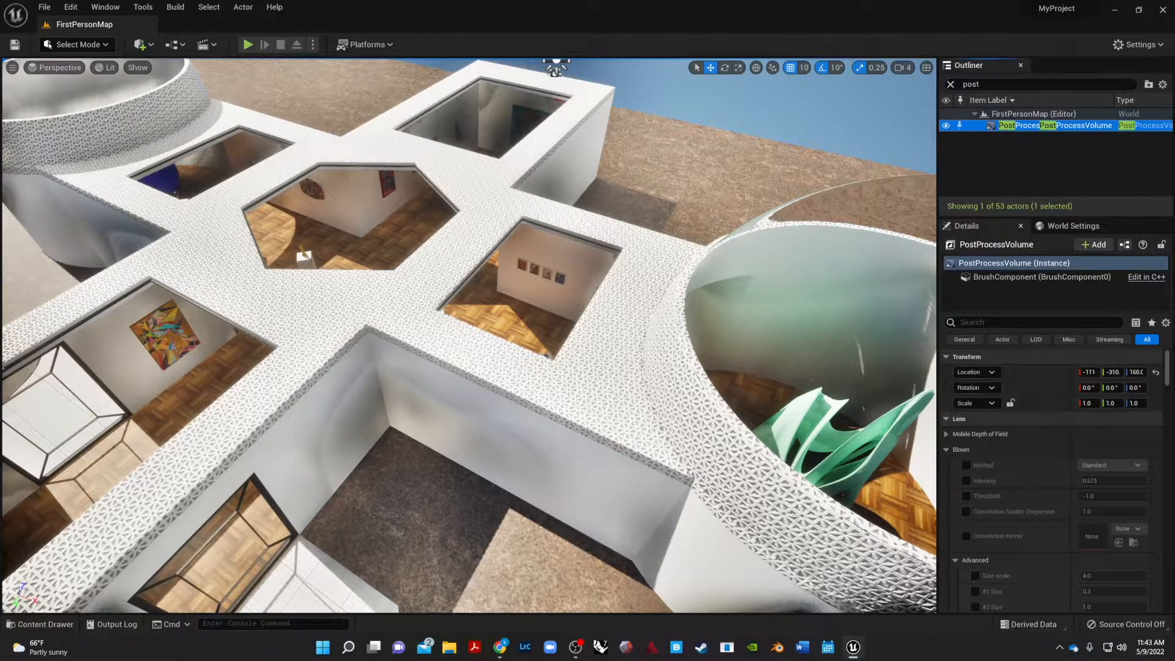
{"action": "left_click", "coordinate": [1017, 322]}
{"action": "type", "text": "expo"}
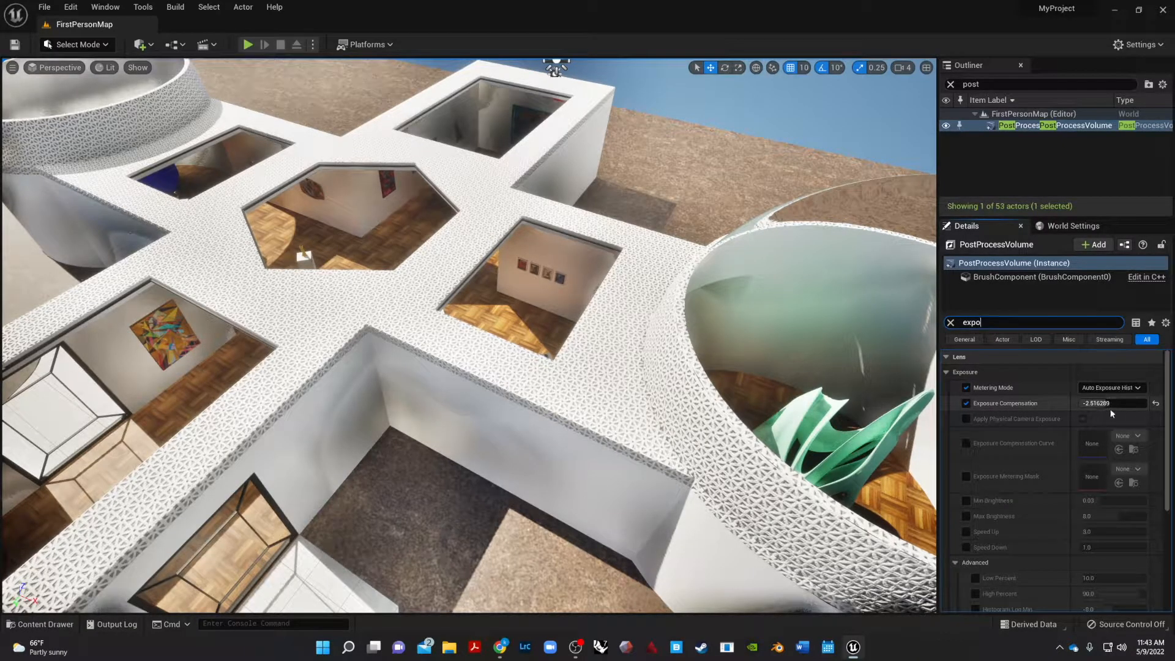
{"action": "mouse_move", "coordinate": [1105, 405]}
{"action": "left_mouse_down"}
{"action": "mouse_move", "coordinate": [1065, 405]}
{"action": "mouse_move", "coordinate": [1100, 406]}
{"action": "left_mouse_up"}
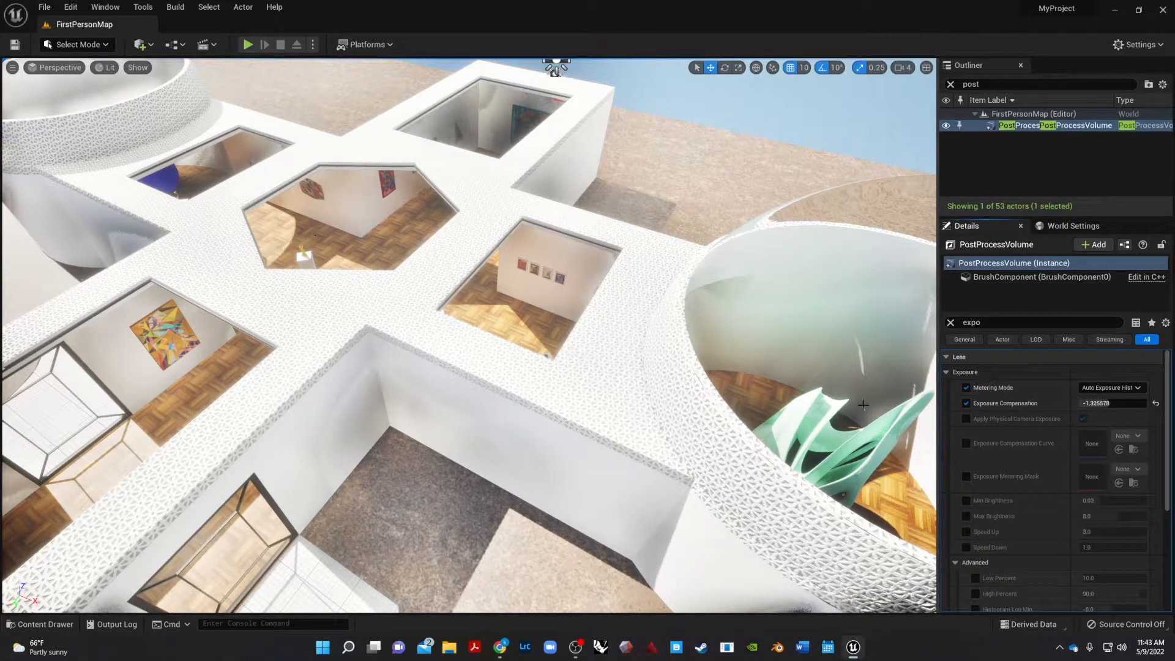
- Set Local Exposure to about Contrast Scale 0.30, Detail Strength 1.73, Blurred Luminance Blend 0.51, Kernel Size 58.47 and Middle Grey Bias 2.15
{"action": "scroll", "coordinate": [1063, 516], "scroll_direction": "down", "scroll_amount": 3}
{"action": "scroll", "coordinate": [1060, 513], "scroll_direction": "down", "scroll_amount": 1}
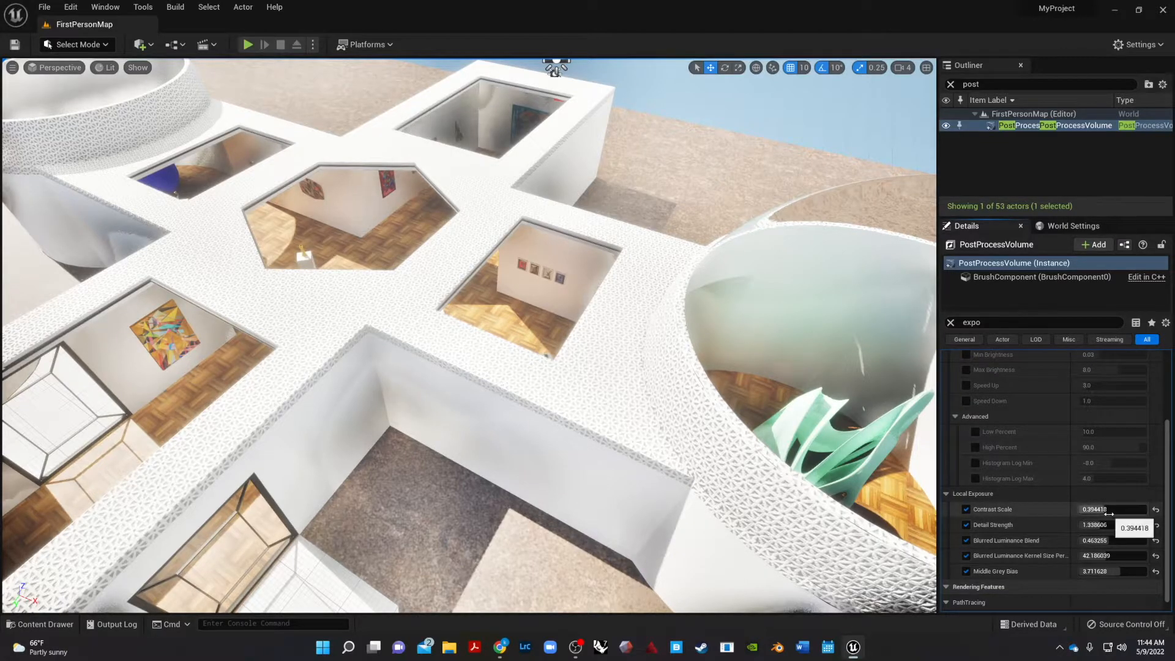
{"action": "mouse_move", "coordinate": [1109, 510]}
{"action": "left_mouse_down"}
{"action": "mouse_move", "coordinate": [1130, 510]}
{"action": "mouse_move", "coordinate": [1107, 510]}
{"action": "left_mouse_up"}
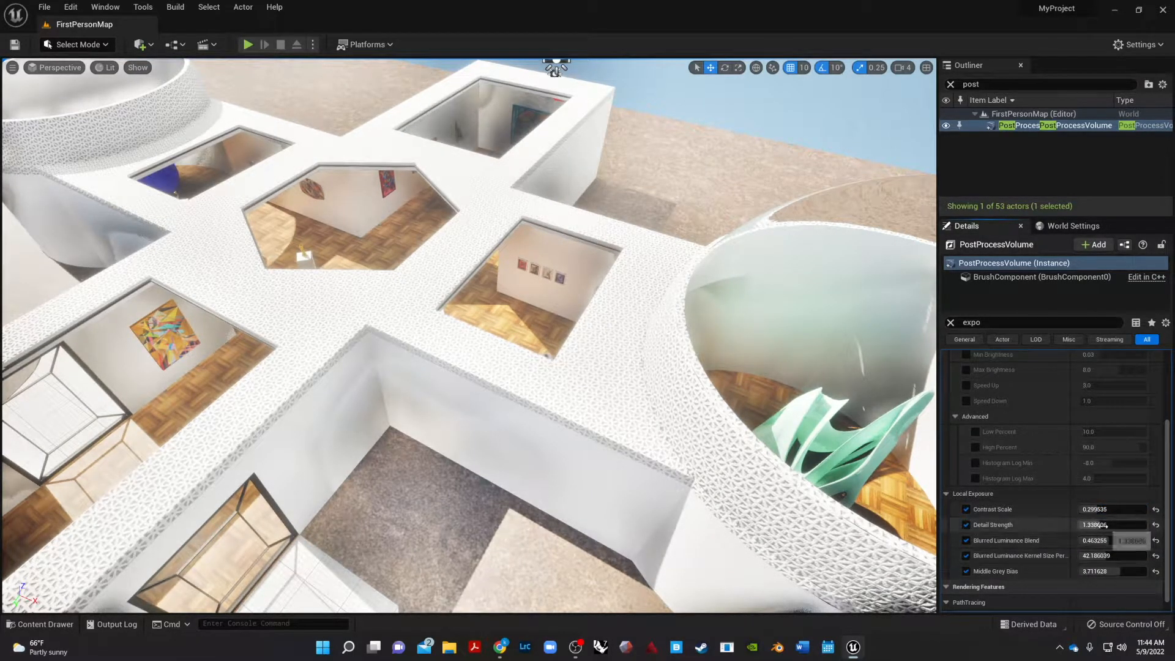
{"action": "mouse_move", "coordinate": [1104, 525]}
{"action": "left_mouse_down"}
{"action": "mouse_move", "coordinate": [1141, 525]}
{"action": "mouse_move", "coordinate": [1096, 524]}
{"action": "mouse_move", "coordinate": [1129, 541]}
{"action": "mouse_move", "coordinate": [1114, 541]}
{"action": "left_mouse_up"}
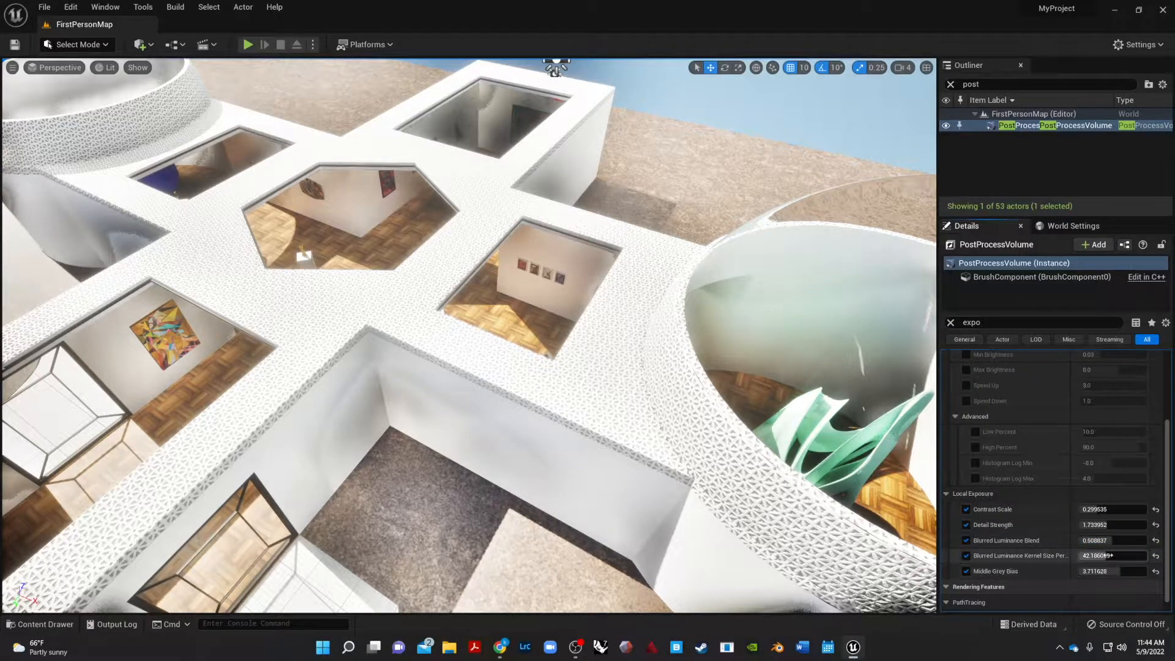
{"action": "mouse_move", "coordinate": [1110, 556]}
{"action": "left_mouse_down"}
{"action": "mouse_move", "coordinate": [1130, 555]}
{"action": "mouse_move", "coordinate": [1083, 572]}
{"action": "mouse_move", "coordinate": [1124, 572]}
{"action": "mouse_move", "coordinate": [1105, 572]}
{"action": "left_mouse_up"}
- Judge the lighting inside the gallery and lower the PostProcessVolume's Exposure Compensation to about -2.30
{"action": "scroll", "coordinate": [228, 334], "scroll_direction": "up", "scroll_amount": 10}
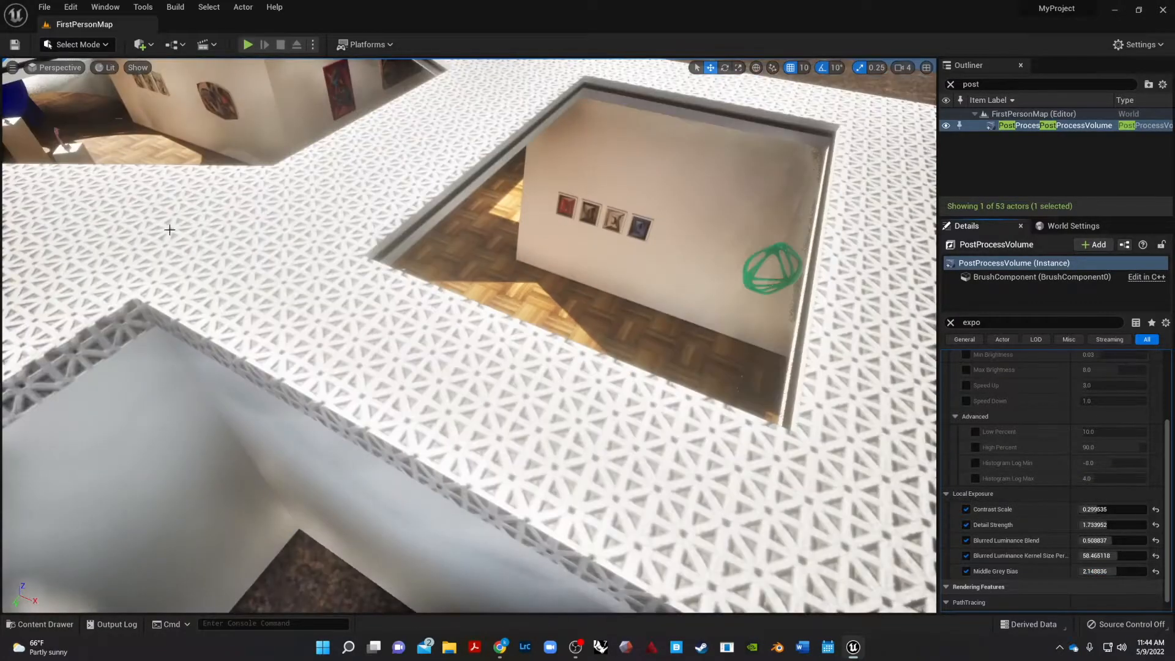
{"action": "right_click_drag", "start_coordinate": [337, 347], "coordinate": [226, 245]}
{"action": "mouse_move", "coordinate": [425, 343]}
{"action": "right_mouse_down"}
{"action": "mouse_move", "coordinate": [324, 346]}
{"action": "mouse_move", "coordinate": [325, 333]}
{"action": "right_mouse_up"}
{"action": "scroll", "coordinate": [407, 334], "scroll_direction": "up", "scroll_amount": 5}
{"action": "right_click_drag", "start_coordinate": [408, 334], "coordinate": [267, 334]}
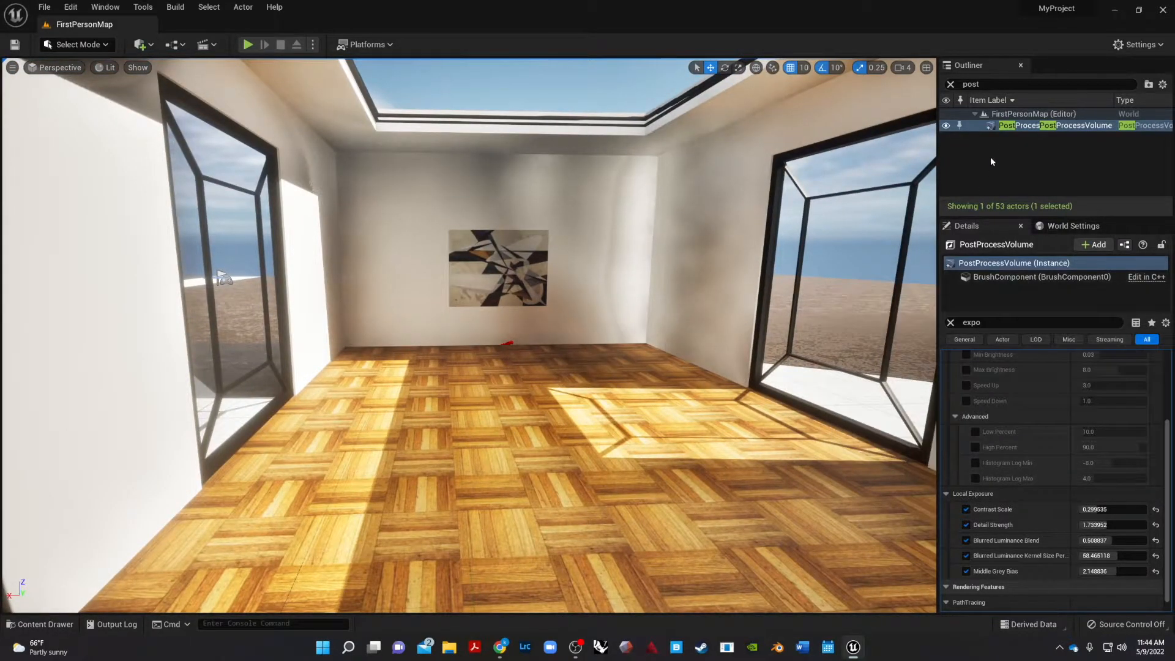
{"action": "scroll", "coordinate": [1099, 531], "scroll_direction": "up", "scroll_amount": 5}
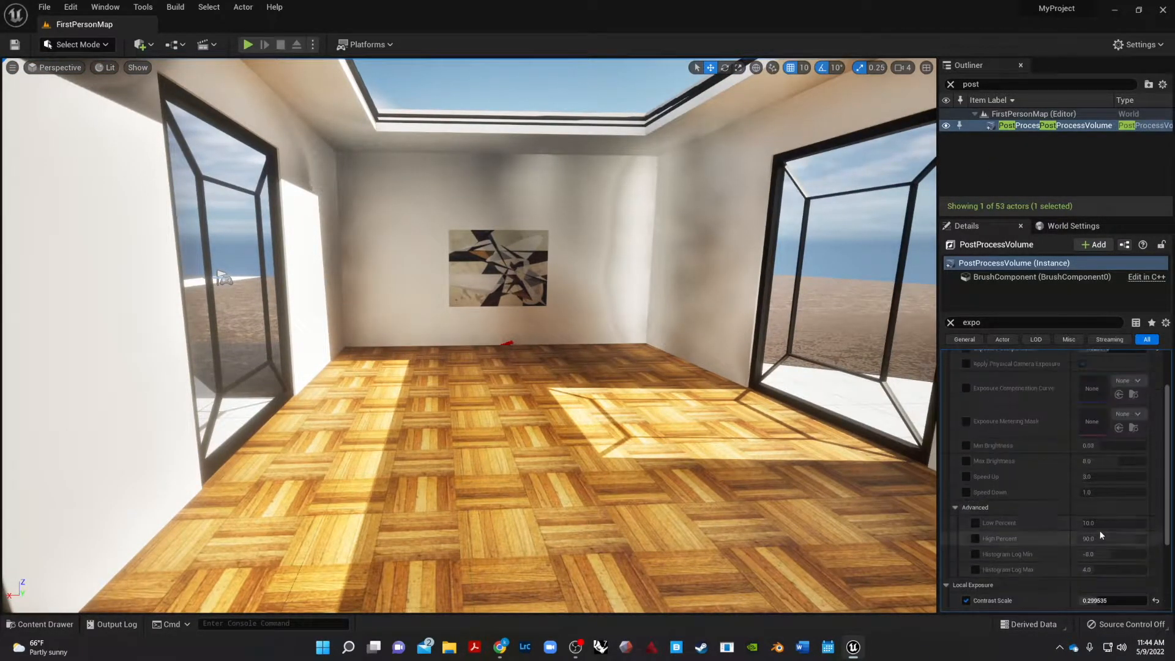
{"action": "left_click_drag", "start_coordinate": [1108, 403], "coordinate": [1105, 403]}
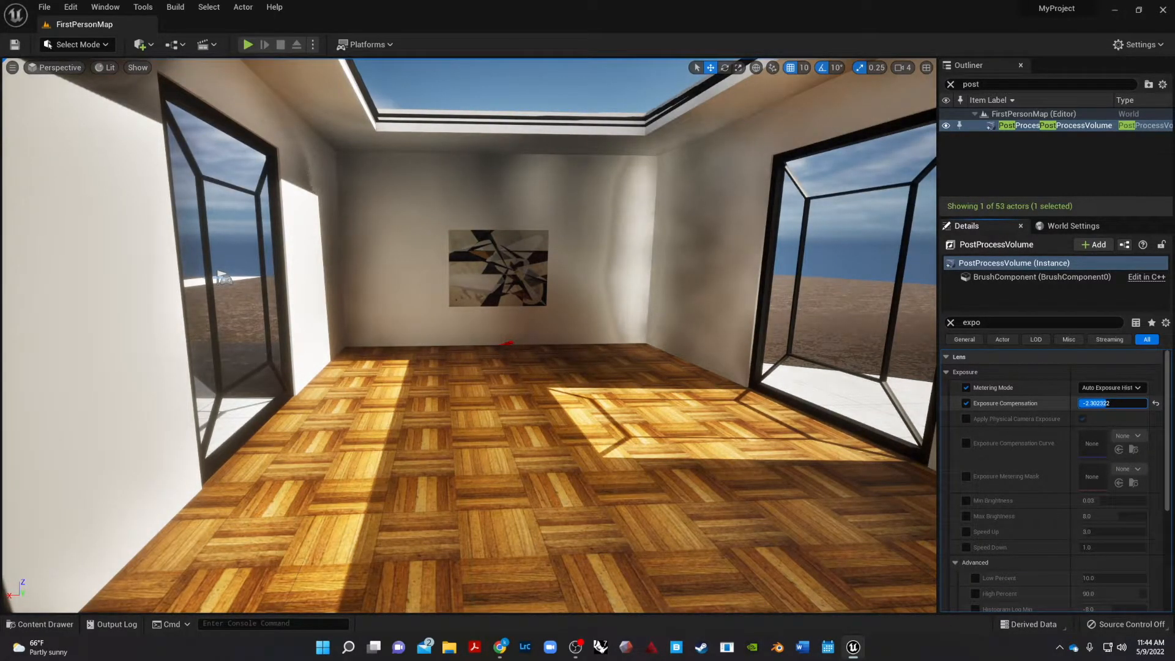
- Select the SunSky actor in the far gallery room and raise it above the roof to a height of about 670
{"action": "mouse_move", "coordinate": [554, 461]}
{"action": "right_mouse_down"}
{"action": "mouse_move", "coordinate": [597, 413]}
{"action": "mouse_move", "coordinate": [688, 395]}
{"action": "mouse_move", "coordinate": [649, 441]}
{"action": "mouse_move", "coordinate": [648, 461]}
{"action": "mouse_move", "coordinate": [312, 465]}
{"action": "mouse_move", "coordinate": [268, 445]}
{"action": "right_mouse_up"}
{"action": "mouse_move", "coordinate": [372, 379]}
{"action": "right_mouse_down"}
{"action": "mouse_move", "coordinate": [496, 367]}
{"action": "mouse_move", "coordinate": [357, 359]}
{"action": "mouse_move", "coordinate": [173, 395]}
{"action": "mouse_move", "coordinate": [207, 376]}
{"action": "right_mouse_up"}
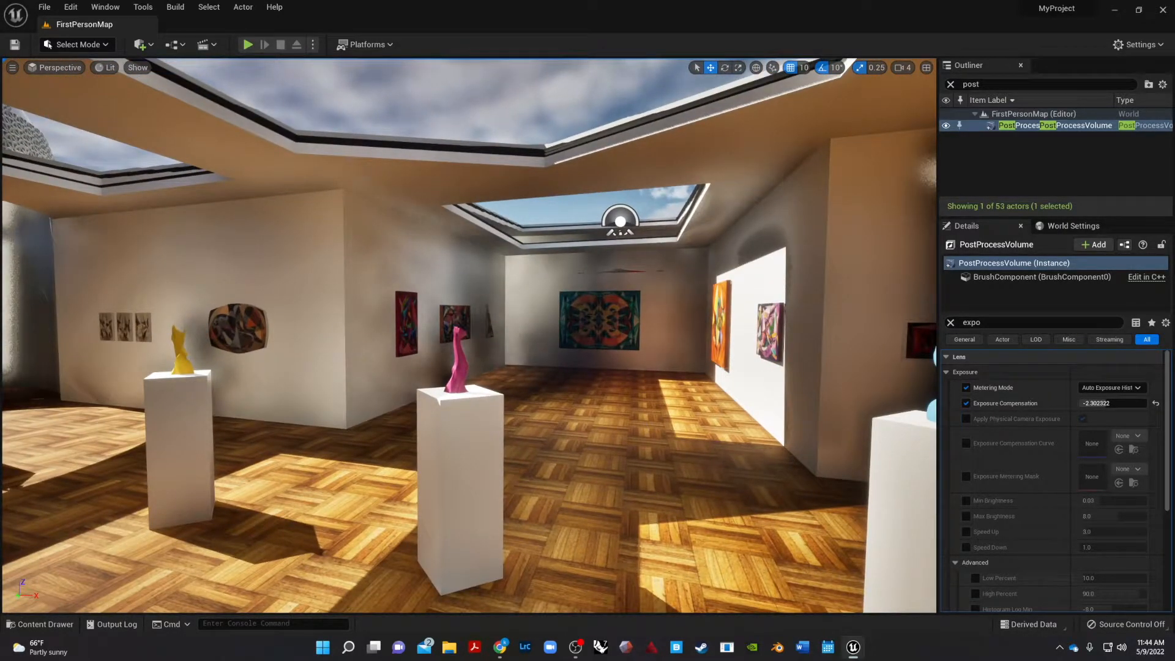
{"action": "mouse_move", "coordinate": [773, 346]}
{"action": "right_mouse_down"}
{"action": "mouse_move", "coordinate": [612, 417]}
{"action": "mouse_move", "coordinate": [518, 525]}
{"action": "mouse_move", "coordinate": [514, 415]}
{"action": "right_mouse_up"}
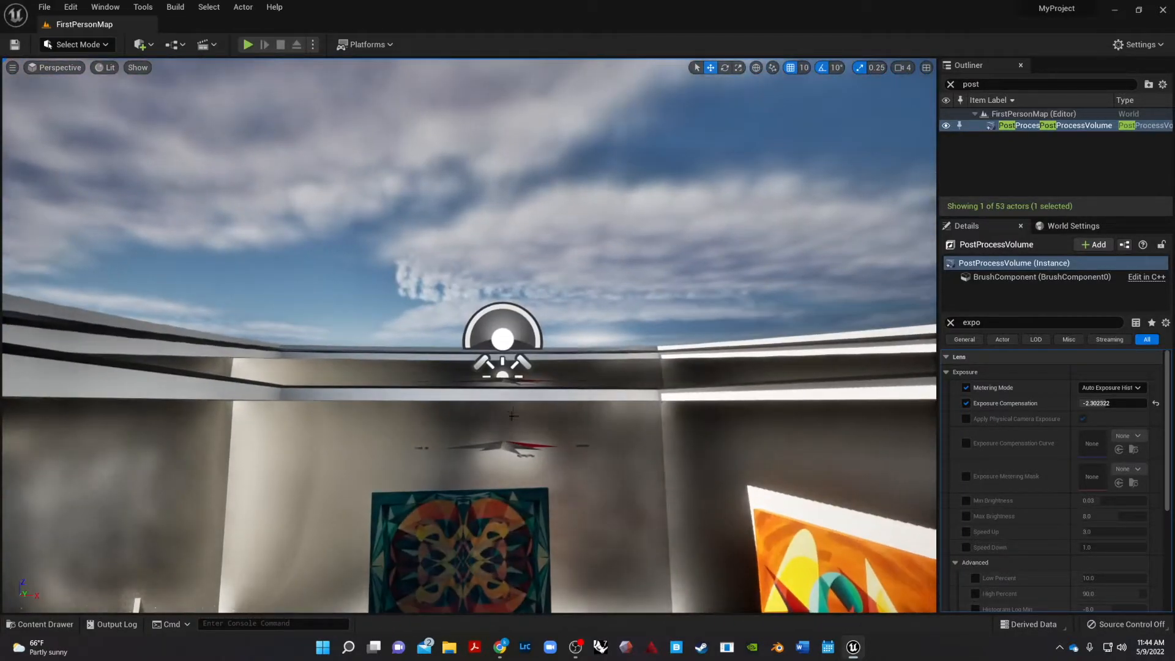
{"action": "left_click", "coordinate": [513, 448]}
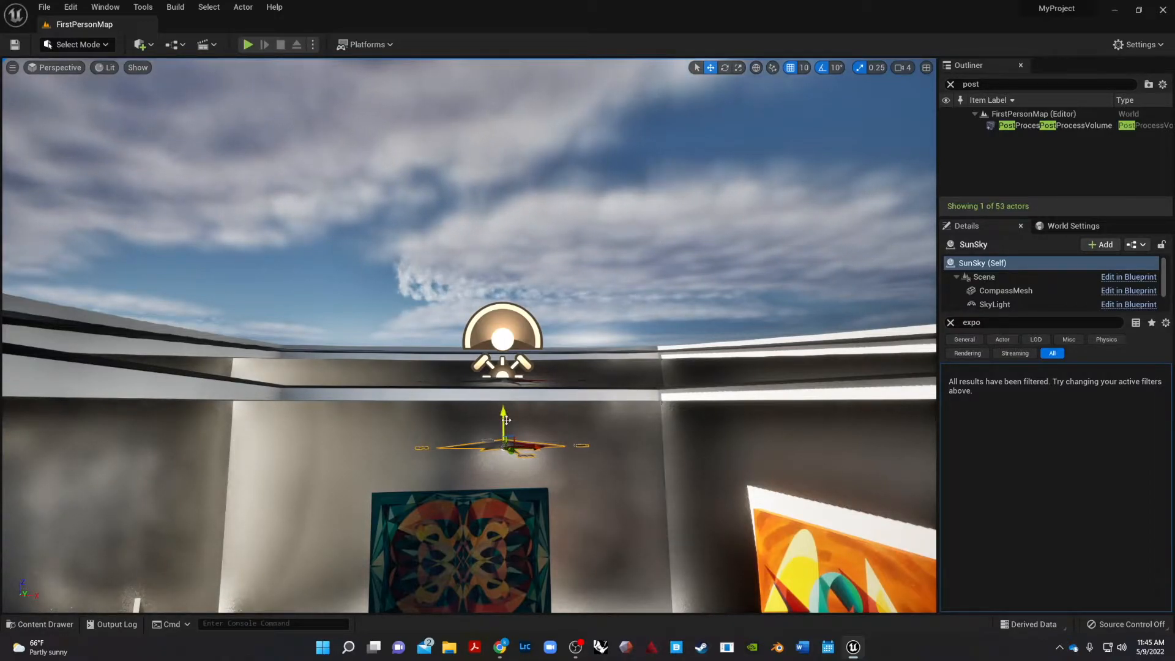
{"action": "left_click_drag", "start_coordinate": [505, 422], "coordinate": [547, 196]}
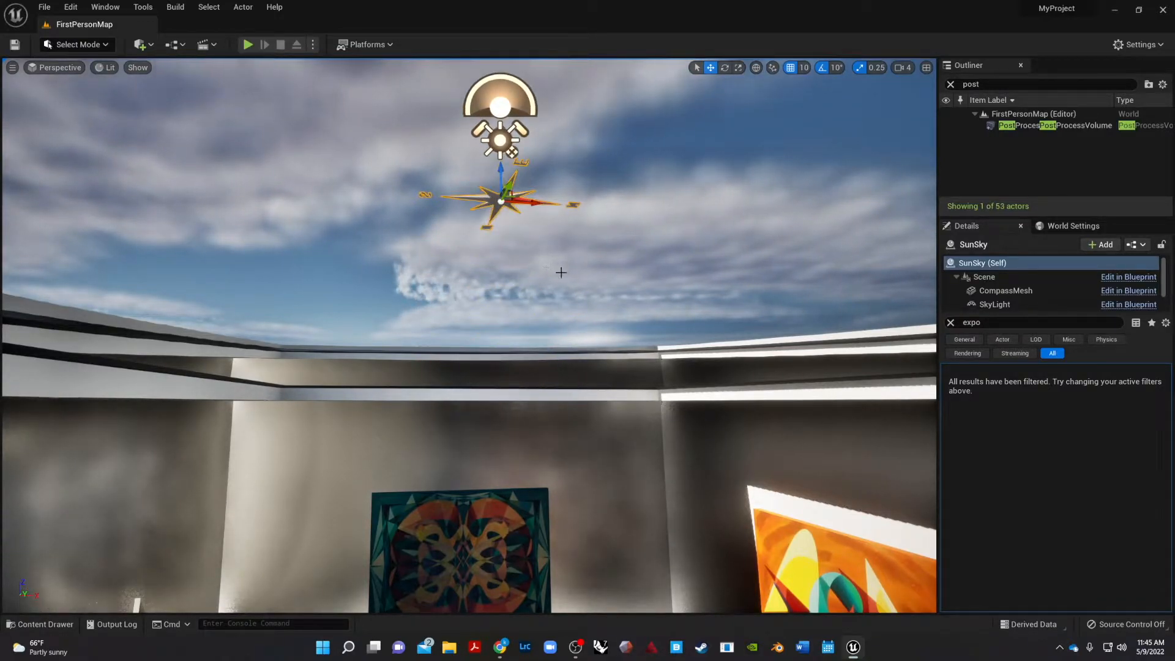
{"action": "scroll", "coordinate": [548, 264], "scroll_direction": "up", "scroll_amount": 1}
{"action": "right_click_drag", "start_coordinate": [485, 236], "coordinate": [457, 428]}
{"action": "scroll", "coordinate": [521, 212], "scroll_direction": "down", "scroll_amount": 4}
{"action": "right_click_drag", "start_coordinate": [520, 211], "coordinate": [524, 135]}
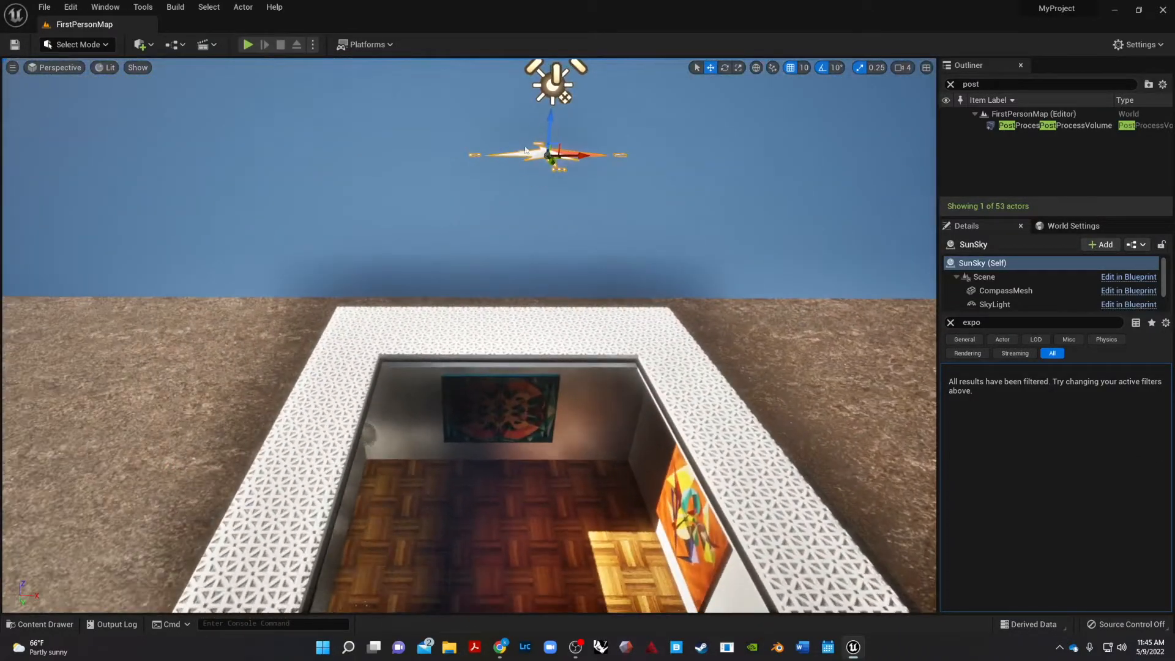
- Clear the SunSky property filter and set Latitude to about -15.5, Longitude to about -2.67 and Time Zone to about -3.81
{"action": "right_click", "coordinate": [596, 197]}
{"action": "left_click", "coordinate": [598, 184]}
{"action": "right_click_drag", "start_coordinate": [598, 184], "coordinate": [631, 154]}
{"action": "left_click", "coordinate": [489, 299]}
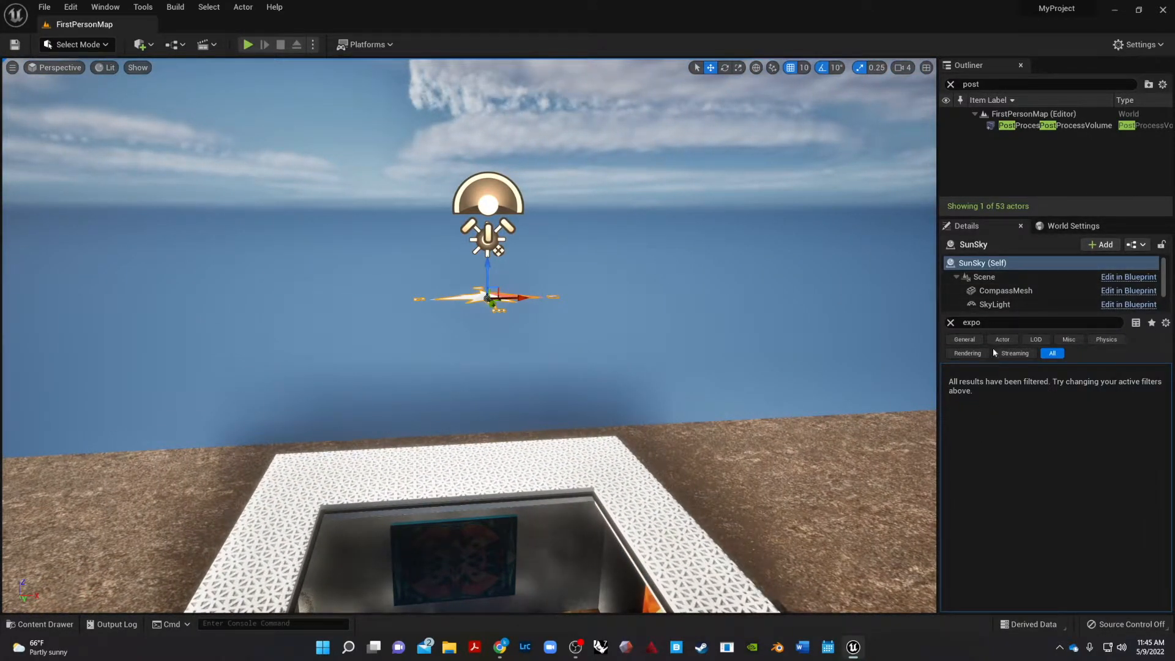
{"action": "left_click", "coordinate": [951, 323]}
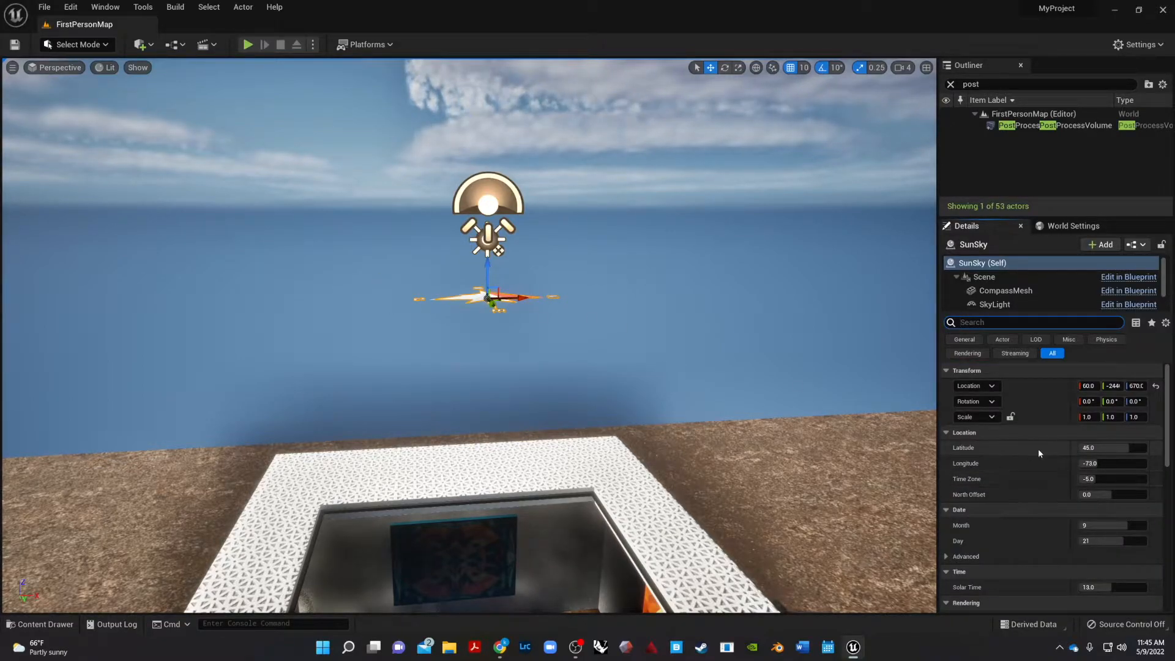
{"action": "left_click_drag", "start_coordinate": [1121, 450], "coordinate": [1104, 479]}
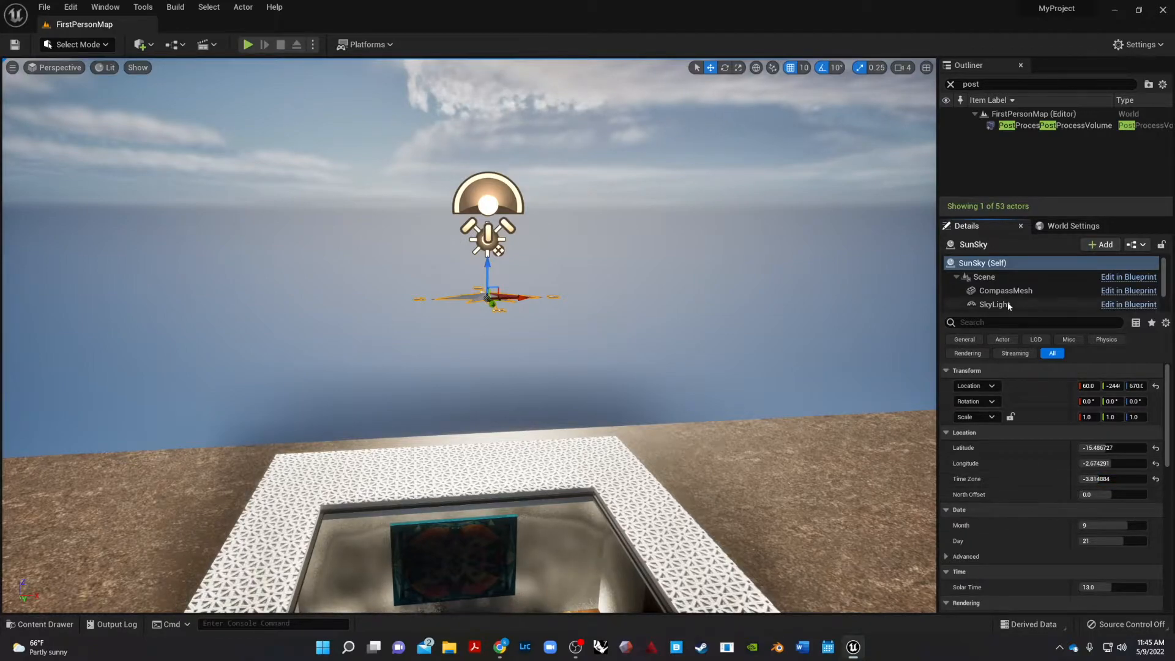
- Set the SunSky SkyAtmosphere component's Ground Albedo to the blue-violet colour 7074AAFF (Hex sRGB)
{"action": "scroll", "coordinate": [1012, 303], "scroll_direction": "down", "scroll_amount": 2}
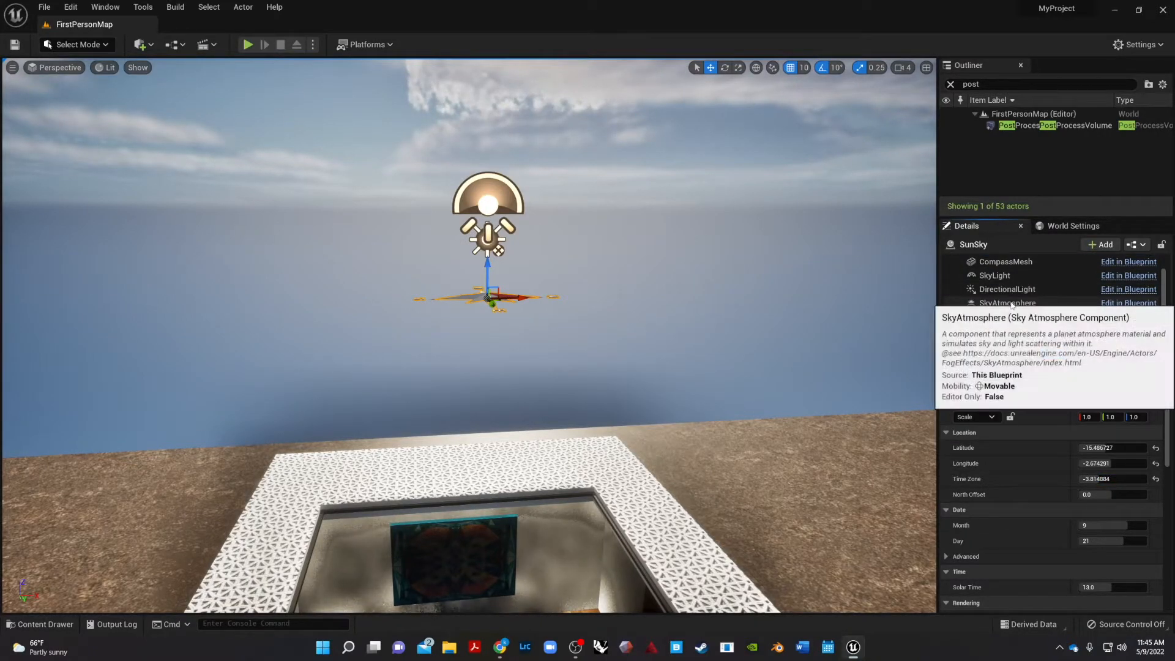
{"action": "left_click", "coordinate": [1012, 303]}
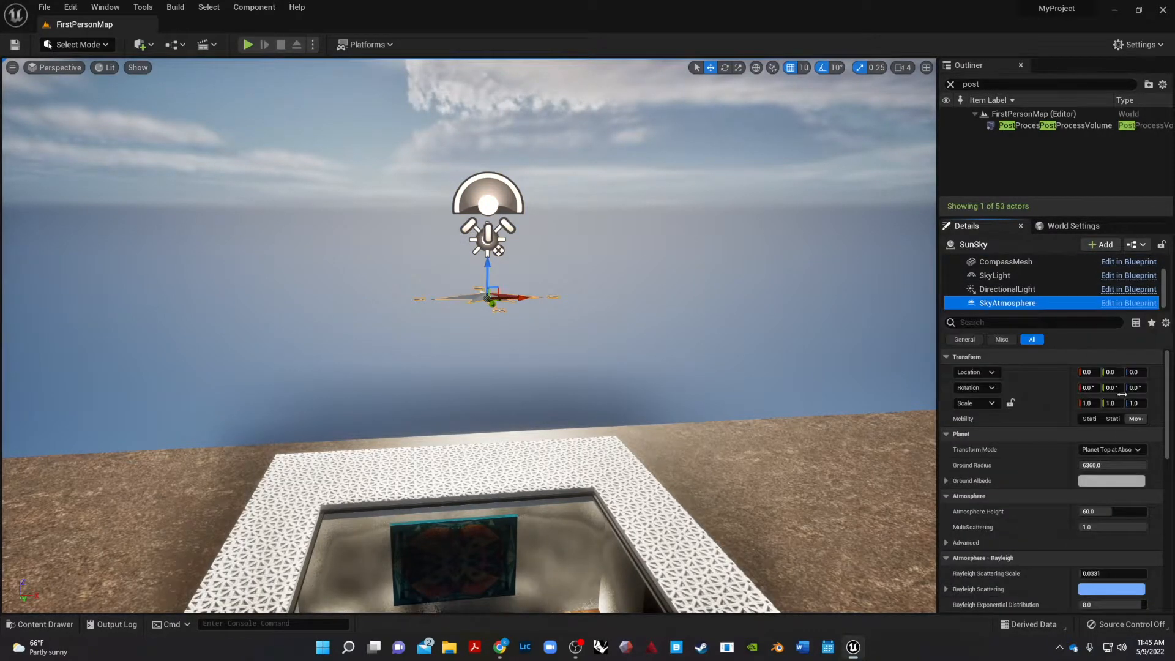
{"action": "left_click", "coordinate": [1108, 481]}
{"action": "left_click_drag", "start_coordinate": [898, 414], "coordinate": [929, 403]}
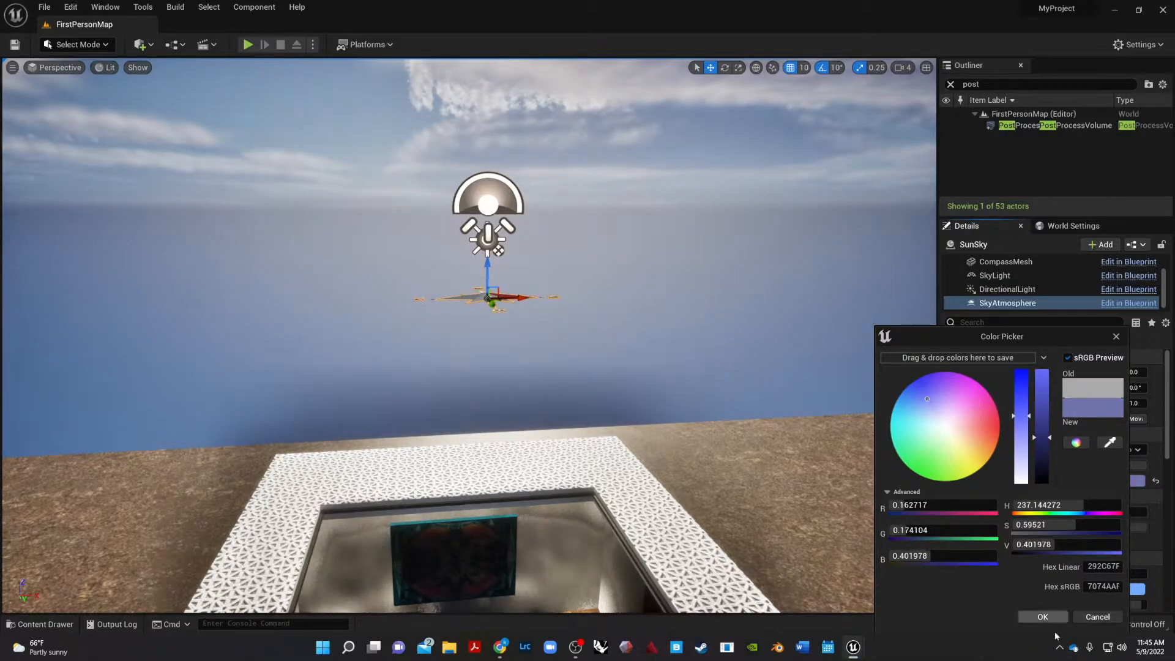
{"action": "left_click", "coordinate": [1057, 618]}
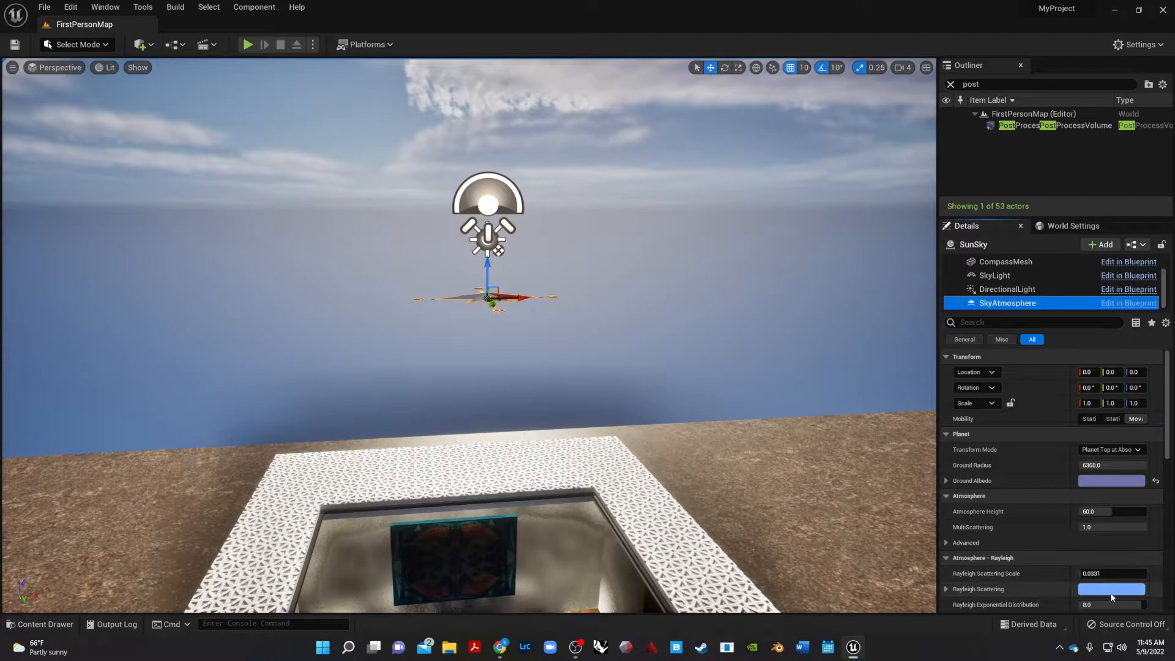
- Raise the SkyAtmosphere's Rayleigh Scattering Scale to about 0.133 and check the warmer light inside the gallery
{"action": "scroll", "coordinate": [1005, 569], "scroll_direction": "down", "scroll_amount": 2}
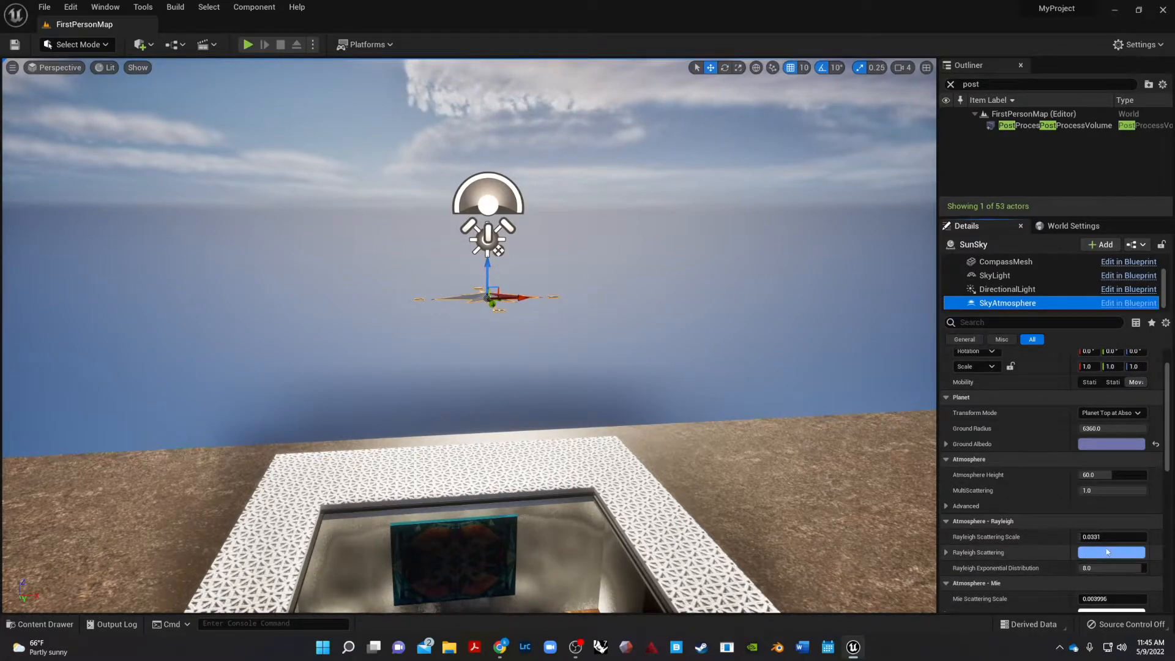
{"action": "mouse_move", "coordinate": [1090, 538]}
{"action": "left_mouse_down"}
{"action": "mouse_move", "coordinate": [1114, 538]}
{"action": "mouse_move", "coordinate": [1079, 538]}
{"action": "mouse_move", "coordinate": [1094, 538]}
{"action": "left_mouse_up"}
{"action": "right_click_drag", "start_coordinate": [469, 335], "coordinate": [217, 355]}
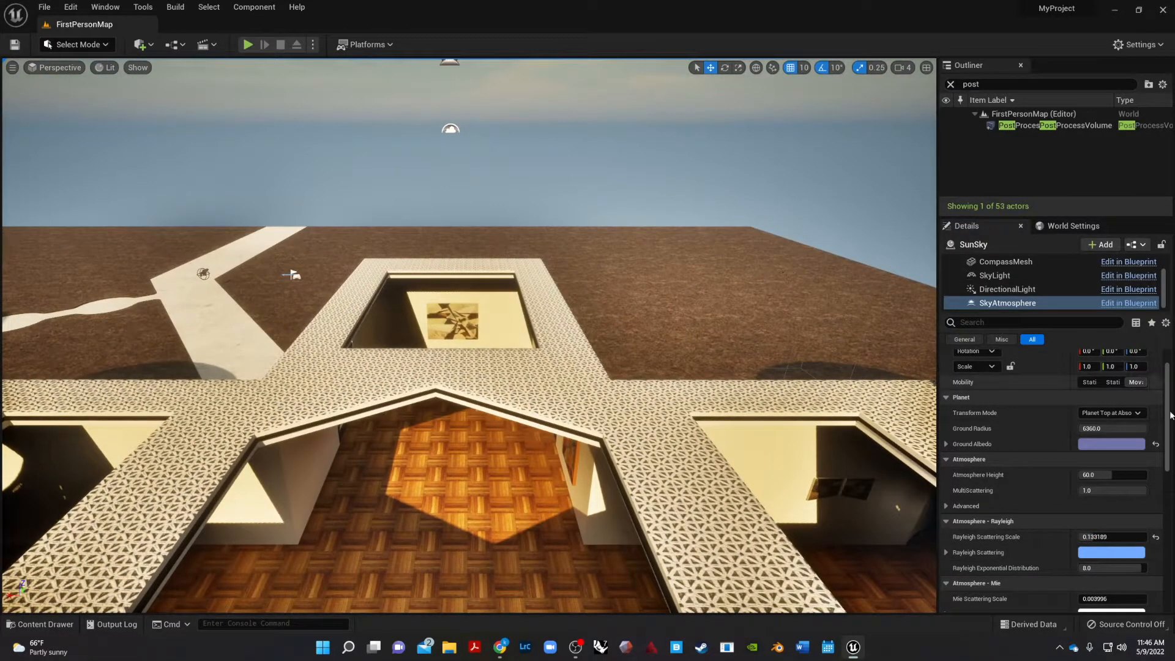
{"action": "key", "text": "w"}
{"action": "mouse_move", "coordinate": [765, 368]}
{"action": "right_mouse_down"}
{"action": "mouse_move", "coordinate": [770, 407]}
{"action": "mouse_move", "coordinate": [754, 442]}
{"action": "mouse_move", "coordinate": [734, 398]}
{"action": "mouse_move", "coordinate": [704, 392]}
{"action": "mouse_move", "coordinate": [587, 395]}
{"action": "mouse_move", "coordinate": [438, 362]}
{"action": "mouse_move", "coordinate": [469, 365]}
{"action": "mouse_move", "coordinate": [367, 371]}
{"action": "mouse_move", "coordinate": [505, 352]}
{"action": "mouse_move", "coordinate": [498, 371]}
{"action": "mouse_move", "coordinate": [465, 373]}
{"action": "mouse_move", "coordinate": [449, 501]}
{"action": "right_mouse_up"}
{"action": "key", "text": "w"}
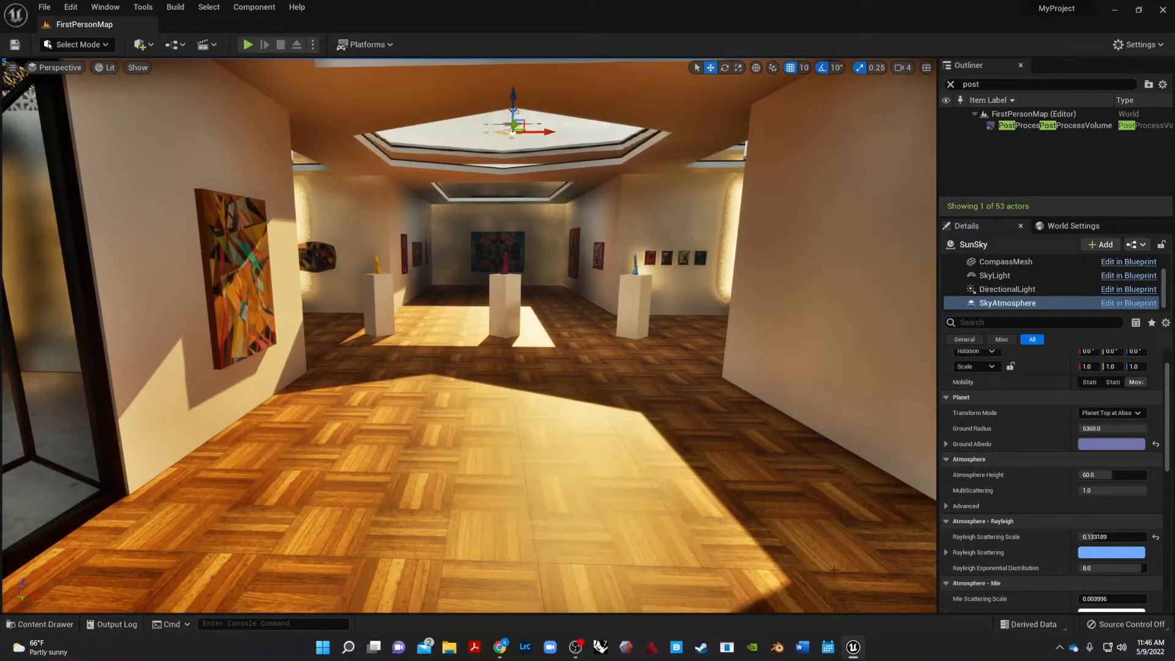
- Place a Rect Light in the far gallery room beside the teal painting and focus the view on it
{"action": "left_click", "coordinate": [151, 45]}
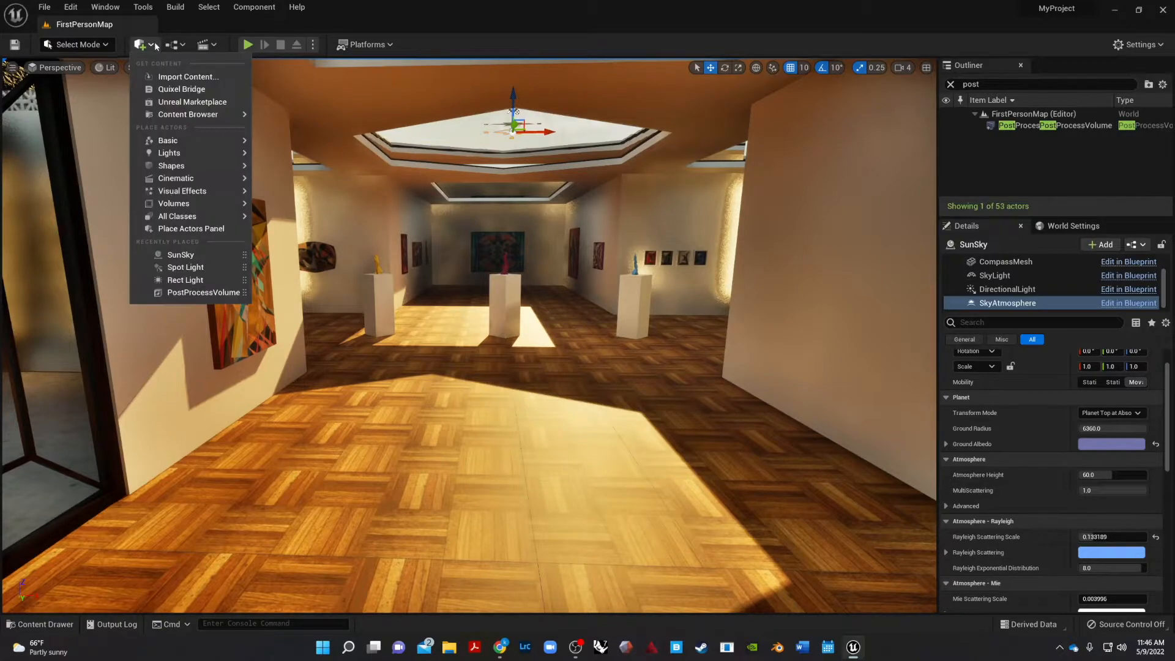
{"action": "mouse_move", "coordinate": [181, 191]}
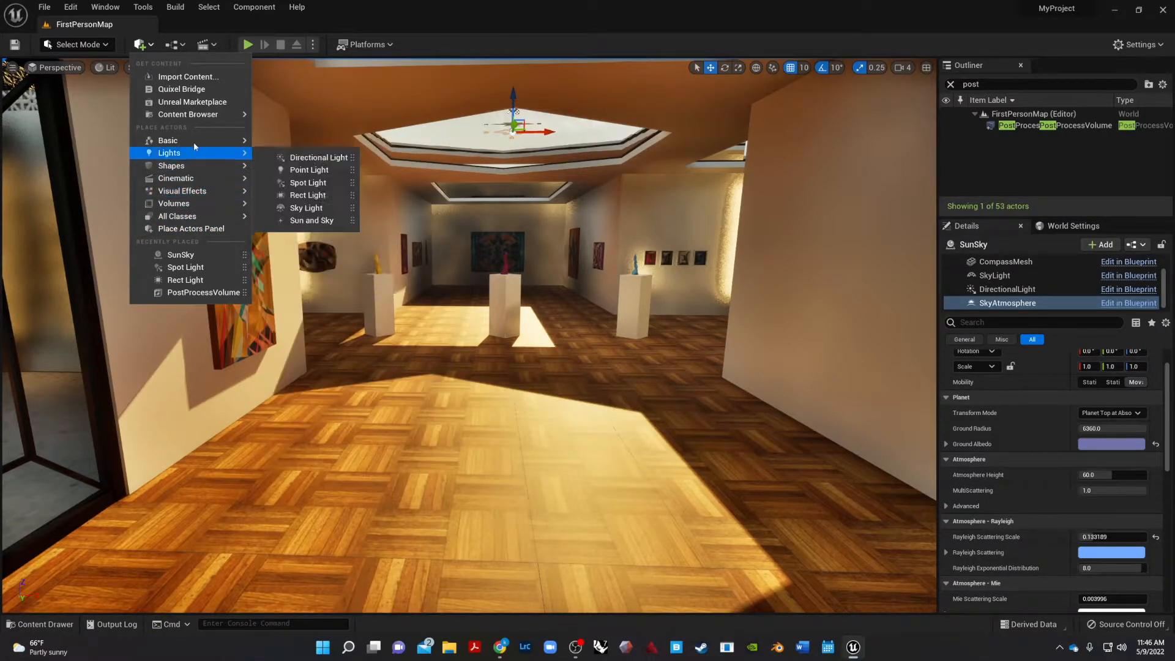
{"action": "mouse_move", "coordinate": [238, 152]}
{"action": "left_click_drag", "start_coordinate": [308, 195], "coordinate": [449, 257]}
{"action": "key", "text": "f"}
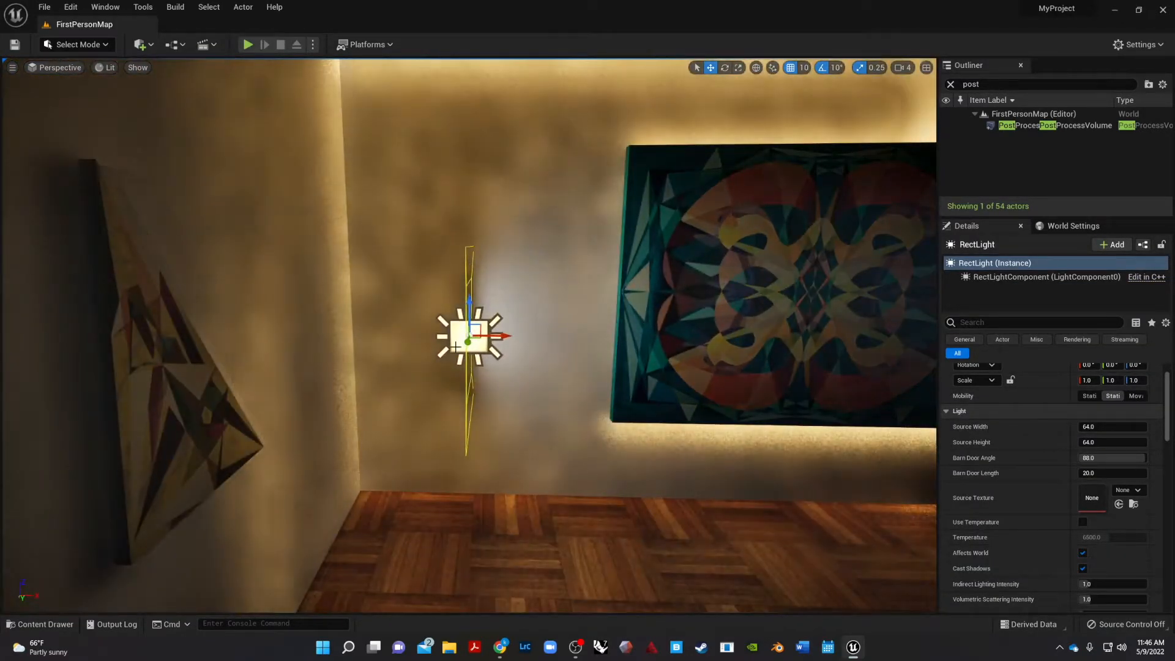
- Rotate the Rect Light to face downward, then raise and centre it above the teal painting on the end wall
{"action": "key", "text": "e"}
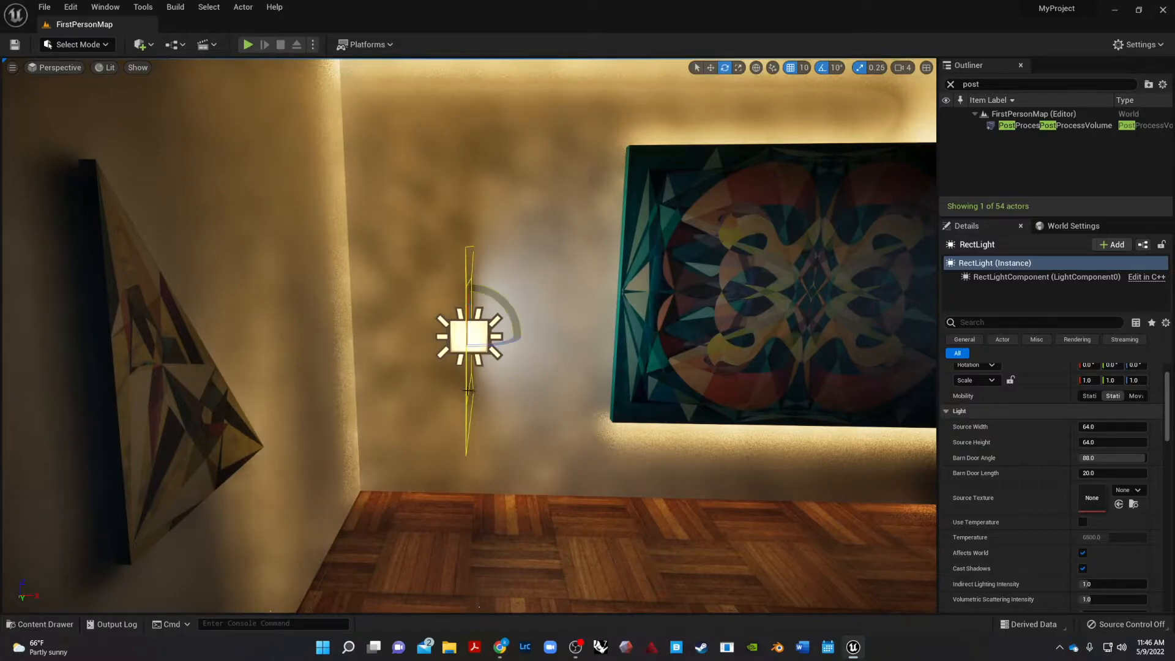
{"action": "left_click_drag", "start_coordinate": [499, 298], "coordinate": [543, 277]}
{"action": "scroll", "coordinate": [468, 335], "scroll_direction": "up", "scroll_amount": 2}
{"action": "scroll", "coordinate": [500, 247], "scroll_direction": "down", "scroll_amount": 5}
{"action": "key", "text": "r"}
{"action": "left_click_drag", "start_coordinate": [467, 300], "coordinate": [470, 144]}
{"action": "left_click_drag", "start_coordinate": [503, 180], "coordinate": [673, 189]}
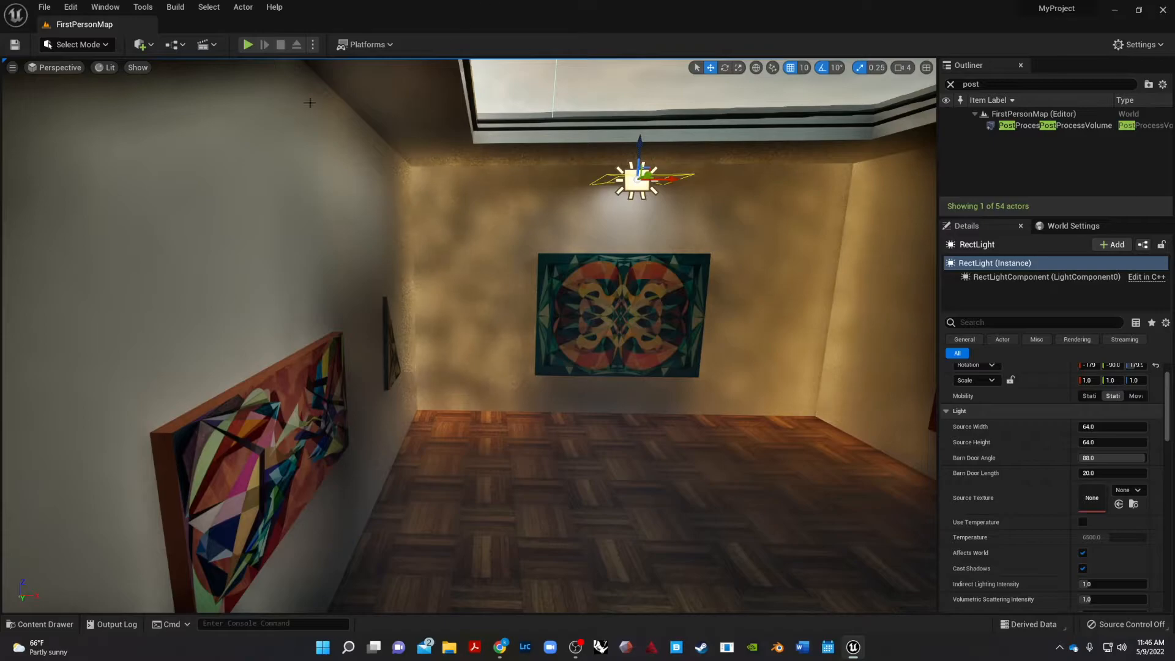
- In the top wireframe view, move the Rect Light along the Y axis to the middle of the far gallery room
{"action": "left_click", "coordinate": [55, 67]}
{"action": "left_click", "coordinate": [73, 109]}
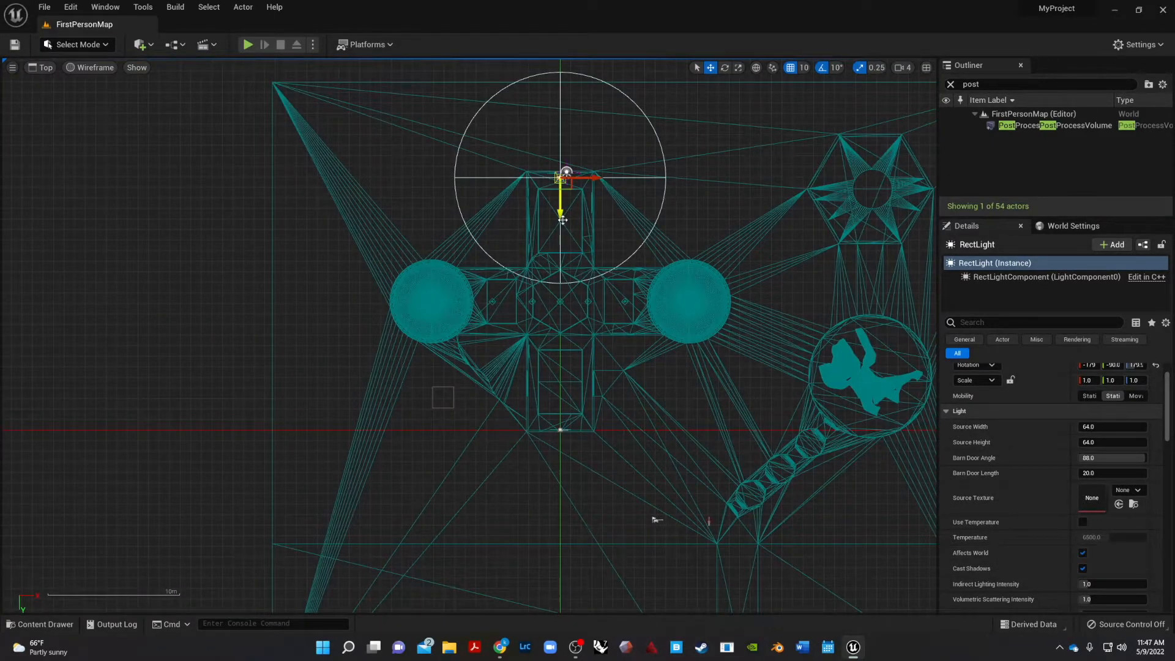
{"action": "left_click_drag", "start_coordinate": [559, 213], "coordinate": [558, 258]}
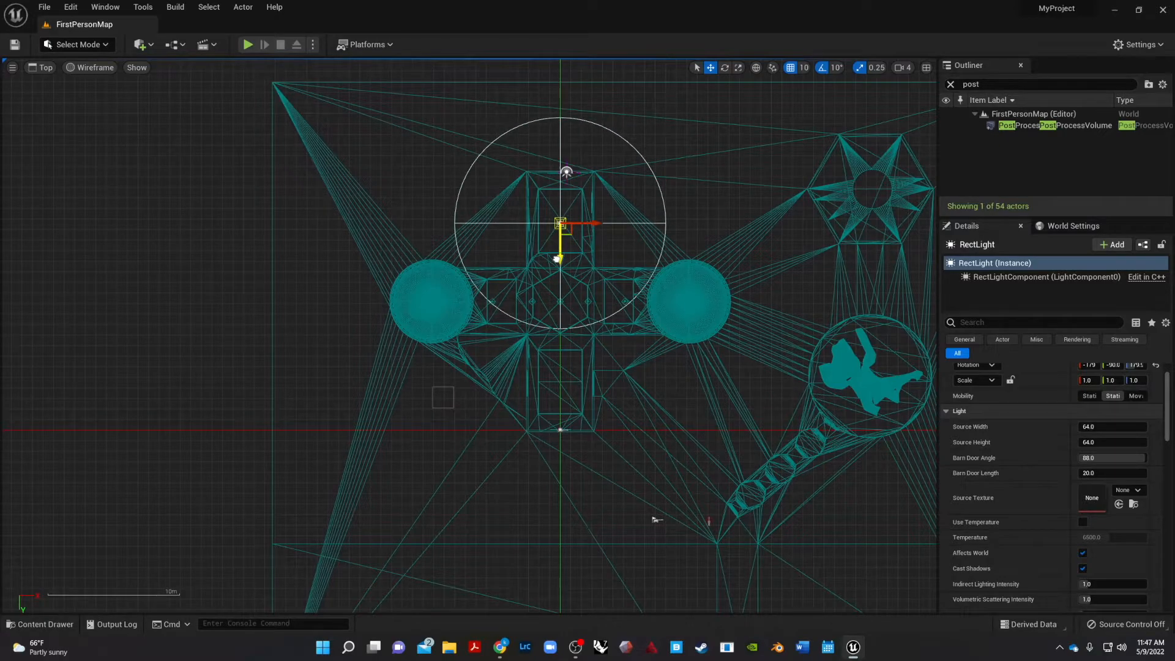
{"action": "scroll", "coordinate": [591, 224], "scroll_direction": "up", "scroll_amount": 4}
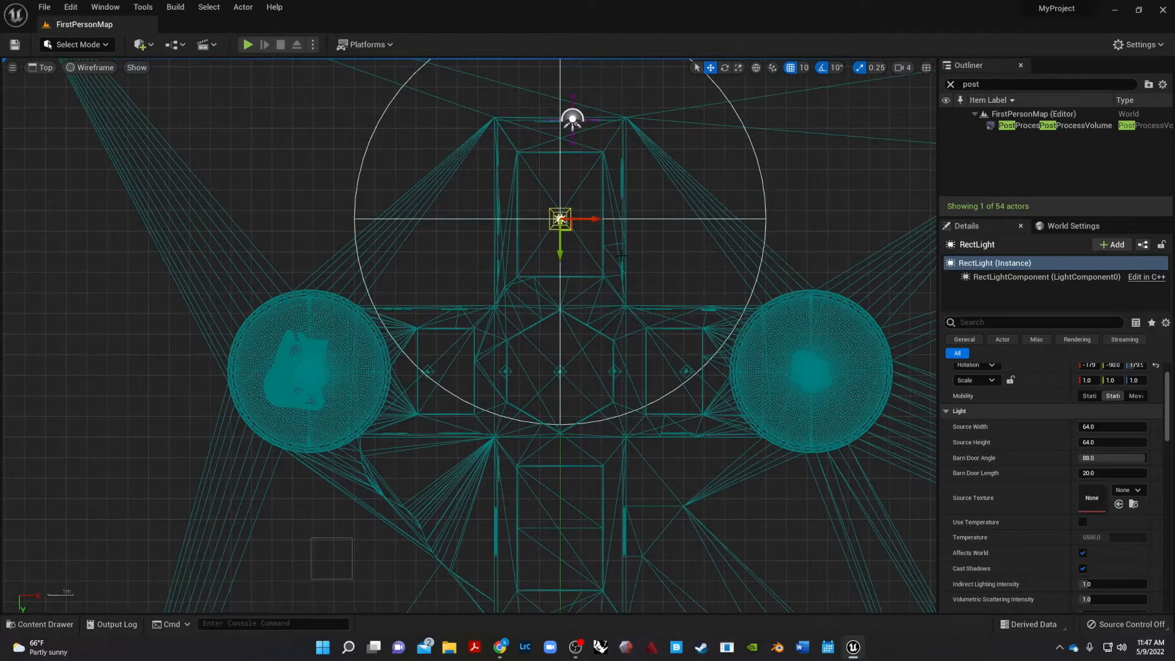
{"action": "key", "text": "e"}
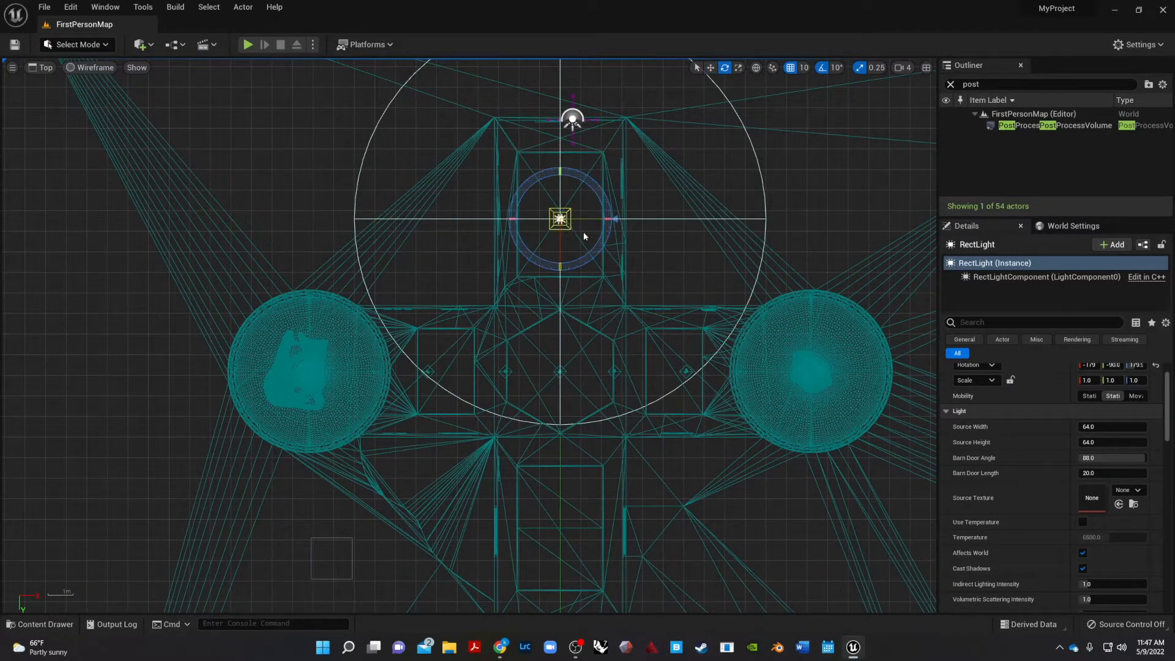
{"action": "key", "text": "r"}
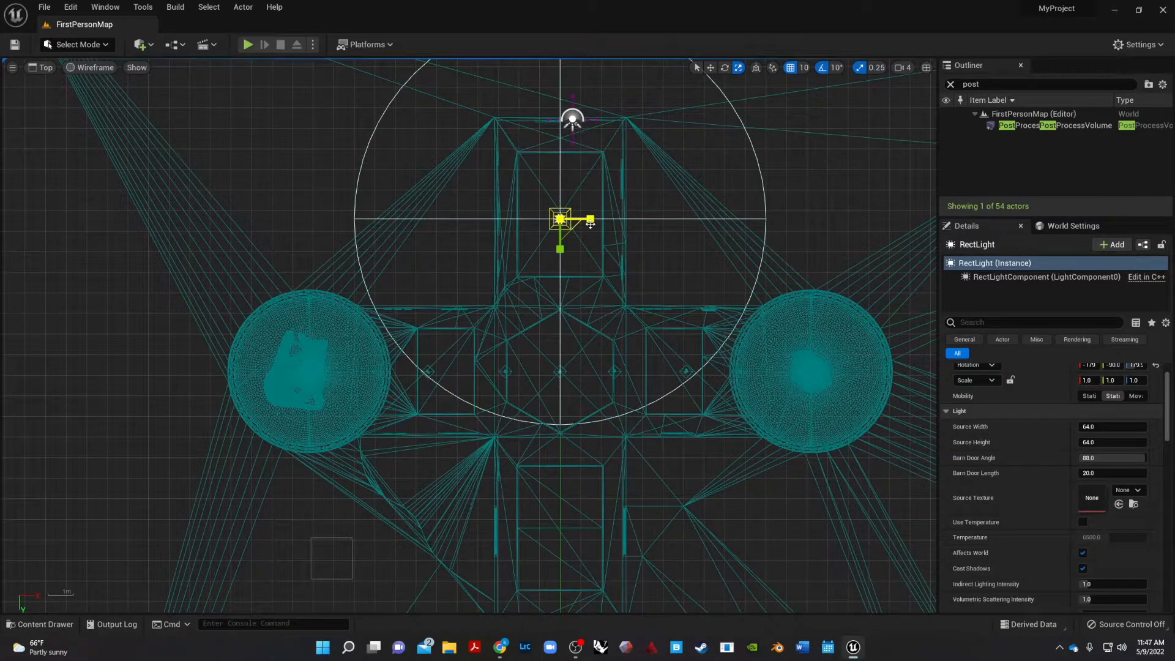
{"action": "scroll", "coordinate": [590, 224], "scroll_direction": "up", "scroll_amount": 2}
{"action": "left_click_drag", "start_coordinate": [575, 217], "coordinate": [563, 217]}
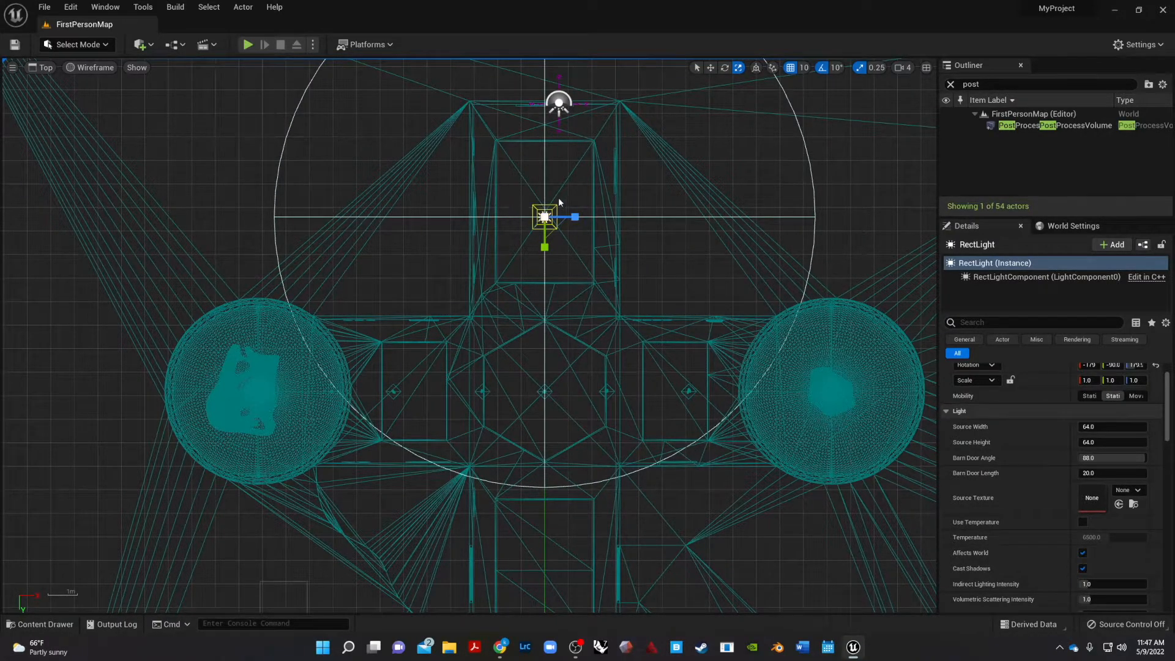
- Enlarge the Rect Light to fill the far room, with Source Width about 902.2 and Source Height about 559.3
{"action": "right_click_drag", "start_coordinate": [667, 235], "coordinate": [651, 331]}
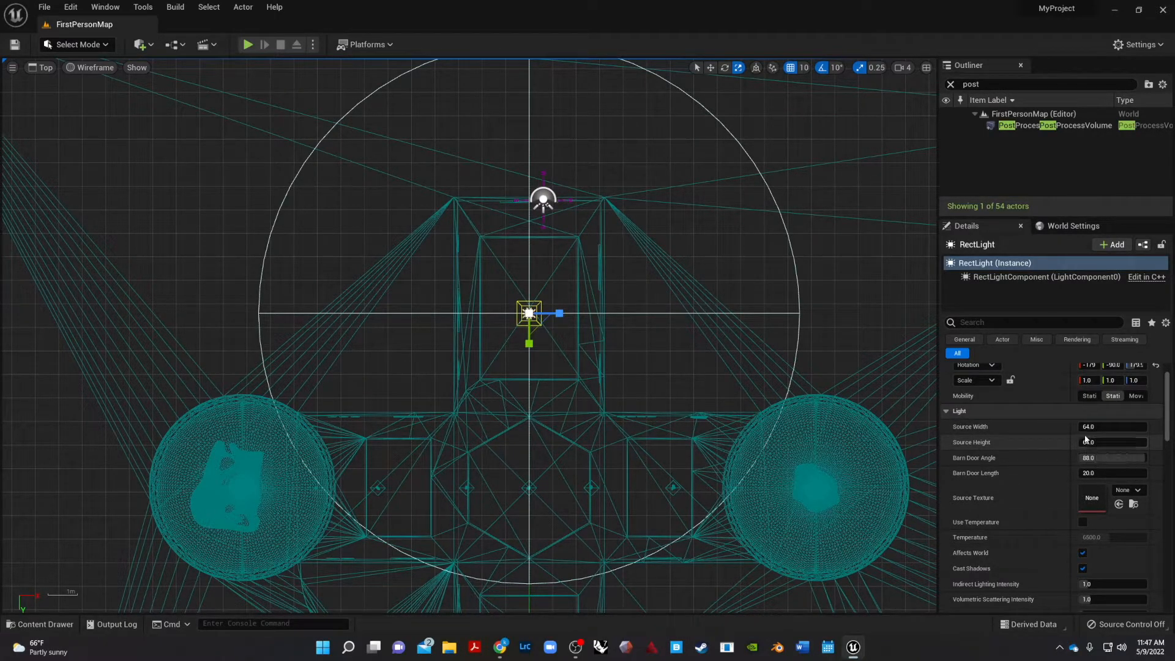
{"action": "left_click_drag", "start_coordinate": [1088, 427], "coordinate": [1102, 426]}
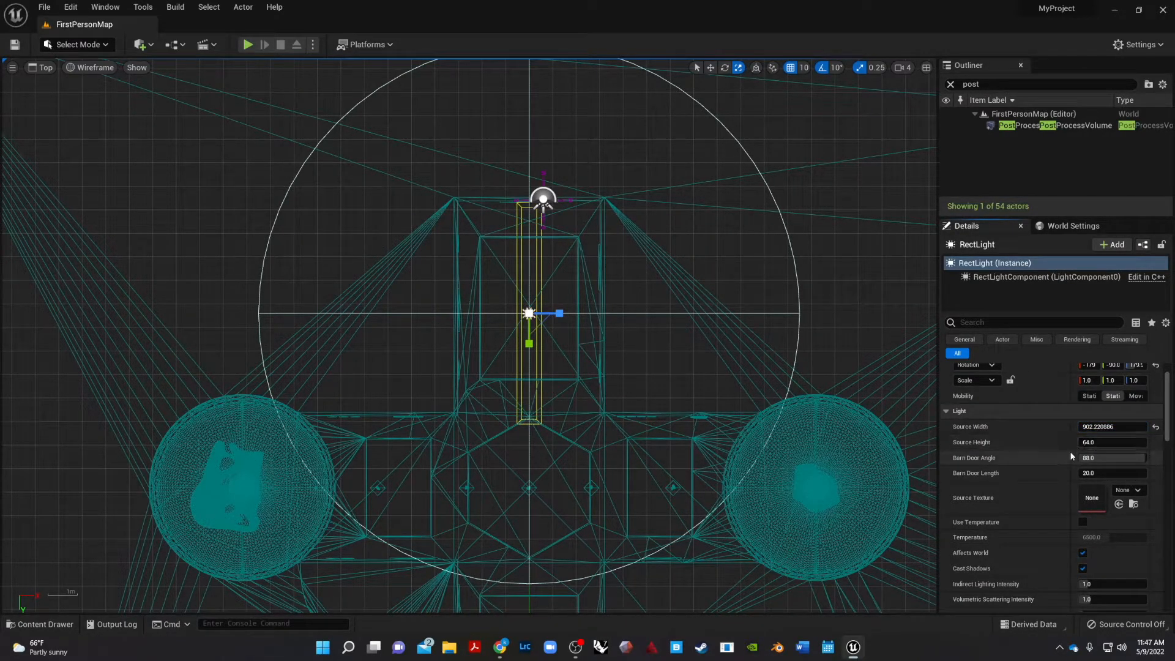
{"action": "left_click_drag", "start_coordinate": [1089, 442], "coordinate": [1119, 442]}
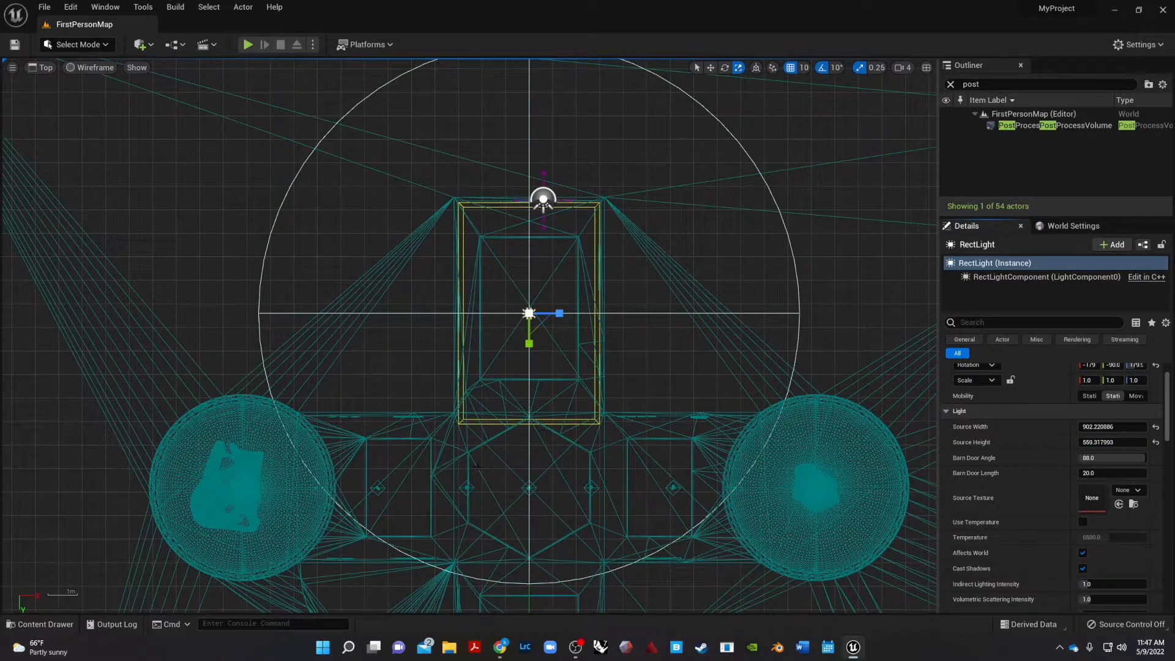
- Return to the lit perspective view and set the Rect Light's Intensity to 160 cd
{"action": "left_click", "coordinate": [45, 68]}
{"action": "left_click", "coordinate": [75, 90]}
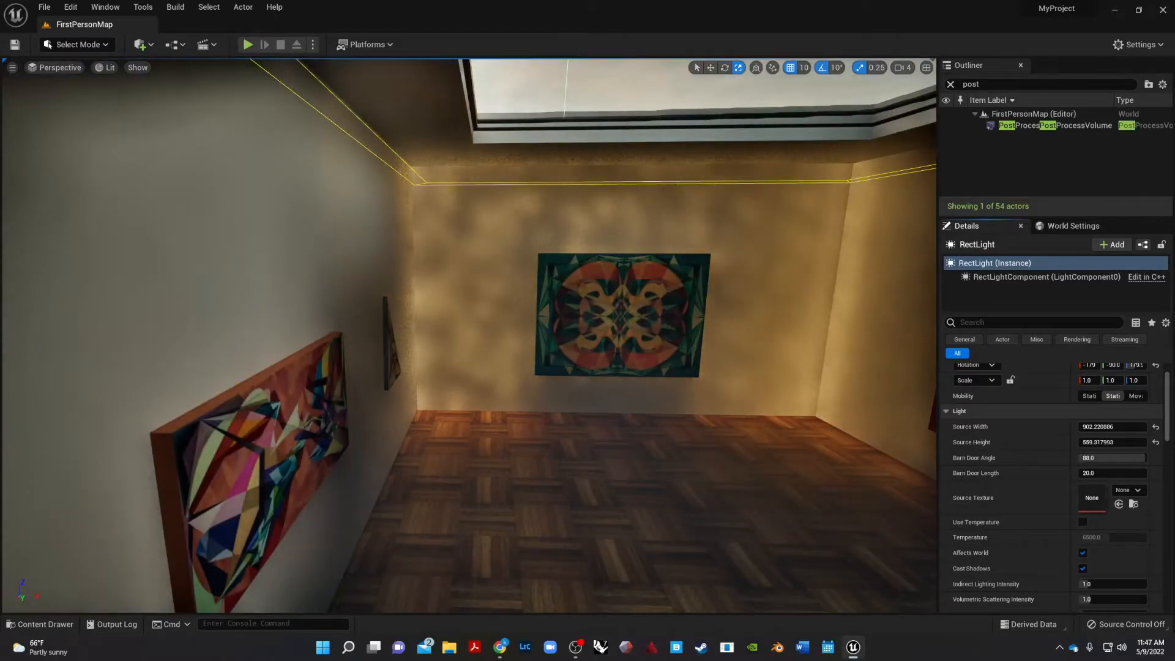
{"action": "scroll", "coordinate": [606, 348], "scroll_direction": "down", "scroll_amount": 5}
{"action": "right_click_drag", "start_coordinate": [606, 348], "coordinate": [570, 338]}
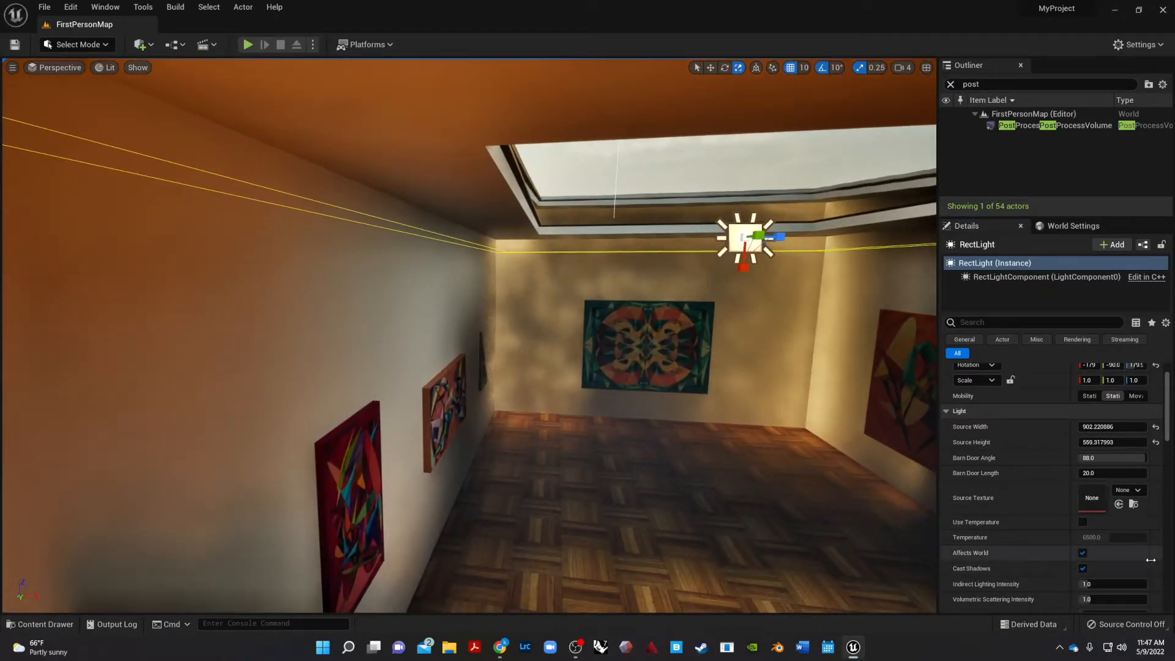
{"action": "scroll", "coordinate": [1139, 572], "scroll_direction": "down", "scroll_amount": 3}
{"action": "left_click", "coordinate": [1083, 561]}
{"action": "type", "text": "160"}
{"action": "key", "text": "Return"}
{"action": "right_click_drag", "start_coordinate": [489, 336], "coordinate": [521, 331]}
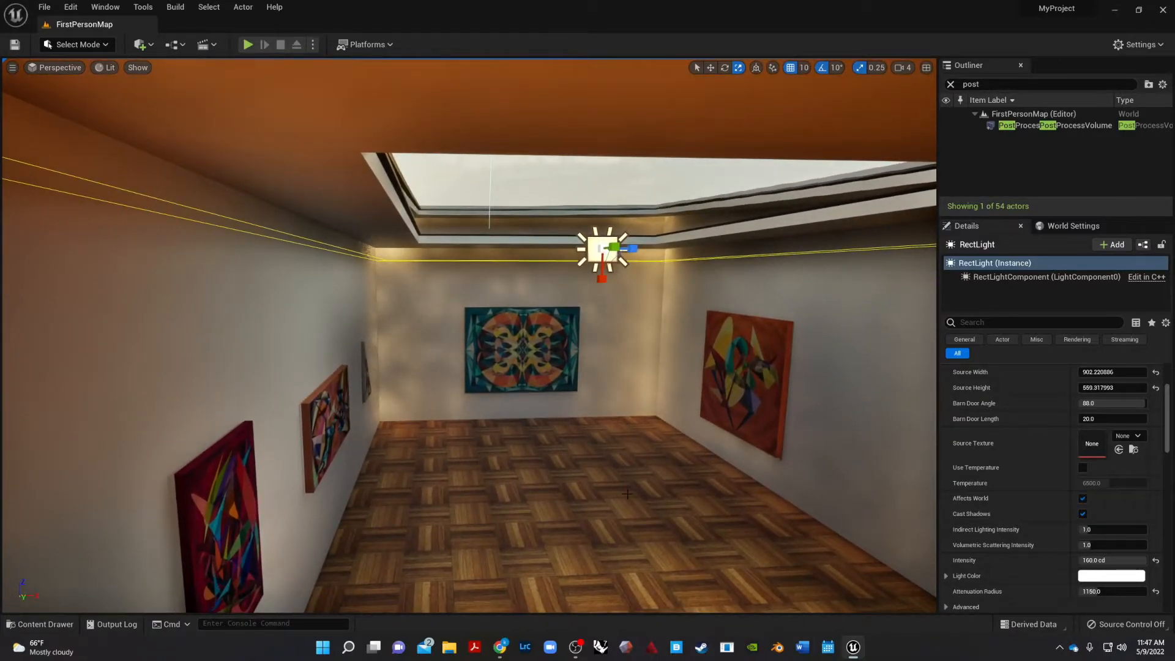
- Reduce the Rect Light's Barn Door Length to about 7.45
{"action": "scroll", "coordinate": [627, 494], "scroll_direction": "down", "scroll_amount": 5}
{"action": "mouse_move", "coordinate": [597, 523]}
{"action": "right_mouse_down"}
{"action": "mouse_move", "coordinate": [649, 539]}
{"action": "mouse_move", "coordinate": [490, 551]}
{"action": "mouse_move", "coordinate": [374, 524]}
{"action": "mouse_move", "coordinate": [330, 480]}
{"action": "mouse_move", "coordinate": [428, 480]}
{"action": "mouse_move", "coordinate": [579, 456]}
{"action": "mouse_move", "coordinate": [578, 539]}
{"action": "right_mouse_up"}
{"action": "scroll", "coordinate": [597, 523], "scroll_direction": "up", "scroll_amount": 4}
{"action": "scroll", "coordinate": [597, 523], "scroll_direction": "up", "scroll_amount": 4}
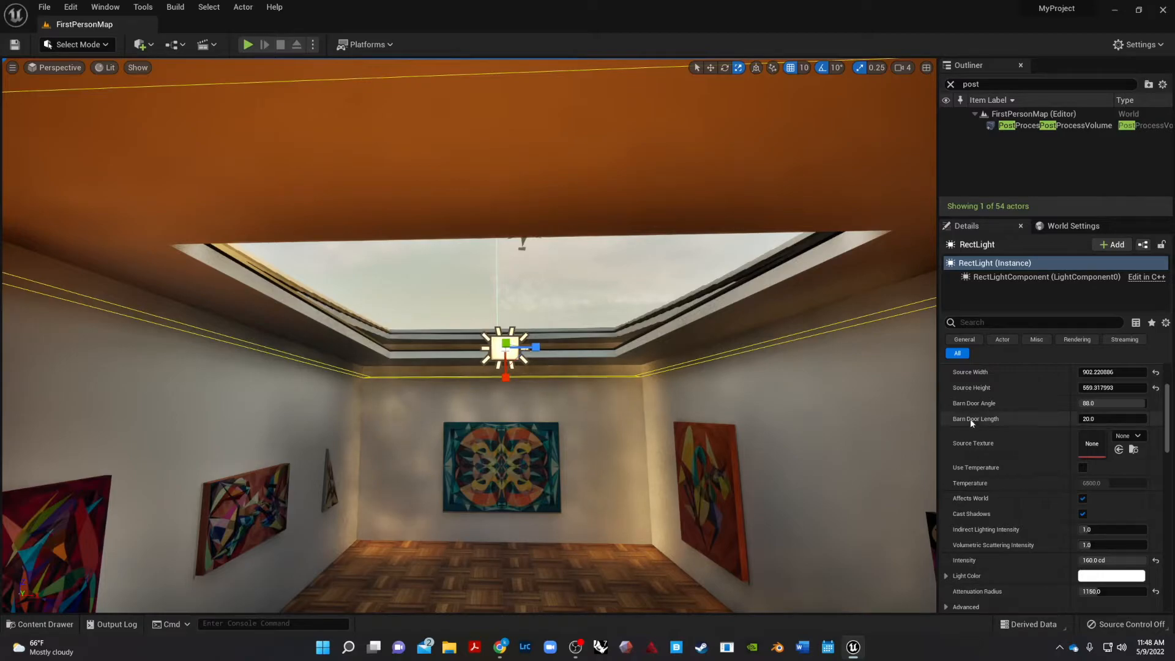
{"action": "left_click_drag", "start_coordinate": [1104, 419], "coordinate": [1079, 419]}
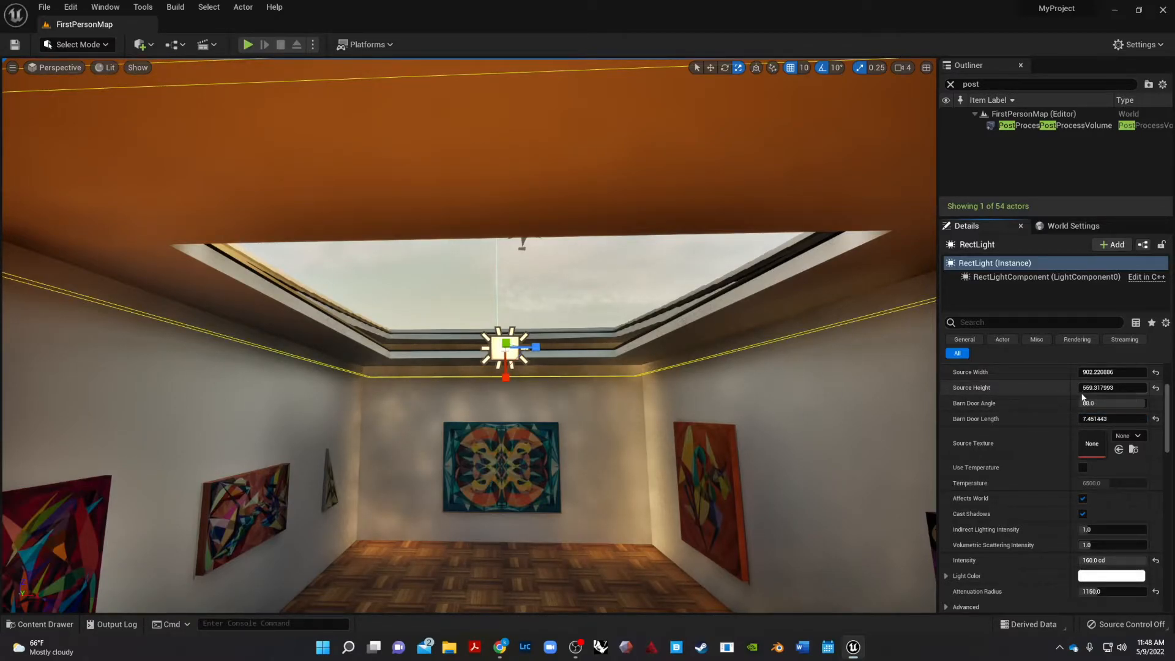
- Set the Rect Light's Mobility to Movable and check its effect from the central hall with the pedestals
{"action": "scroll", "coordinate": [628, 427], "scroll_direction": "down", "scroll_amount": 5}
{"action": "right_click_drag", "start_coordinate": [628, 426], "coordinate": [500, 587]}
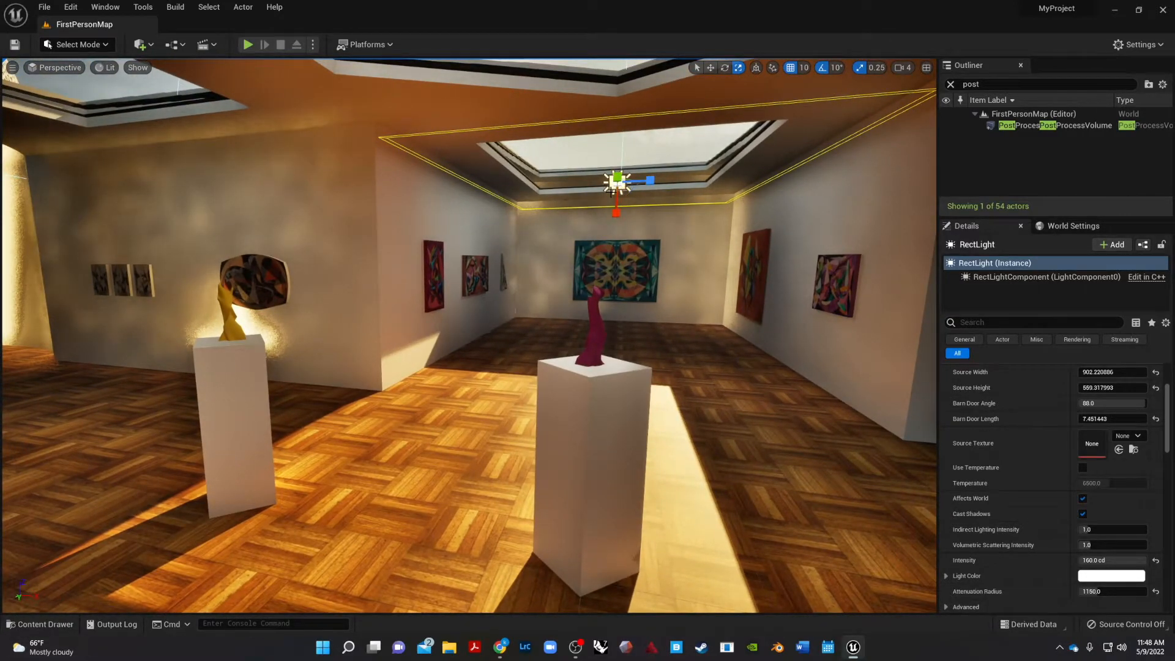
{"action": "scroll", "coordinate": [1133, 494], "scroll_direction": "up", "scroll_amount": 3}
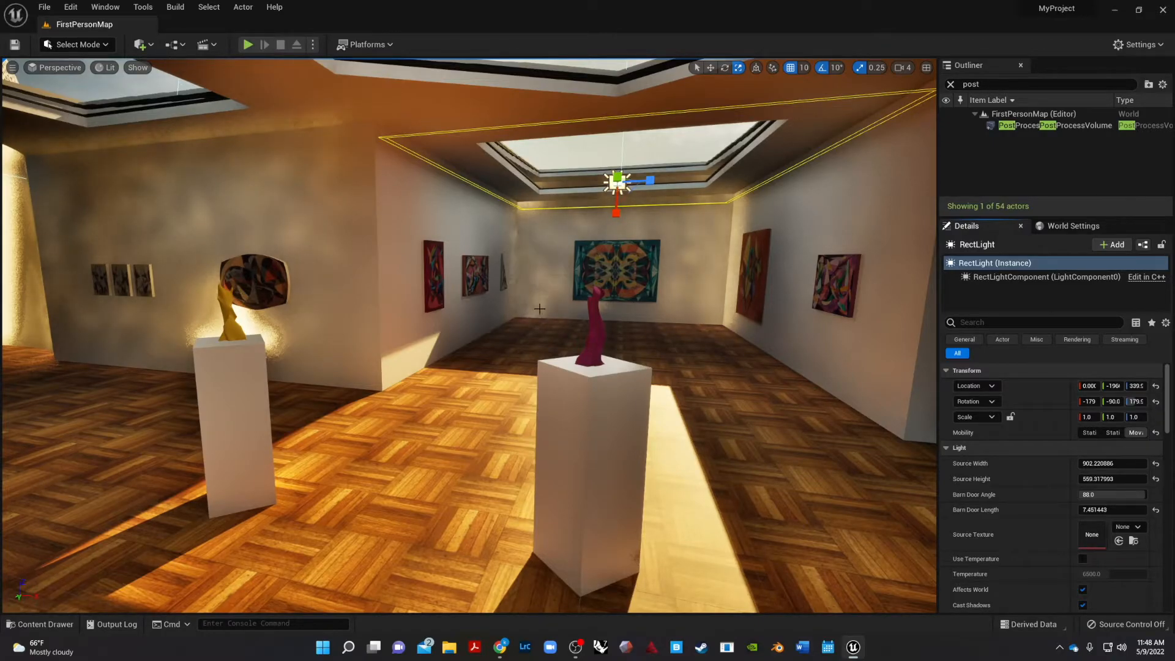
{"action": "right_click_drag", "start_coordinate": [537, 307], "coordinate": [428, 252]}
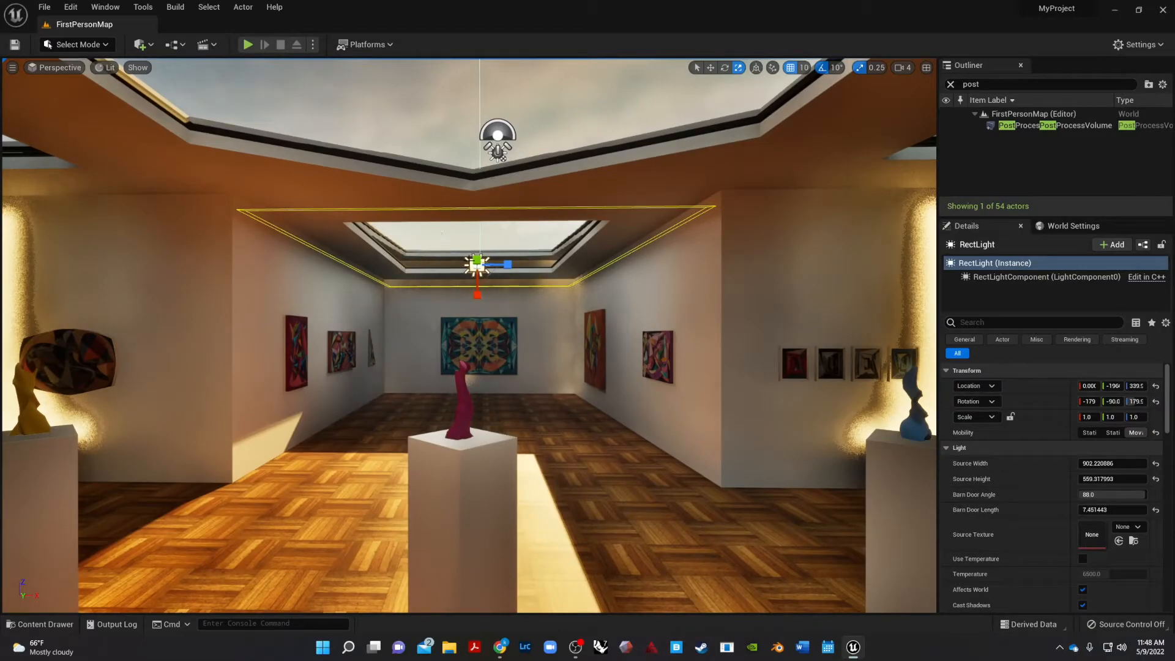
- Duplicate the Rect Light in the top view and move the copy along Y into the opposite room, to about Y -500
{"action": "scroll", "coordinate": [494, 264], "scroll_direction": "up", "scroll_amount": 8}
{"action": "right_click_drag", "start_coordinate": [493, 264], "coordinate": [493, 408]}
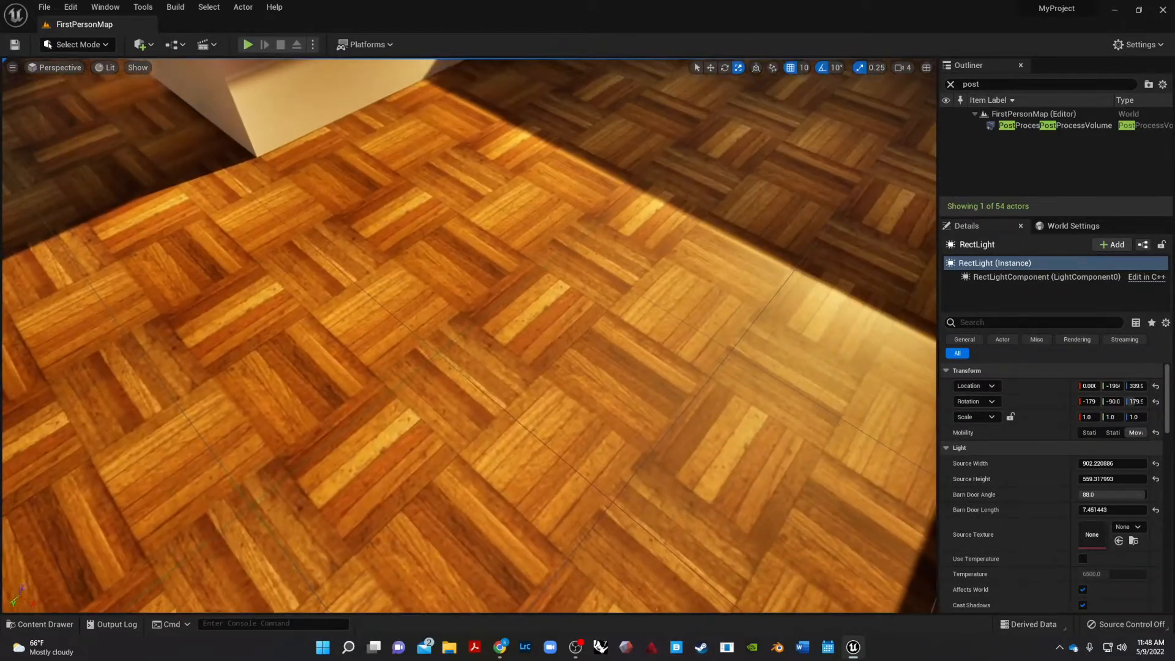
{"action": "scroll", "coordinate": [494, 408], "scroll_direction": "down", "scroll_amount": 10}
{"action": "scroll", "coordinate": [494, 408], "scroll_direction": "down", "scroll_amount": 6}
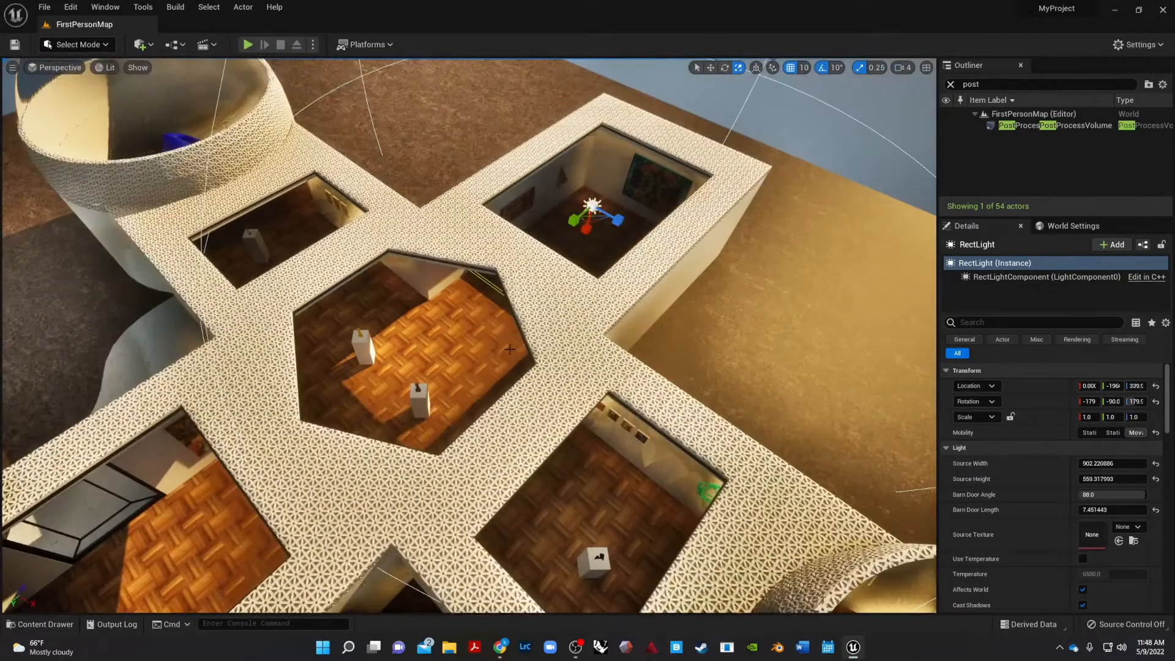
{"action": "left_click", "coordinate": [42, 69]}
{"action": "left_click", "coordinate": [66, 119]}
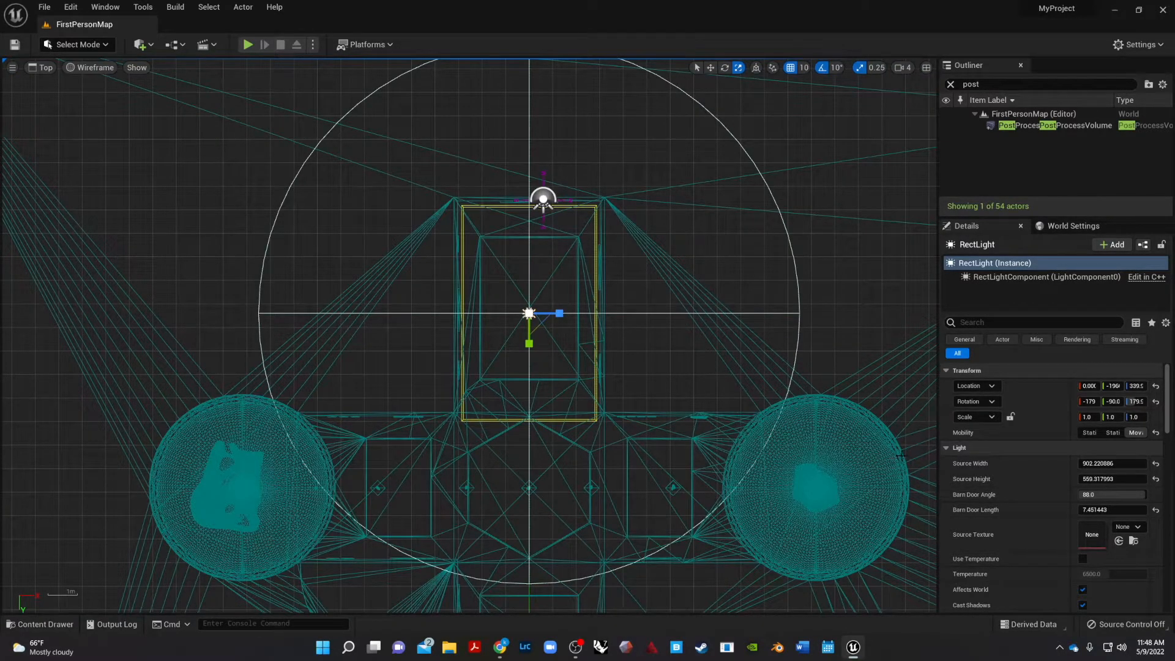
{"action": "key", "text": "ctrl+d"}
{"action": "scroll", "coordinate": [531, 345], "scroll_direction": "down", "scroll_amount": 3}
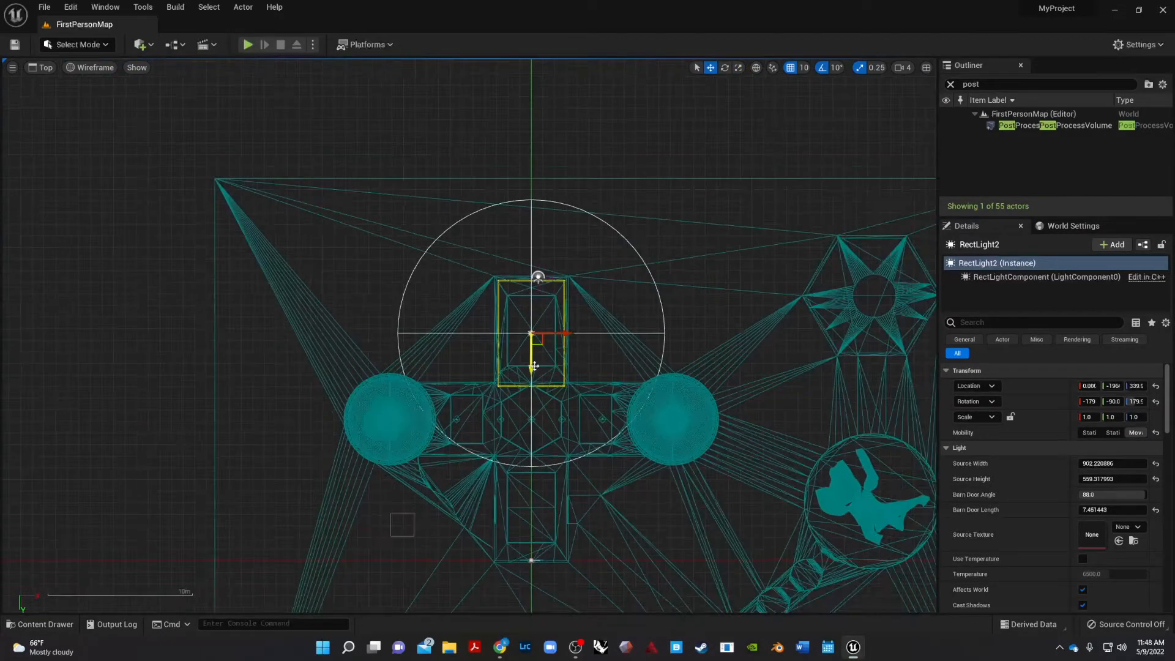
{"action": "left_click_drag", "start_coordinate": [532, 369], "coordinate": [555, 541]}
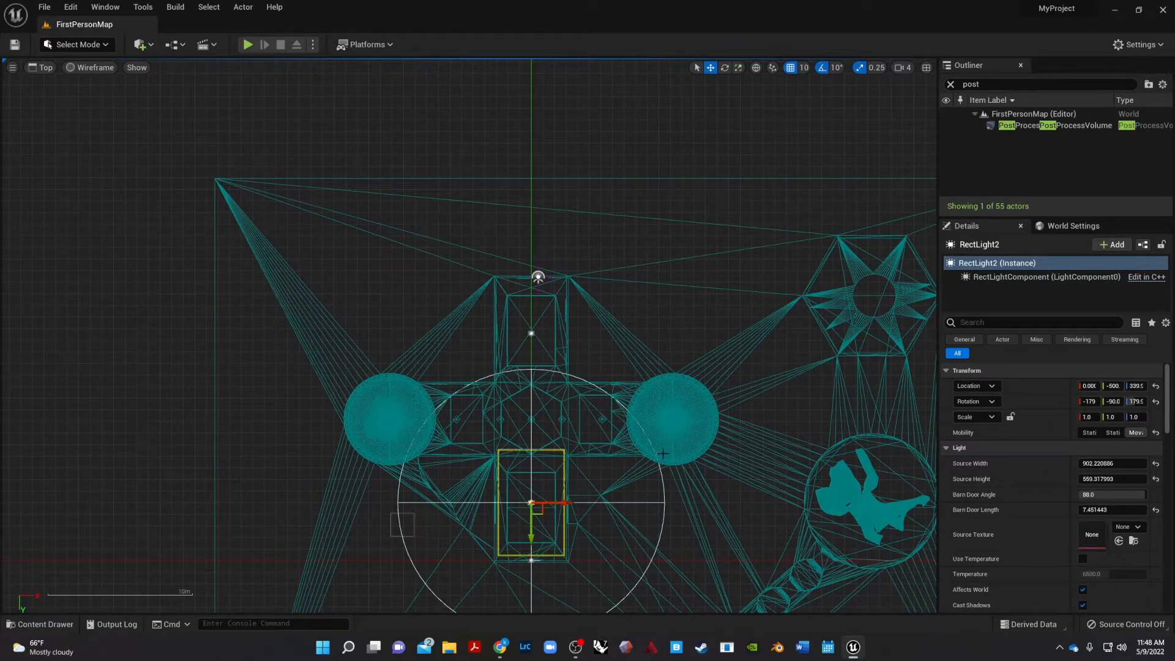
- Add another Rect Light copy over the central hall and rotate it 90 degrees to run along the side wings
{"action": "key", "text": "ctrl+v"}
{"action": "left_click_drag", "start_coordinate": [532, 368], "coordinate": [510, 454]}
{"action": "key", "text": "e"}
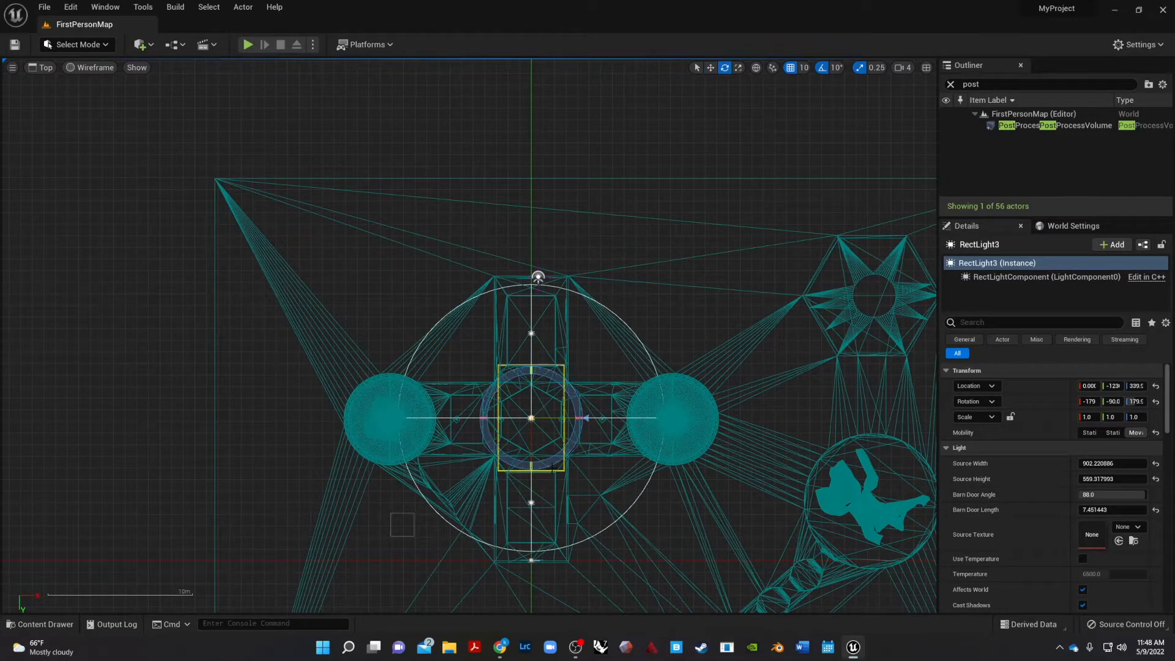
{"action": "mouse_move", "coordinate": [553, 467]}
{"action": "left_mouse_down"}
{"action": "mouse_move", "coordinate": [539, 471]}
{"action": "mouse_move", "coordinate": [549, 466]}
{"action": "left_mouse_up"}
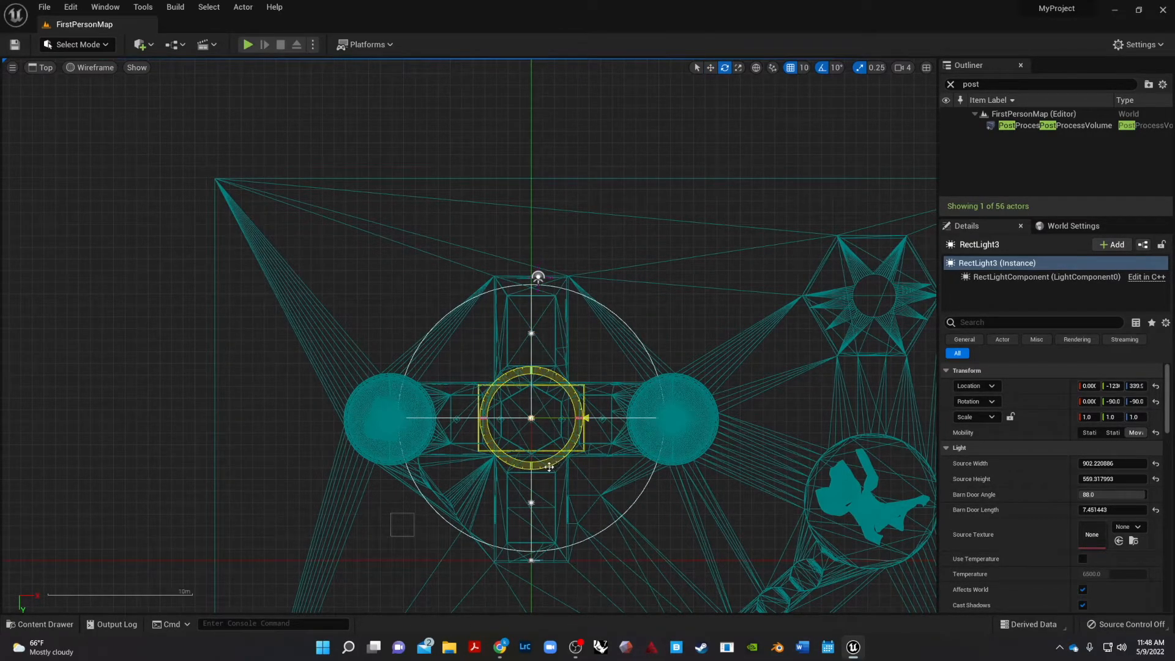
- Move the rotated Rect Light over the negative-X wing and set its Source Width to about 1477.5
{"action": "key", "text": "r"}
{"action": "key", "text": "w"}
{"action": "left_click_drag", "start_coordinate": [564, 419], "coordinate": [475, 427]}
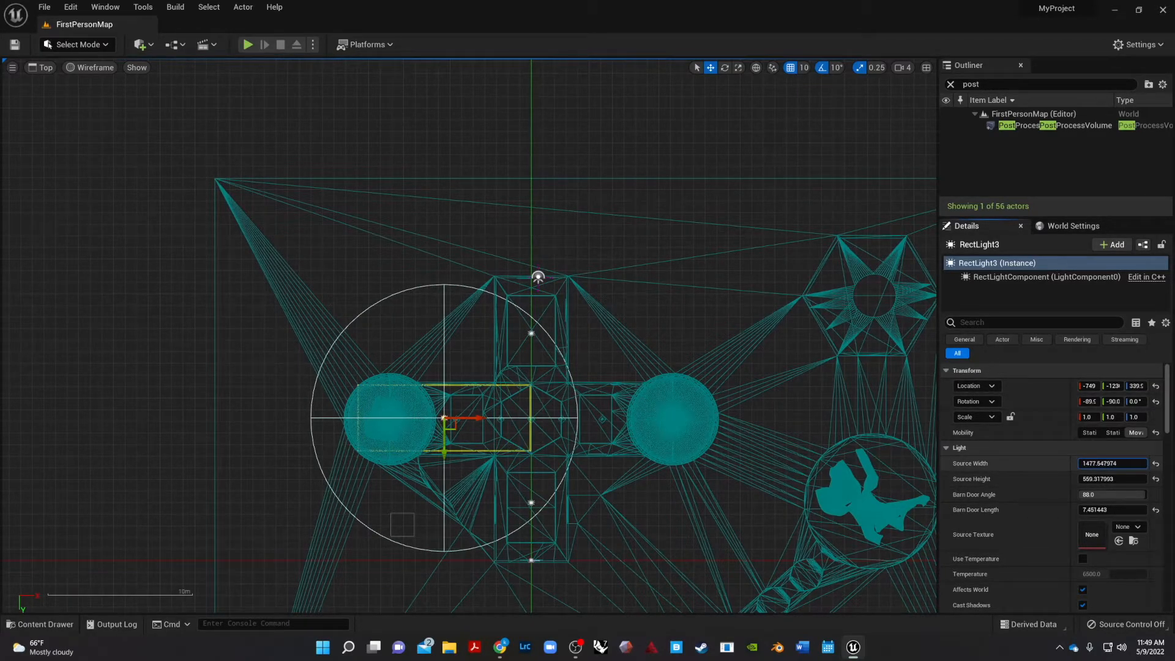
{"action": "left_click_drag", "start_coordinate": [484, 418], "coordinate": [486, 418]}
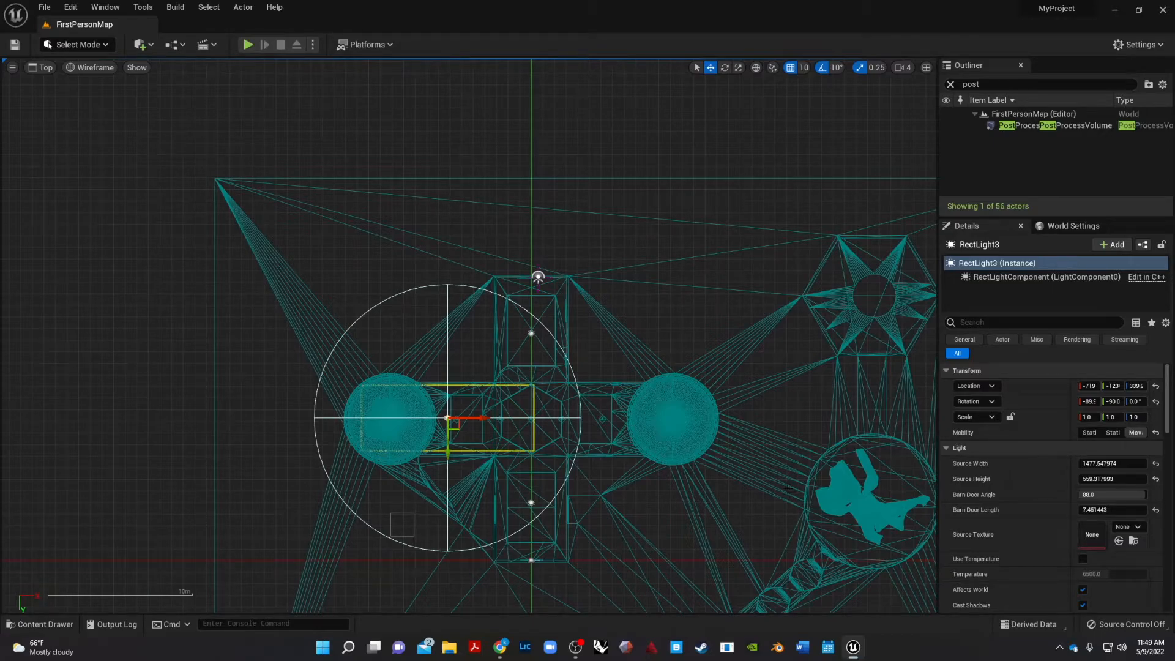
- Duplicate the wide Rect Light over the opposite wing at X 680, and shift the original to about X -699
{"action": "left_click_drag", "start_coordinate": [480, 420], "coordinate": [651, 449]}
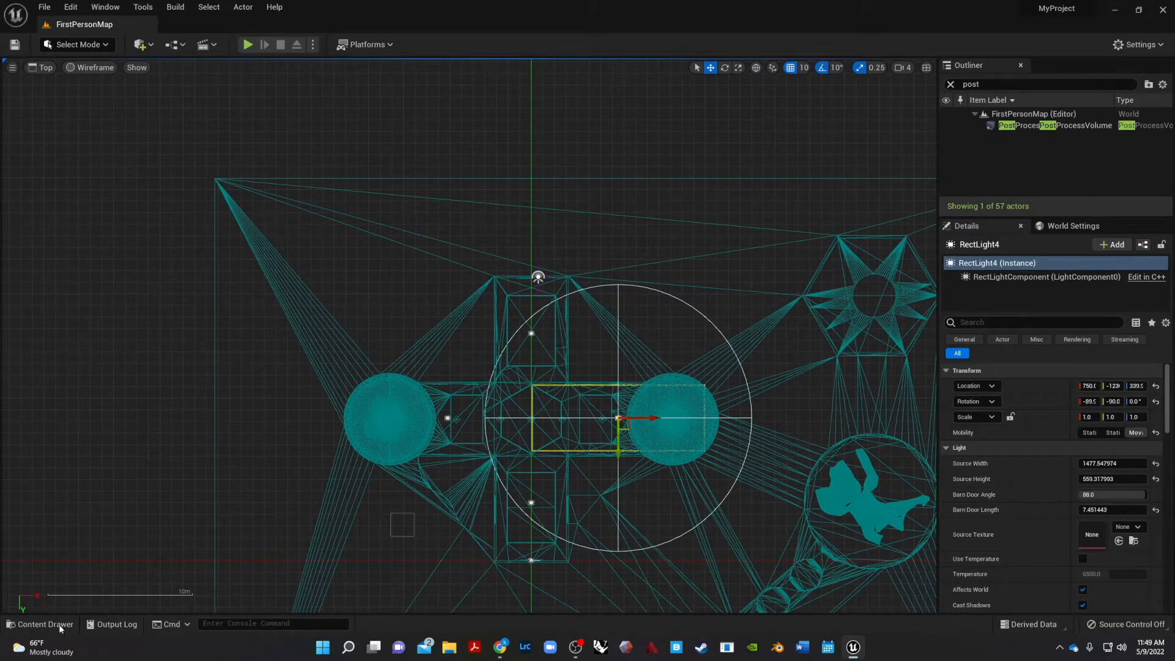
{"action": "left_click_drag", "start_coordinate": [656, 420], "coordinate": [648, 420]}
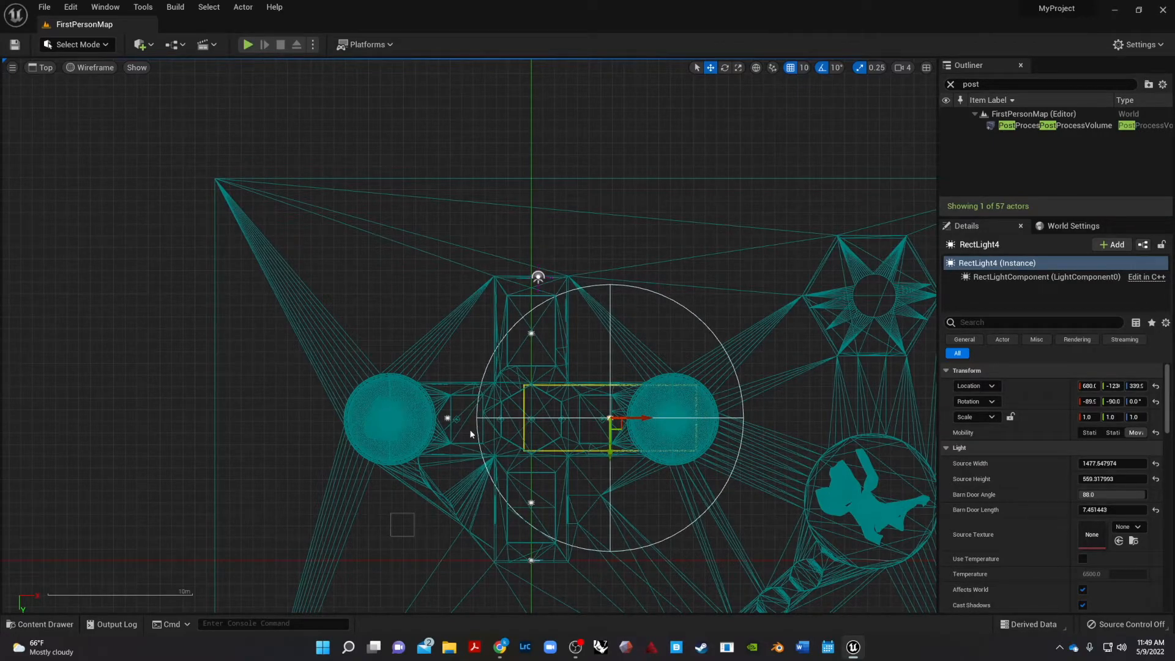
{"action": "left_click", "coordinate": [447, 419]}
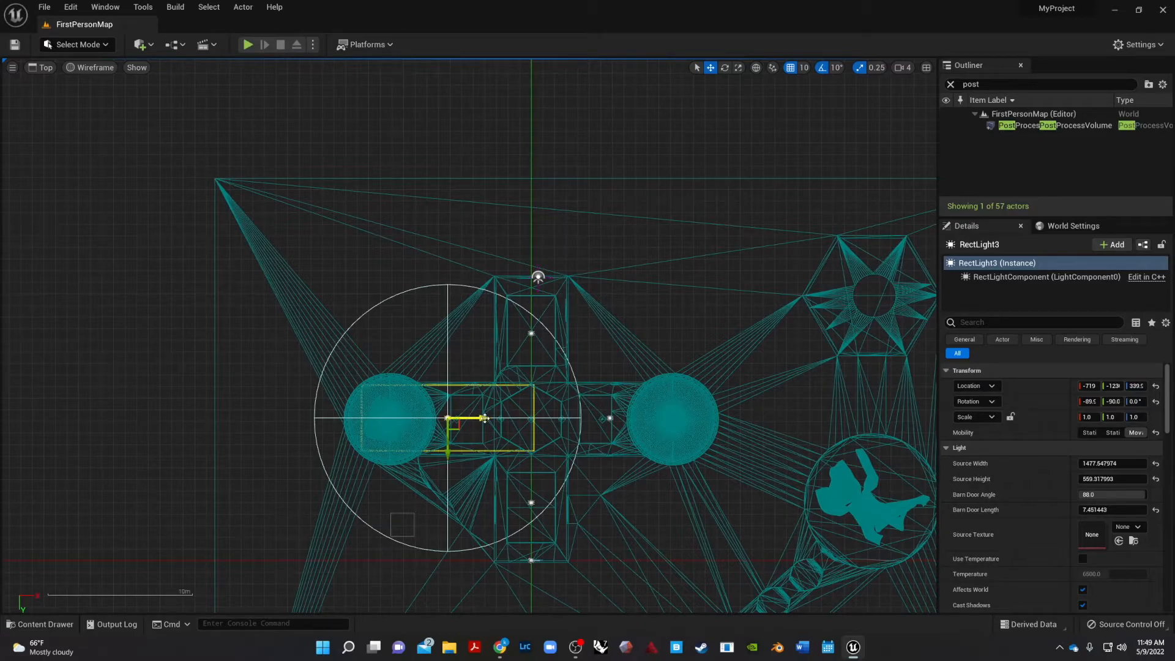
{"action": "left_click_drag", "start_coordinate": [448, 419], "coordinate": [450, 419]}
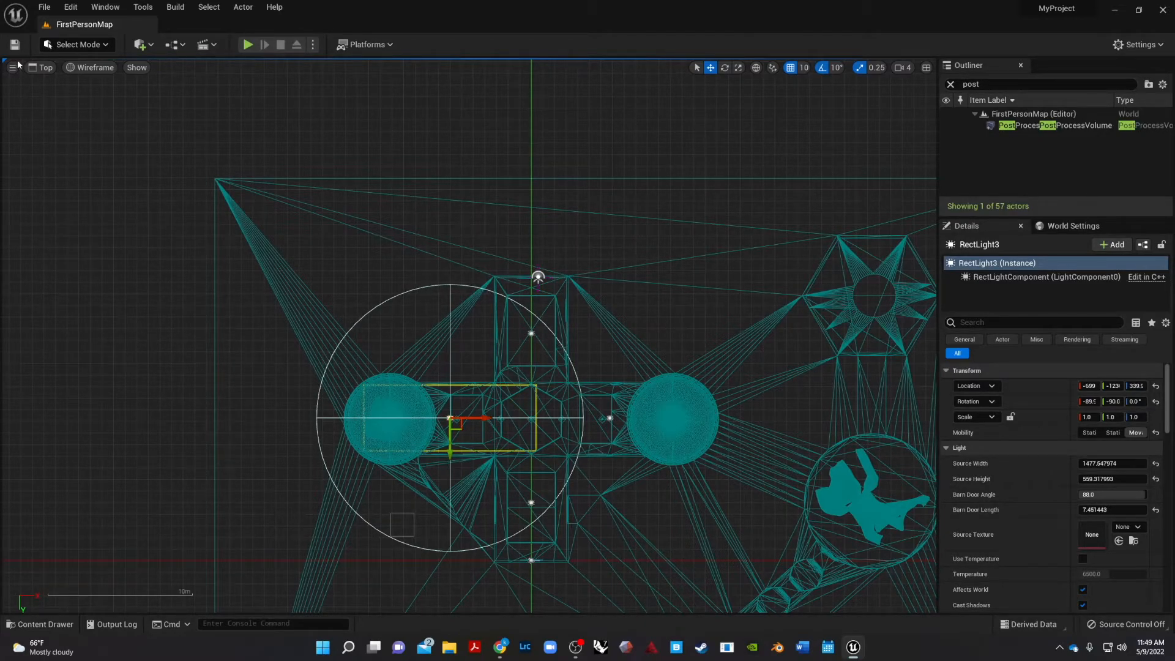
- Return to the perspective view and check the new lighting in the room with the glass doors
{"action": "left_click", "coordinate": [41, 68]}
{"action": "left_click", "coordinate": [71, 85]}
{"action": "mouse_move", "coordinate": [580, 158]}
{"action": "right_mouse_down"}
{"action": "mouse_move", "coordinate": [638, 137]}
{"action": "mouse_move", "coordinate": [644, 178]}
{"action": "mouse_move", "coordinate": [667, 208]}
{"action": "mouse_move", "coordinate": [704, 220]}
{"action": "mouse_move", "coordinate": [753, 141]}
{"action": "mouse_move", "coordinate": [668, 177]}
{"action": "mouse_move", "coordinate": [692, 132]}
{"action": "mouse_move", "coordinate": [928, 146]}
{"action": "mouse_move", "coordinate": [936, 164]}
{"action": "mouse_move", "coordinate": [900, 189]}
{"action": "mouse_move", "coordinate": [740, 199]}
{"action": "mouse_move", "coordinate": [631, 147]}
{"action": "mouse_move", "coordinate": [594, 166]}
{"action": "mouse_move", "coordinate": [590, 196]}
{"action": "mouse_move", "coordinate": [618, 147]}
{"action": "mouse_move", "coordinate": [655, 137]}
{"action": "right_mouse_up"}
{"action": "key", "text": "w"}
{"action": "key", "text": "s"}
{"action": "key", "text": "w"}
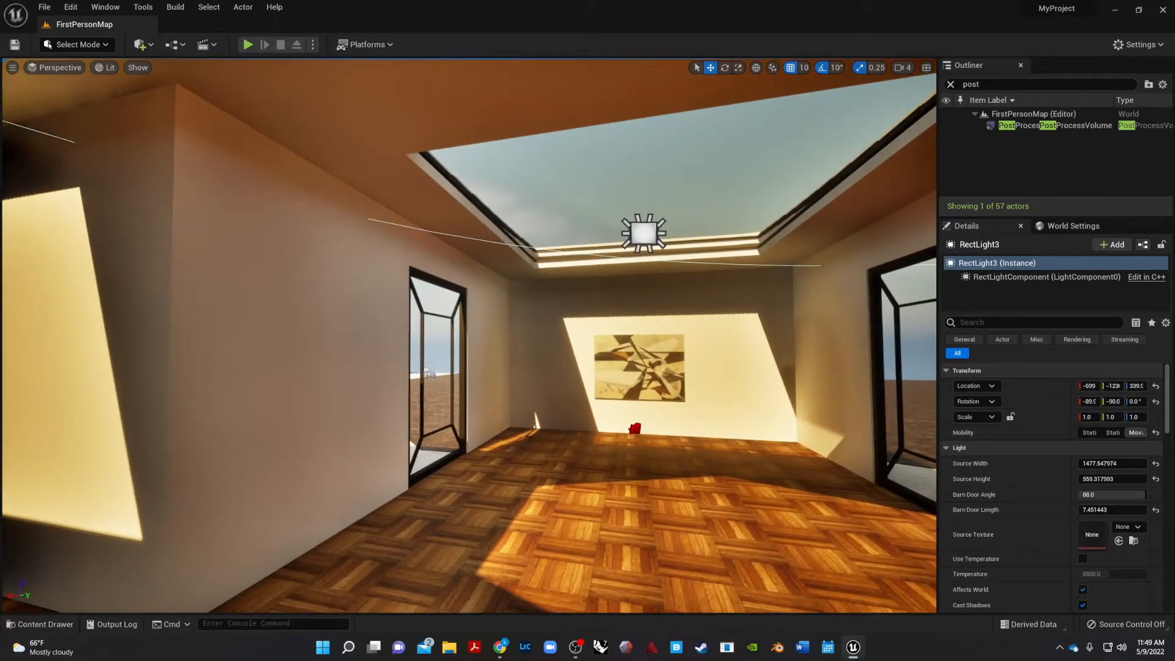
- Set the Intensity of the SunSky actor's DirectionalLight to 2000 lux and check the sculpture wing
{"action": "left_click", "coordinate": [1013, 129]}
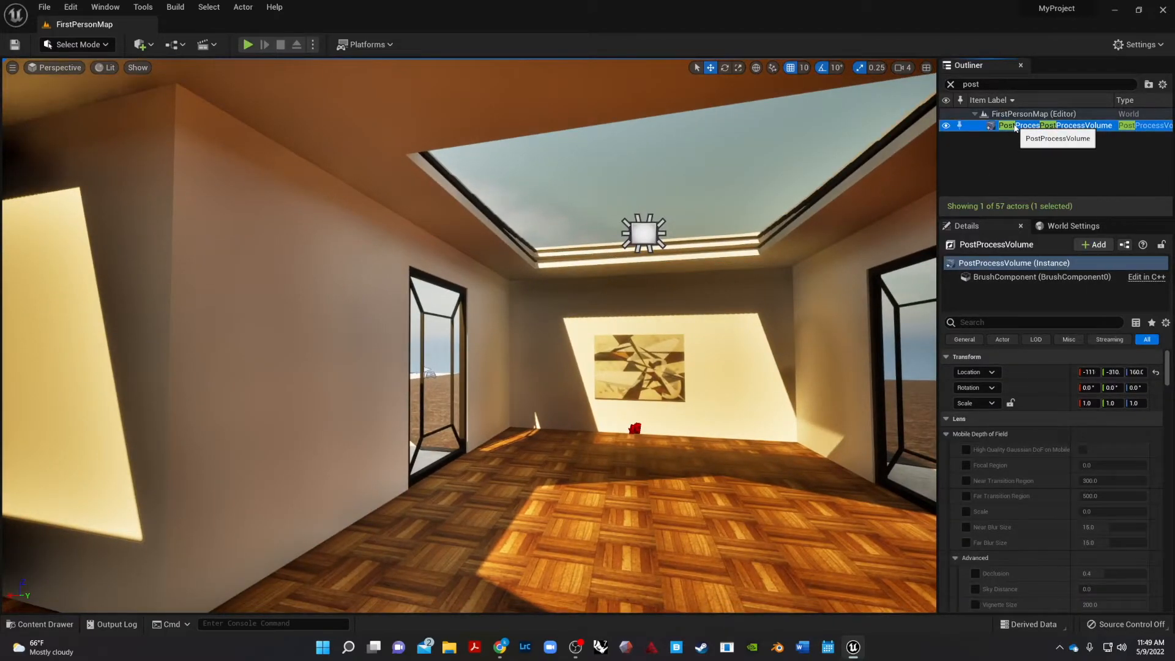
{"action": "left_click", "coordinate": [979, 85]}
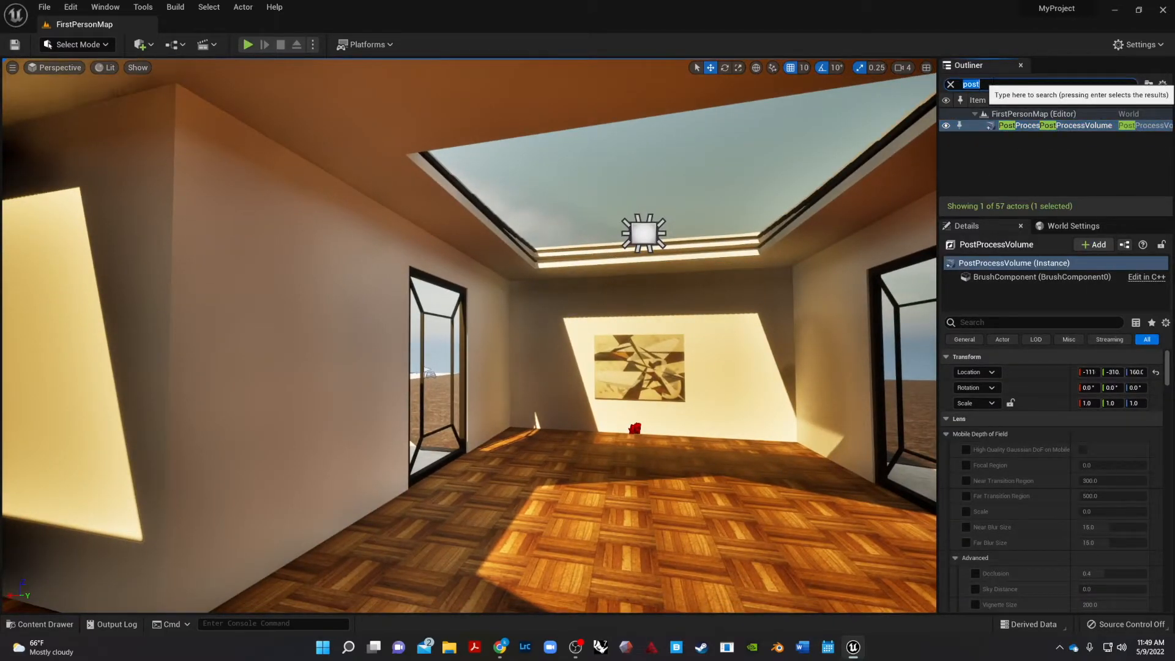
{"action": "type", "text": "sun"}
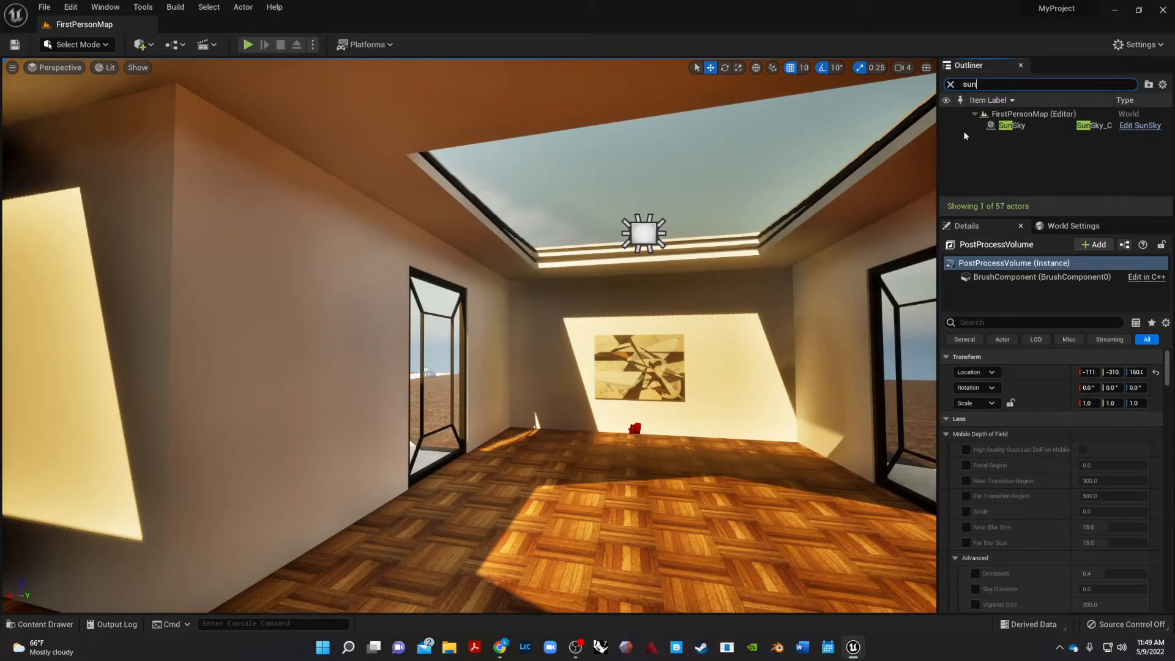
{"action": "left_click", "coordinate": [1029, 125]}
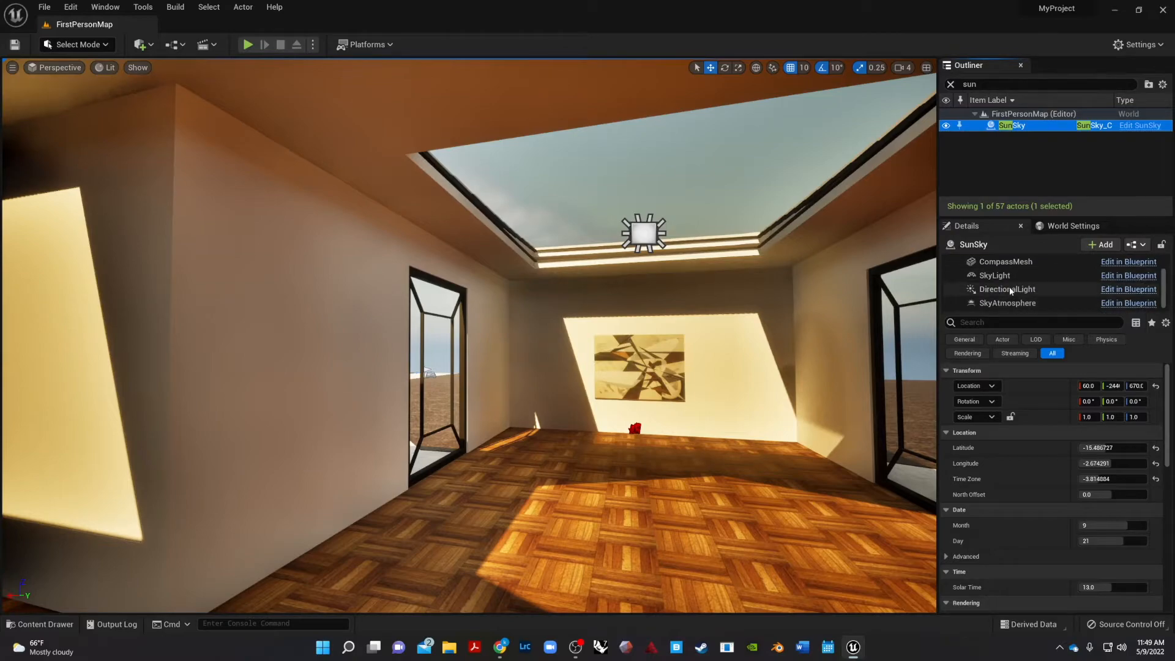
{"action": "left_click", "coordinate": [1011, 290]}
{"action": "left_click", "coordinate": [1097, 571]}
{"action": "type", "text": "200"}
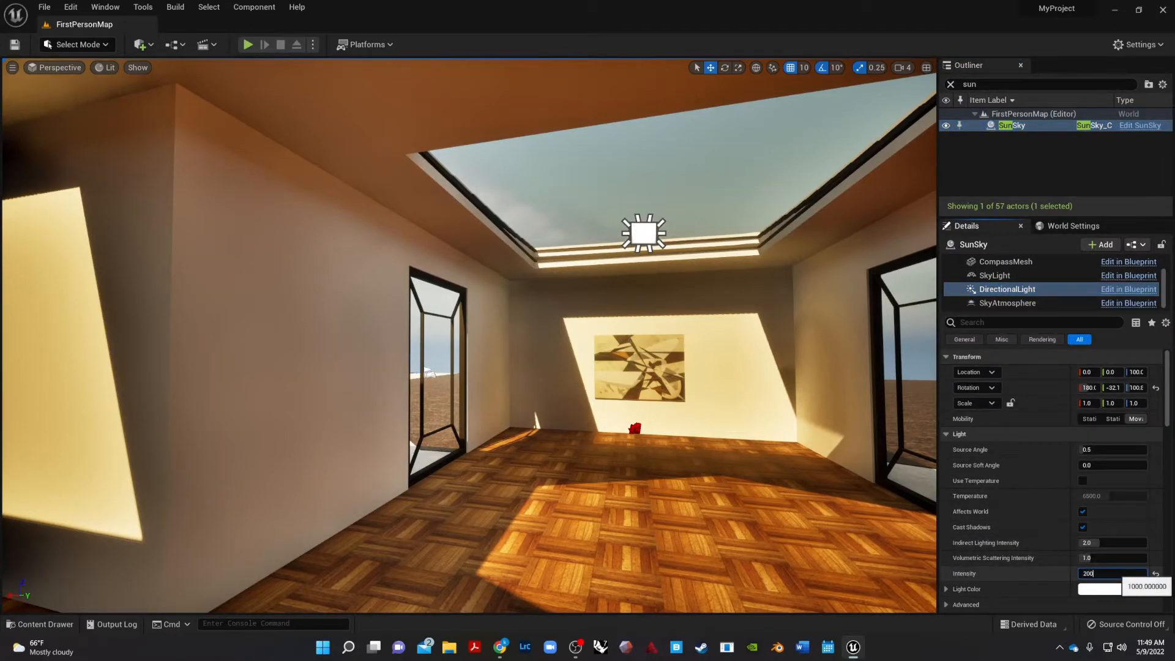
{"action": "type", "text": "0.0 lux"}
{"action": "key", "text": "Return"}
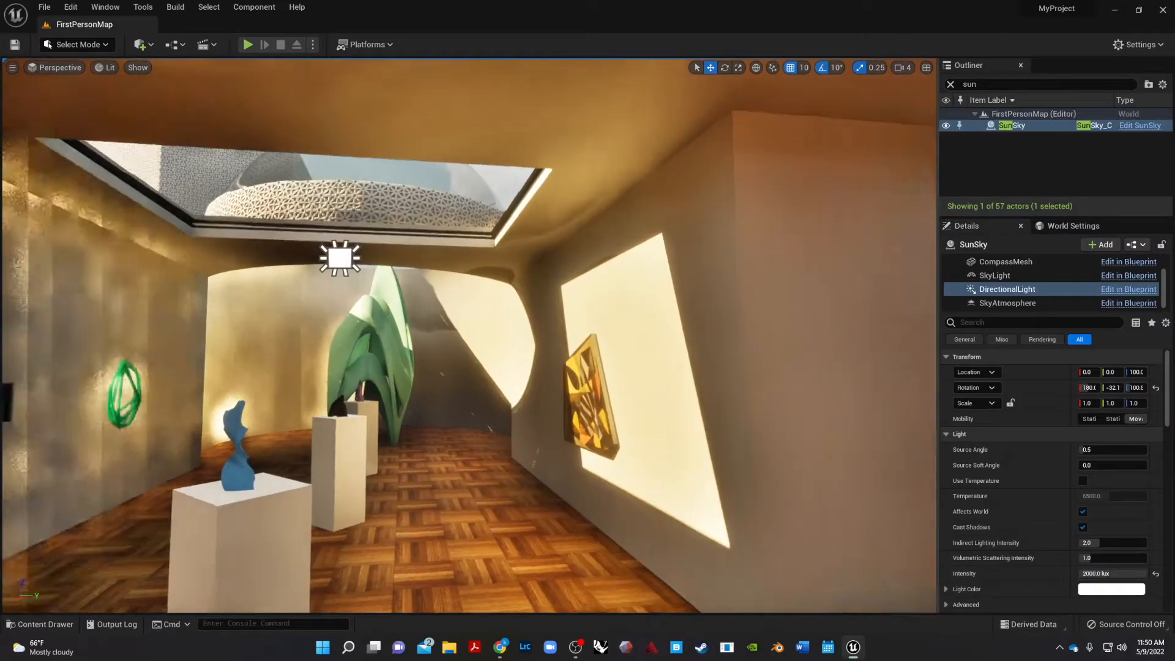
{"action": "mouse_move", "coordinate": [551, 331]}
{"action": "right_mouse_down"}
{"action": "mouse_move", "coordinate": [446, 349]}
{"action": "mouse_move", "coordinate": [330, 333]}
{"action": "mouse_move", "coordinate": [36, 336]}
{"action": "right_mouse_up"}
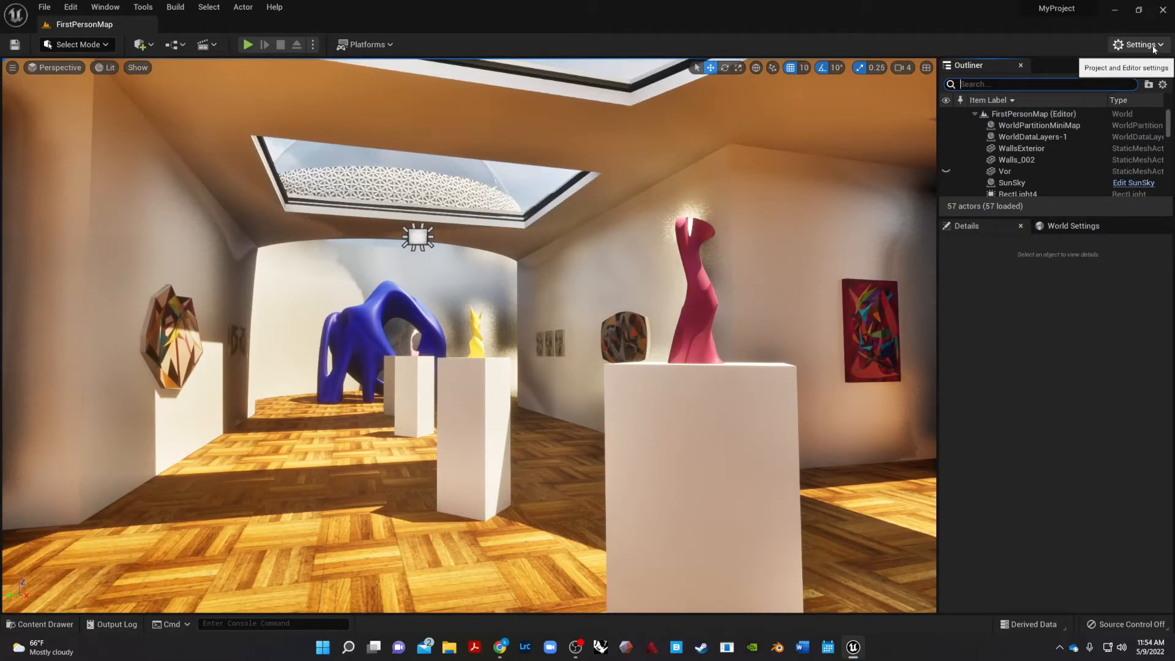
- Raise the SunSky SkyLight's Intensity to about 1.82 and set its Indirect Lighting Intensity to 1
{"action": "type", "text": "su"}
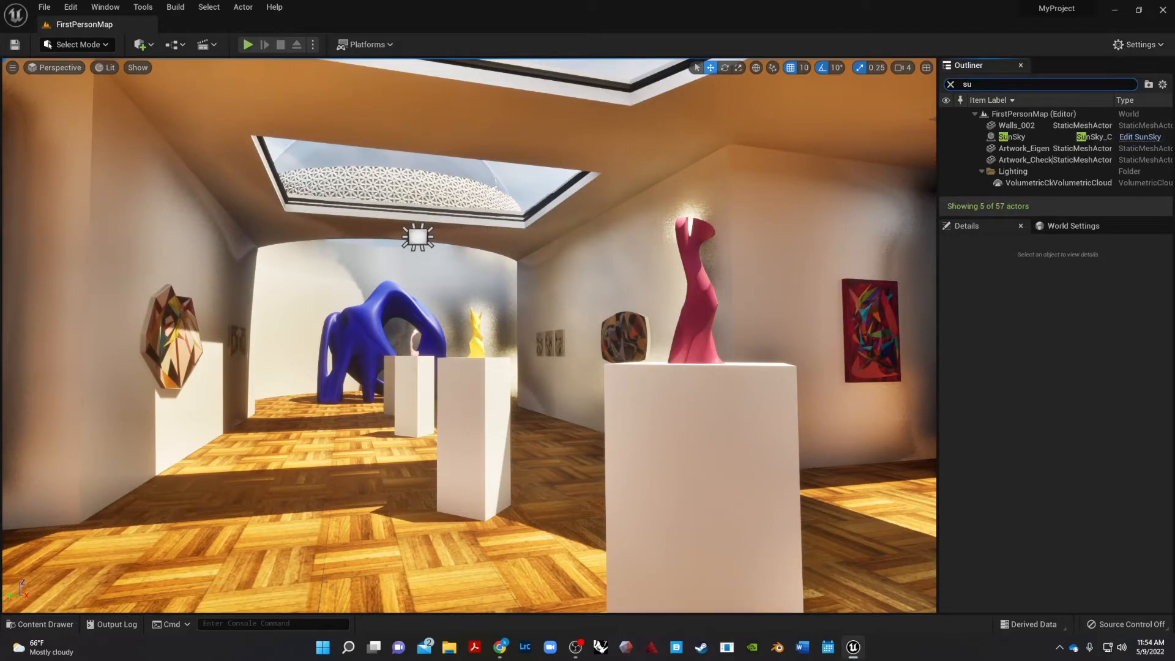
{"action": "left_click", "coordinate": [1034, 137]}
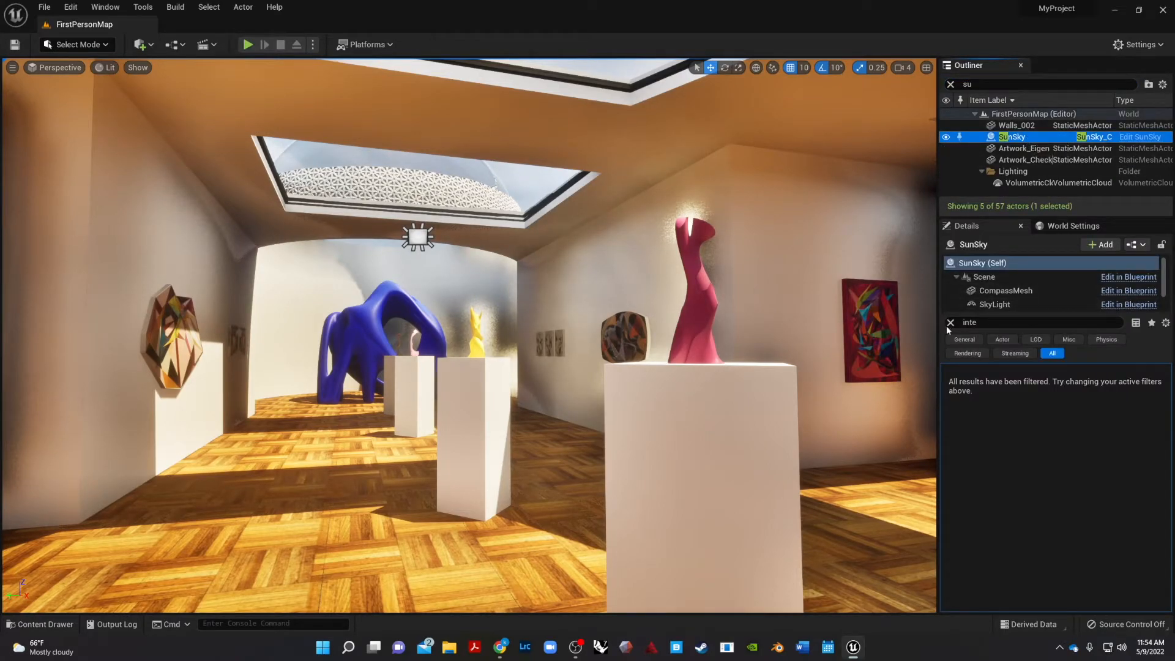
{"action": "left_click", "coordinate": [993, 305]}
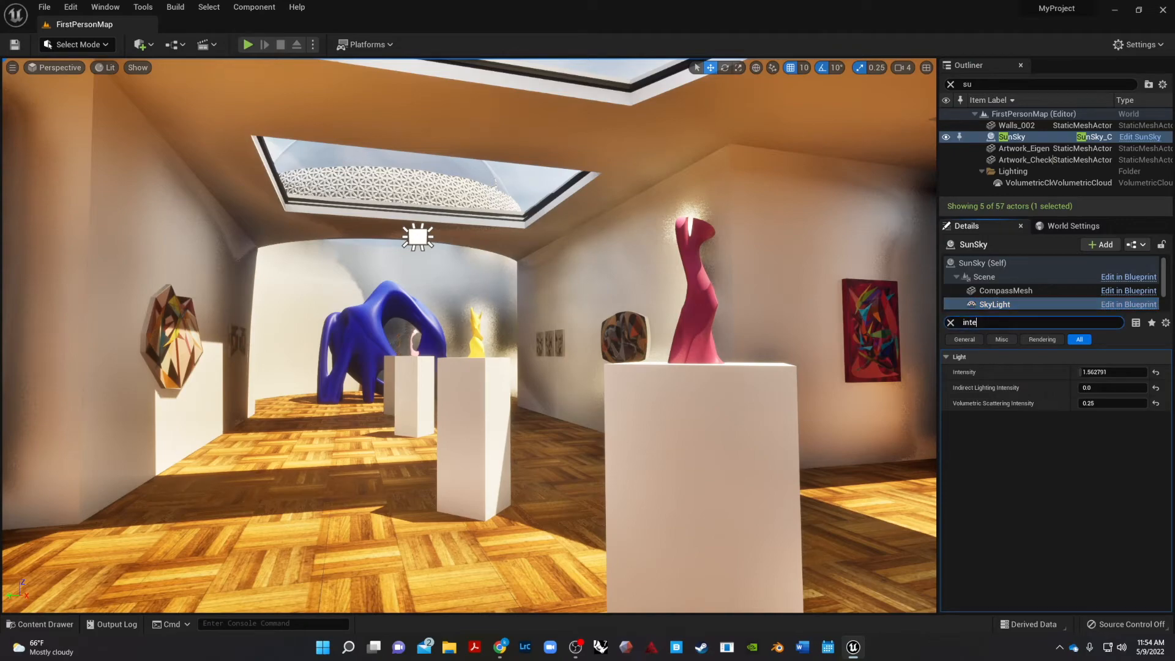
{"action": "mouse_move", "coordinate": [1102, 373]}
{"action": "left_mouse_down"}
{"action": "mouse_move", "coordinate": [1133, 372]}
{"action": "mouse_move", "coordinate": [1097, 376]}
{"action": "left_mouse_up"}
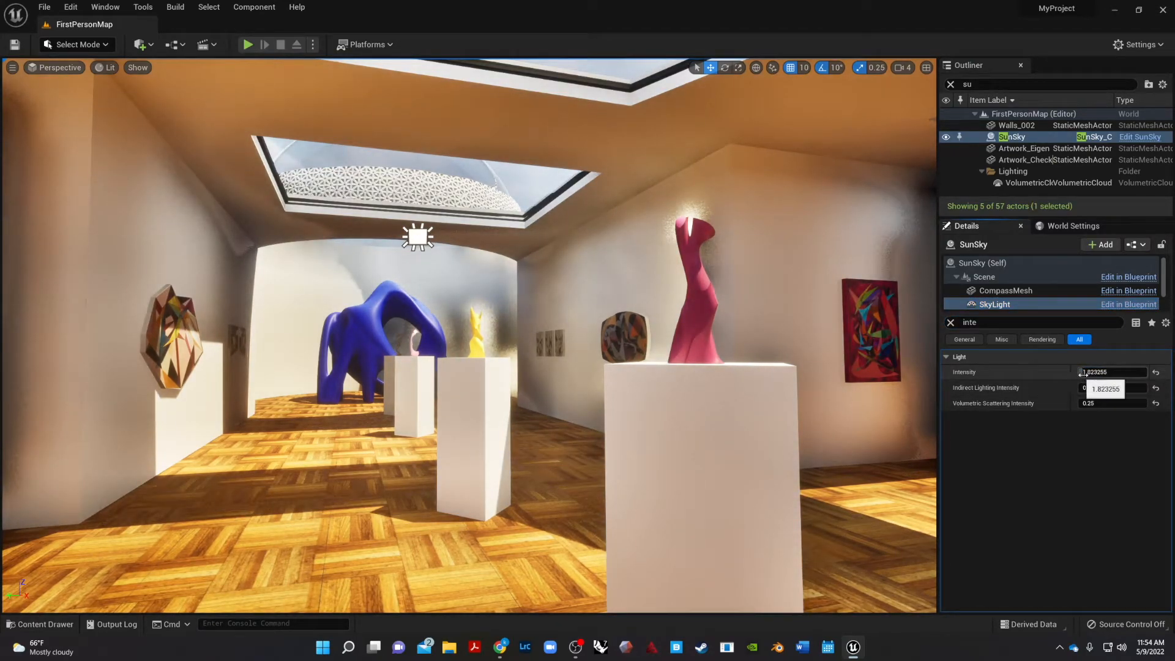
{"action": "left_click_drag", "start_coordinate": [1088, 388], "coordinate": [1088, 389]}
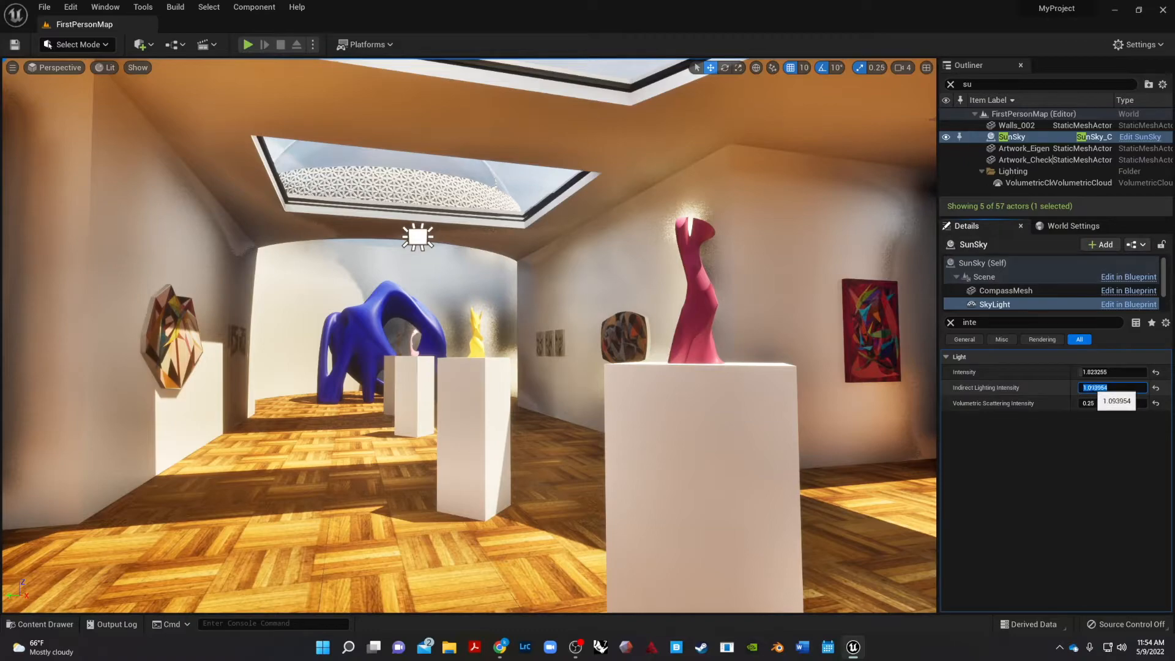
{"action": "type", "text": "1"}
{"action": "key", "text": "Return"}
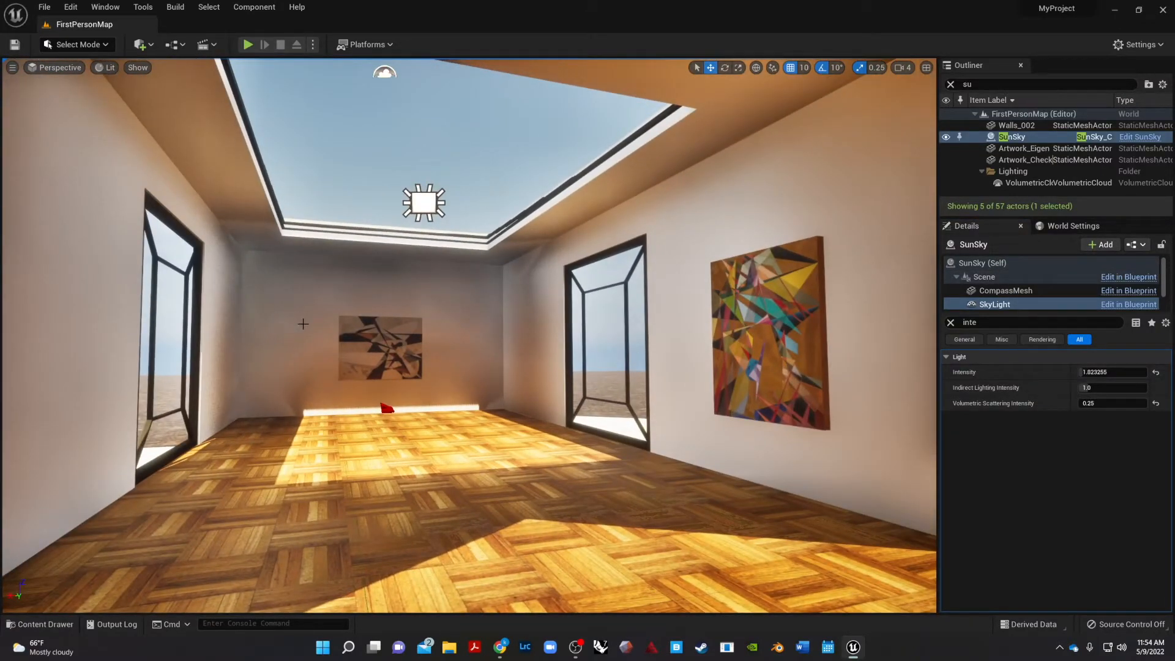
- Examine the lighting in the room with the glass doors, focusing on its ceiling Rect Light and the end-wall painting
{"action": "mouse_move", "coordinate": [303, 323]}
{"action": "right_mouse_down"}
{"action": "mouse_move", "coordinate": [488, 412]}
{"action": "mouse_move", "coordinate": [875, 546]}
{"action": "mouse_move", "coordinate": [837, 557]}
{"action": "mouse_move", "coordinate": [876, 569]}
{"action": "right_mouse_up"}
{"action": "mouse_move", "coordinate": [563, 464]}
{"action": "right_mouse_down"}
{"action": "mouse_move", "coordinate": [710, 475]}
{"action": "mouse_move", "coordinate": [662, 462]}
{"action": "right_mouse_up"}
{"action": "right_click_drag", "start_coordinate": [803, 399], "coordinate": [592, 294]}
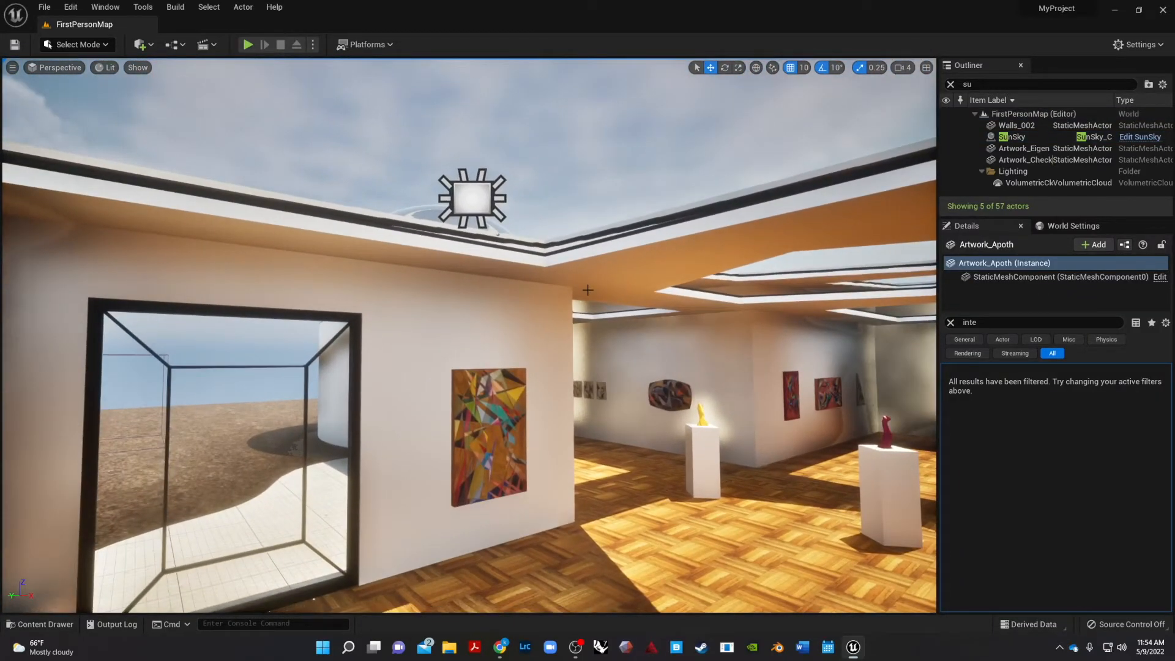
{"action": "left_click", "coordinate": [472, 197]}
{"action": "key", "text": "f"}
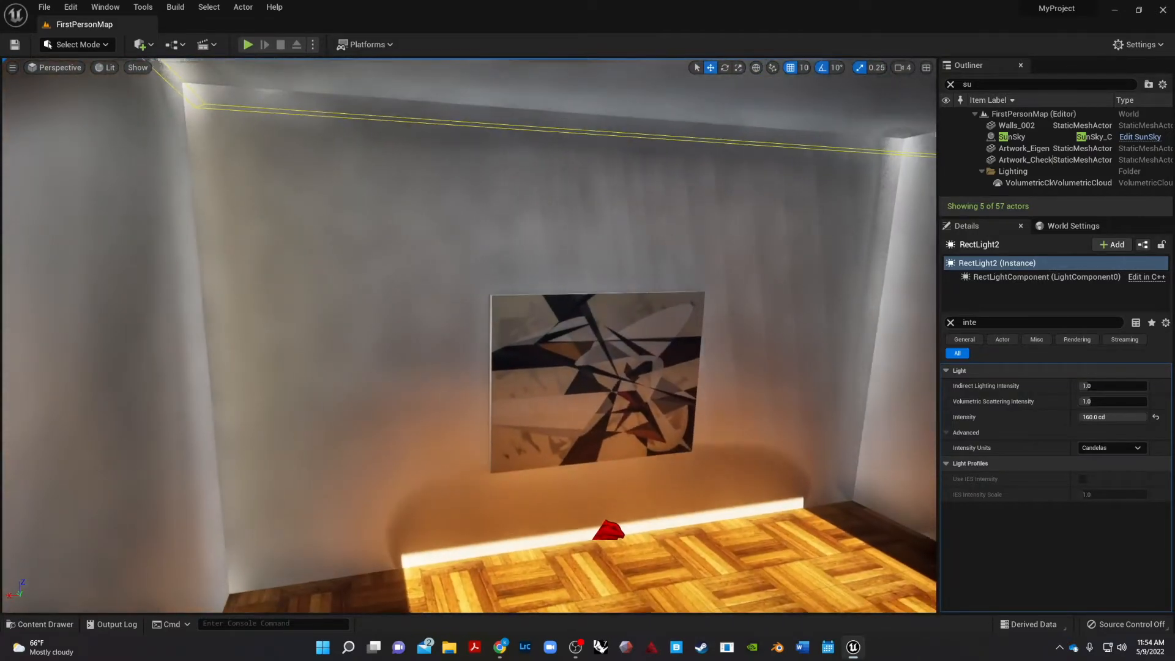
{"action": "right_click_drag", "start_coordinate": [728, 398], "coordinate": [727, 381]}
{"action": "scroll", "coordinate": [754, 270], "scroll_direction": "down", "scroll_amount": 5}
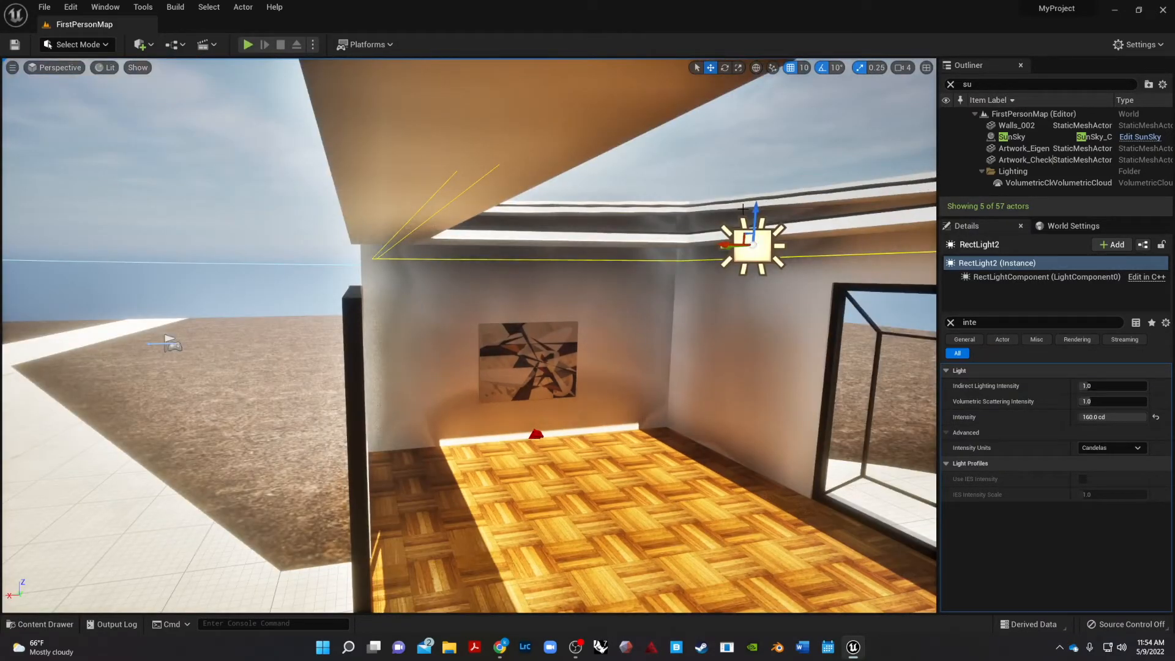
{"action": "left_click_drag", "start_coordinate": [755, 214], "coordinate": [792, 214]}
{"action": "scroll", "coordinate": [759, 372], "scroll_direction": "up", "scroll_amount": 5}
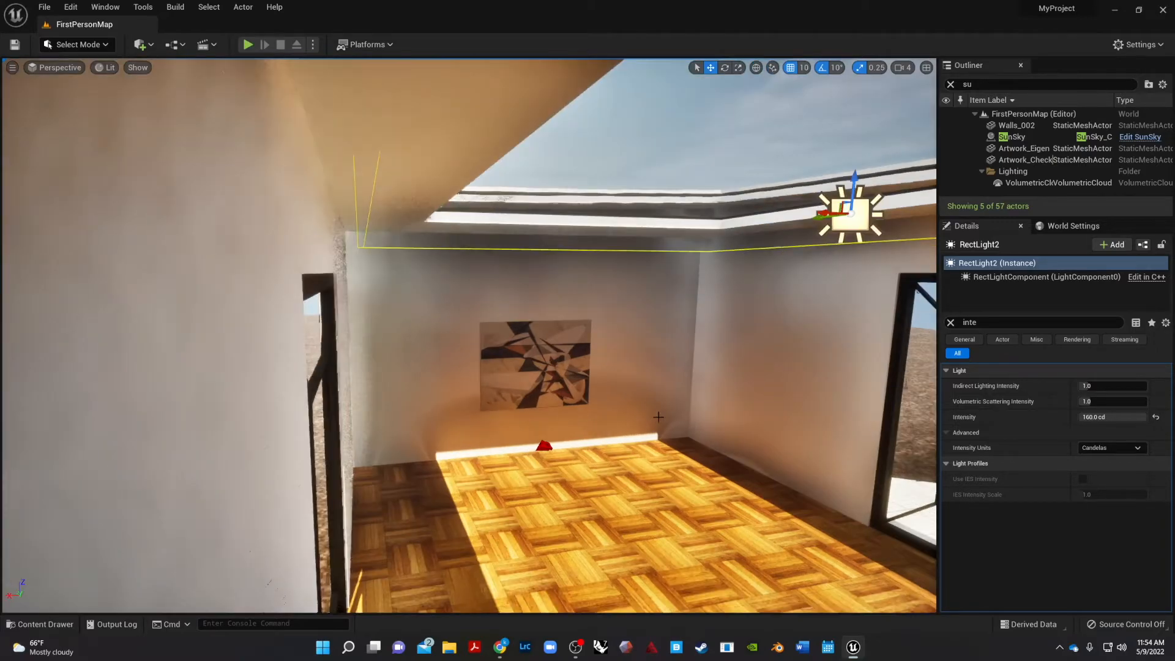
{"action": "right_click_drag", "start_coordinate": [759, 372], "coordinate": [807, 366]}
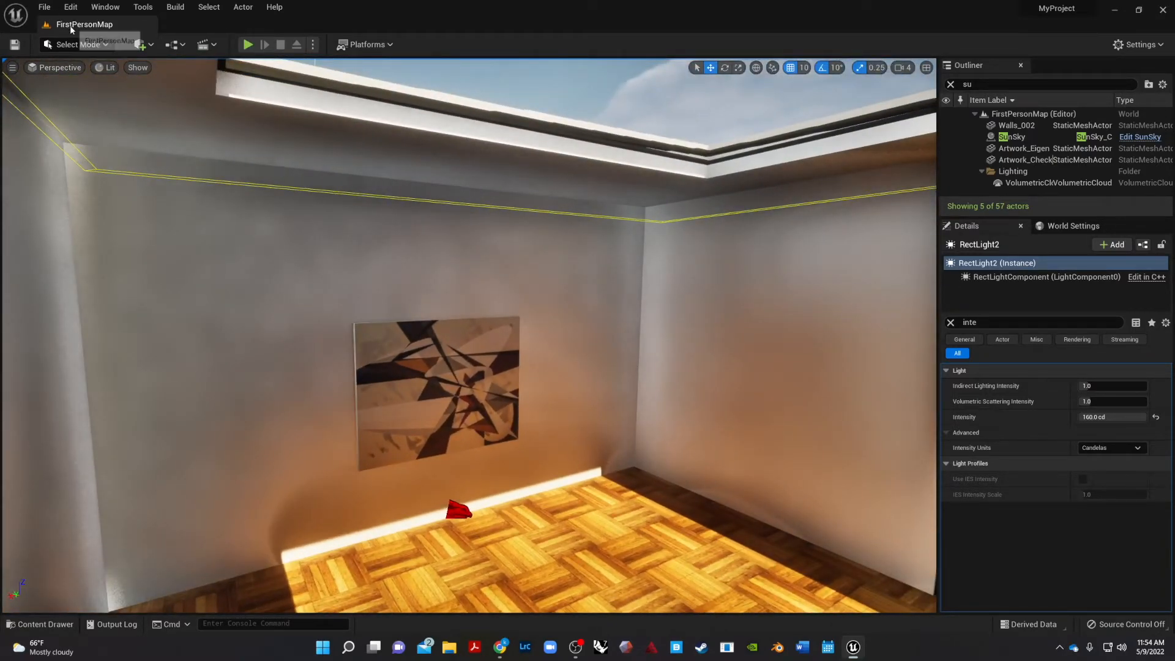
- Add a Spot Light near the end-wall painting in the room with the glass doors
{"action": "left_click", "coordinate": [106, 68]}
{"action": "left_click", "coordinate": [138, 68]}
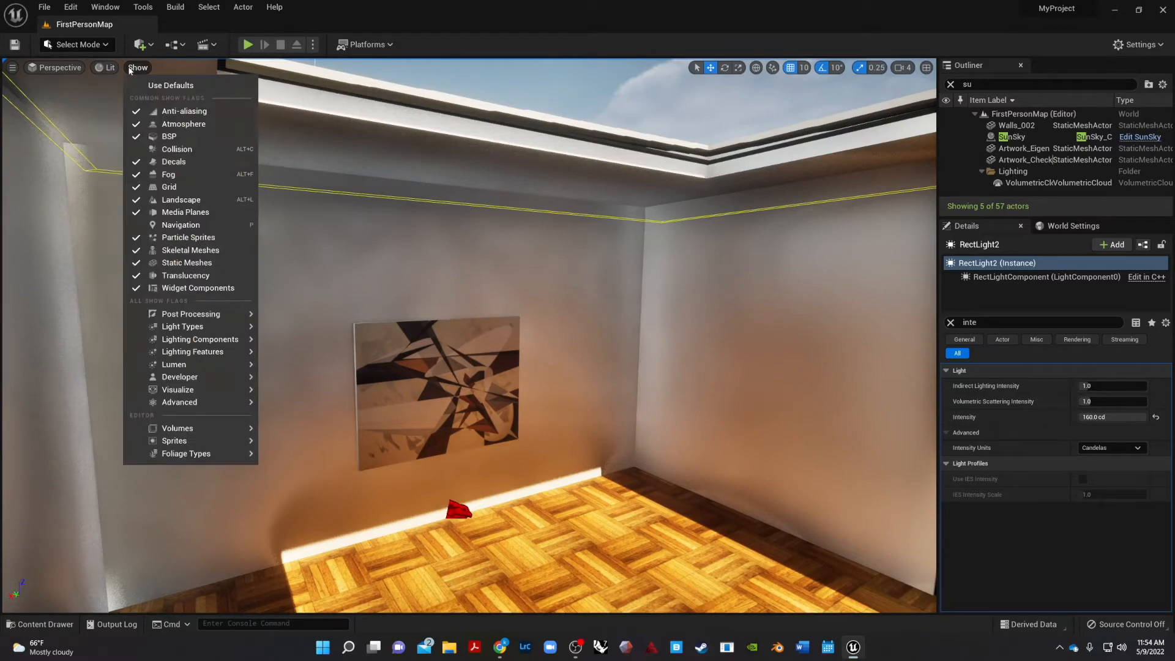
{"action": "left_click", "coordinate": [143, 69]}
{"action": "left_click", "coordinate": [143, 45]}
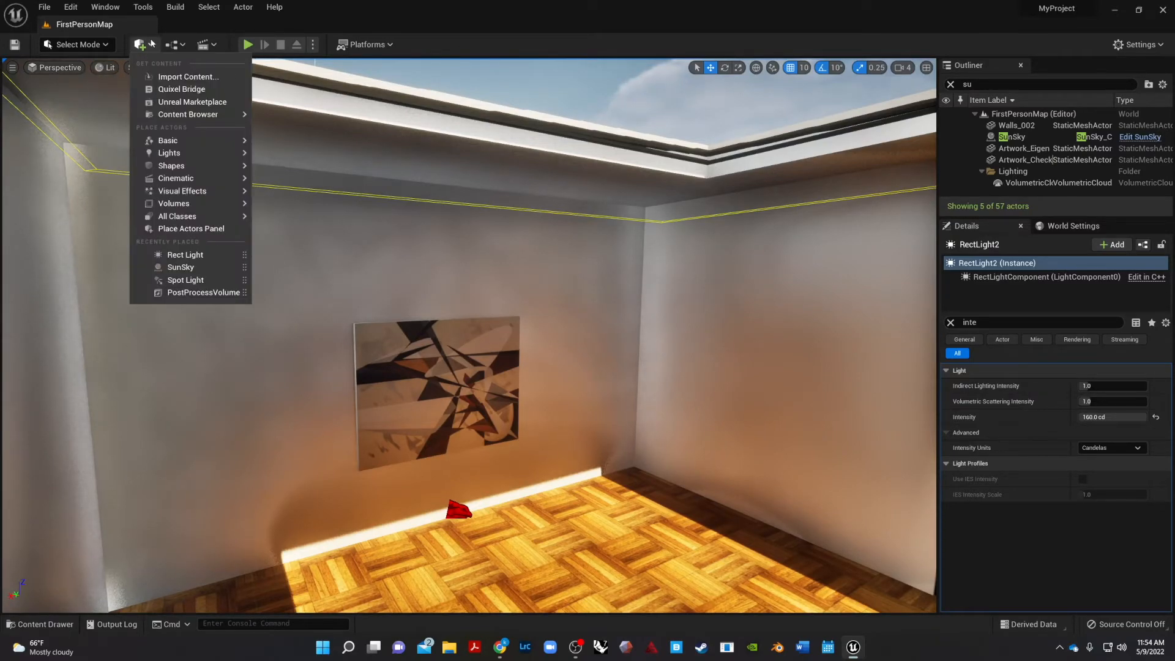
{"action": "mouse_move", "coordinate": [169, 153]}
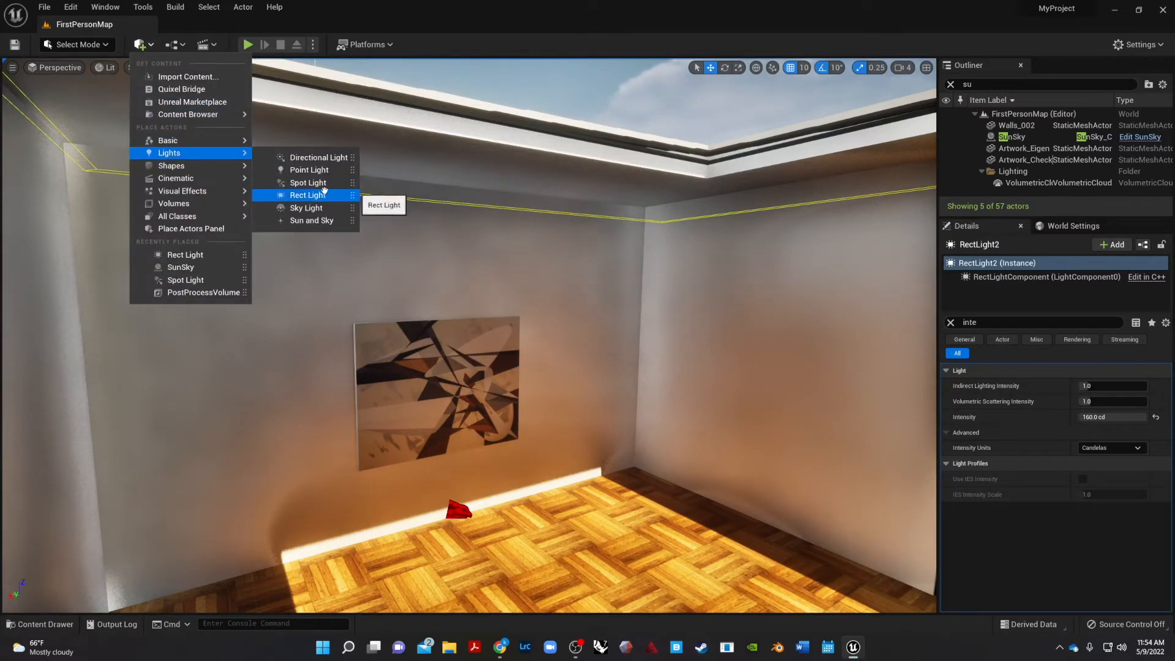
{"action": "mouse_move", "coordinate": [333, 184]}
{"action": "left_mouse_down"}
{"action": "mouse_move", "coordinate": [488, 262]}
{"action": "mouse_move", "coordinate": [430, 284]}
{"action": "left_mouse_up"}
{"action": "scroll", "coordinate": [430, 286], "scroll_direction": "up", "scroll_amount": 5}
{"action": "scroll", "coordinate": [430, 286], "scroll_direction": "down", "scroll_amount": 5}
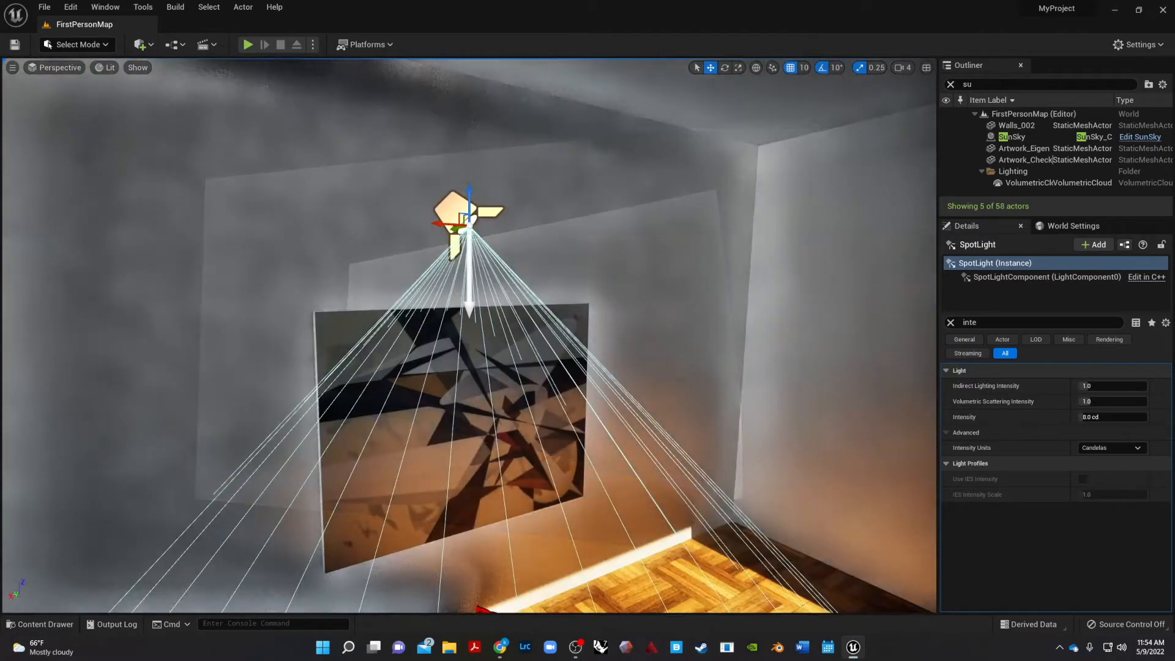
- View the new Spot Light side-on and move it along Y closer to the wall above the painting
{"action": "right_click_drag", "start_coordinate": [430, 286], "coordinate": [435, 285]}
{"action": "scroll", "coordinate": [436, 286], "scroll_direction": "down", "scroll_amount": 5}
{"action": "scroll", "coordinate": [462, 293], "scroll_direction": "up", "scroll_amount": 5}
{"action": "scroll", "coordinate": [463, 293], "scroll_direction": "down", "scroll_amount": 3}
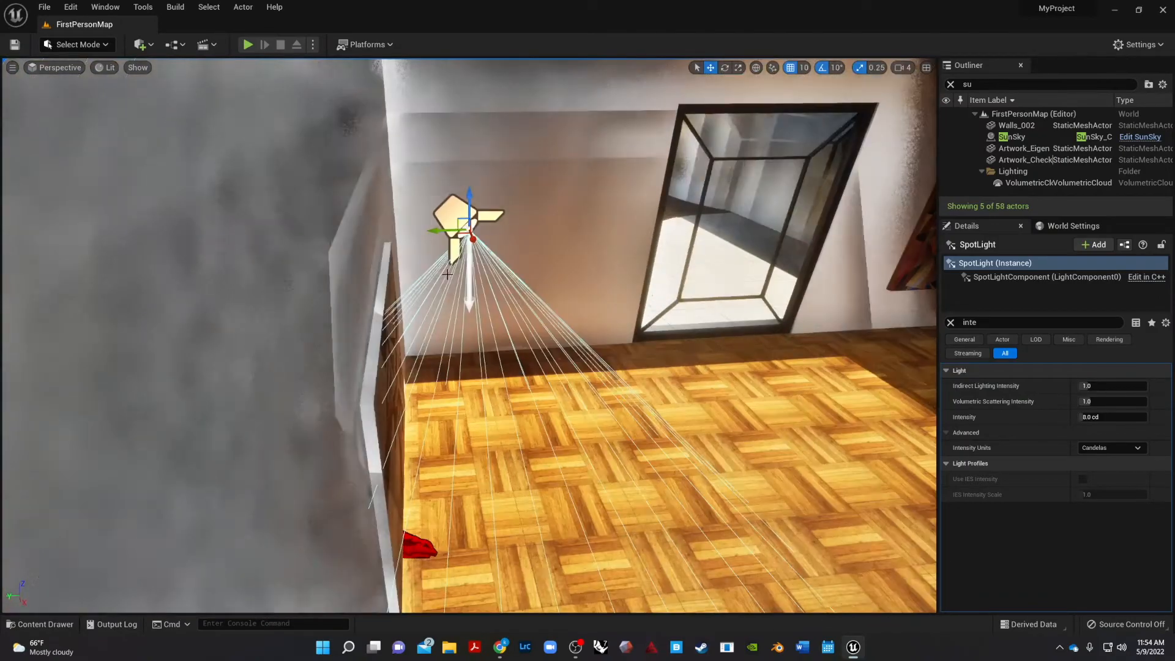
{"action": "left_click_drag", "start_coordinate": [434, 230], "coordinate": [367, 226]}
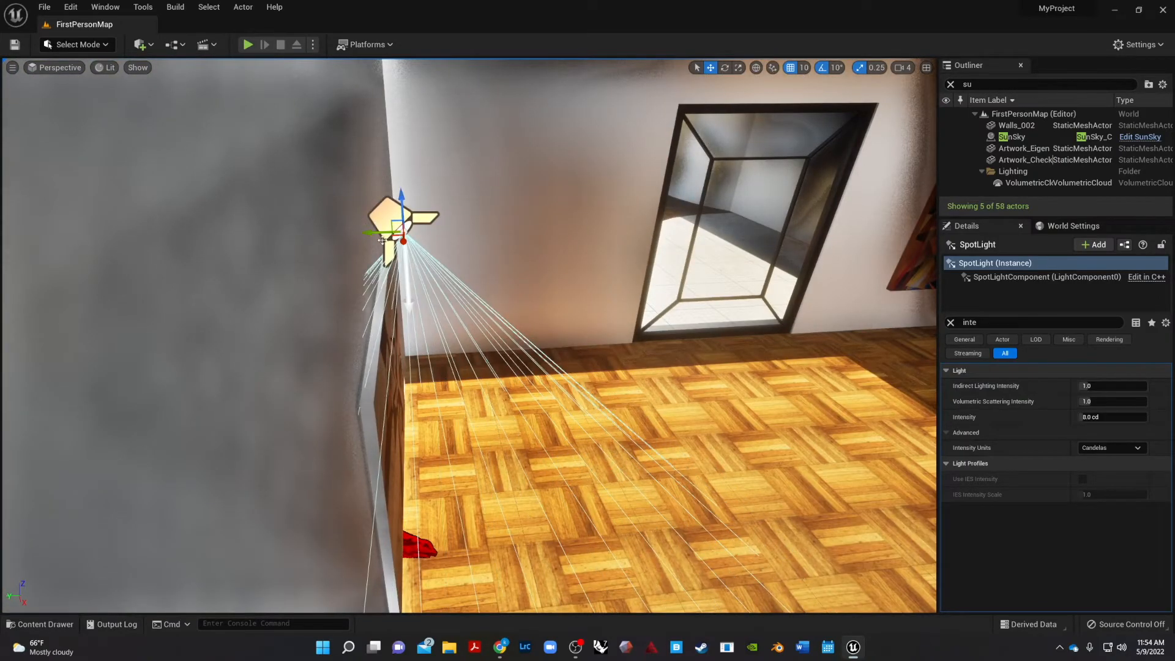
{"action": "right_click_drag", "start_coordinate": [382, 241], "coordinate": [318, 243]}
{"action": "right_click", "coordinate": [631, 349]}
{"action": "right_click", "coordinate": [630, 348]}
{"action": "right_click_drag", "start_coordinate": [525, 348], "coordinate": [435, 321]}
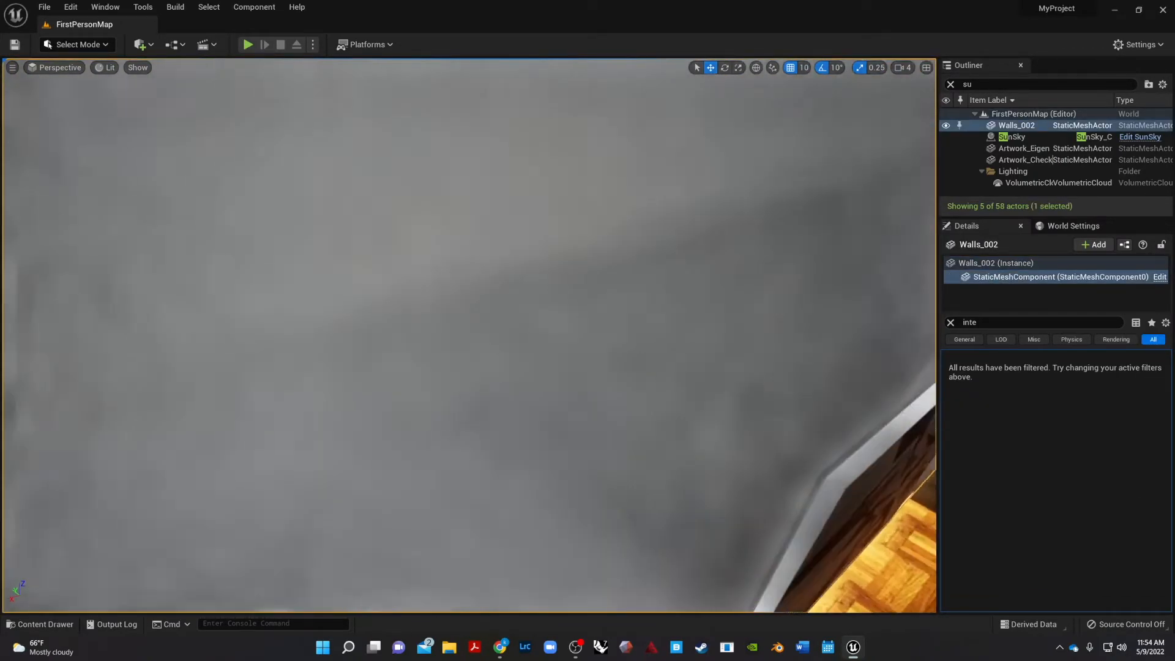
{"action": "key", "text": "f"}
{"action": "scroll", "coordinate": [496, 478], "scroll_direction": "down", "scroll_amount": 4}
{"action": "scroll", "coordinate": [409, 316], "scroll_direction": "up", "scroll_amount": 4}
{"action": "scroll", "coordinate": [410, 316], "scroll_direction": "down", "scroll_amount": 3}
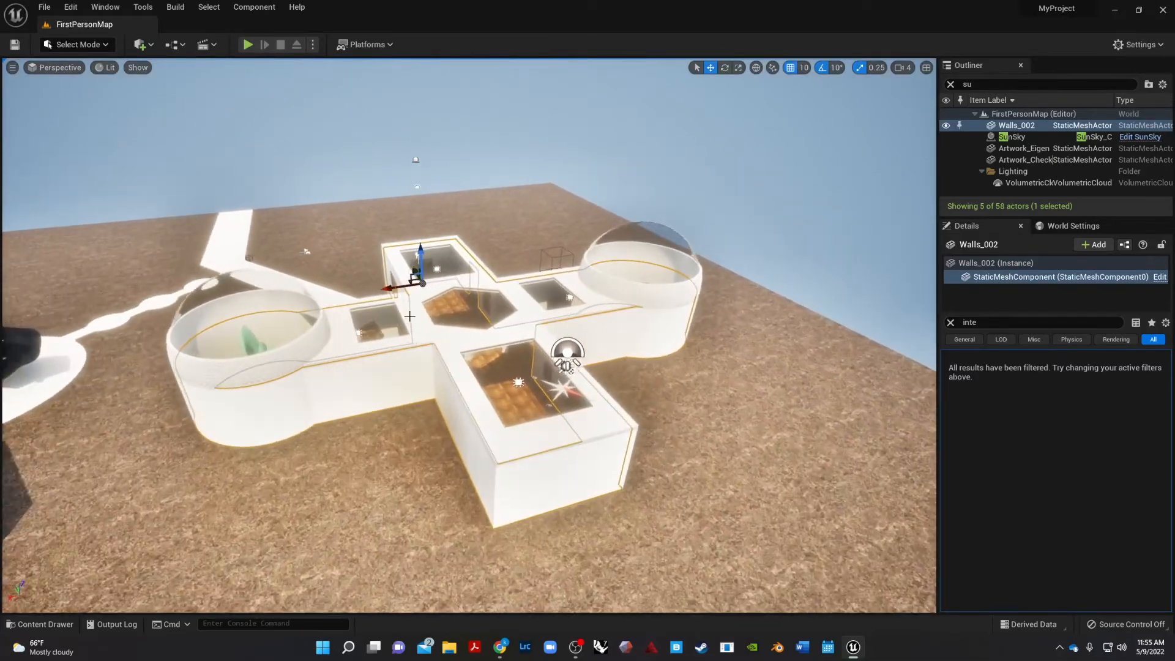
{"action": "scroll", "coordinate": [410, 316], "scroll_direction": "up", "scroll_amount": 2}
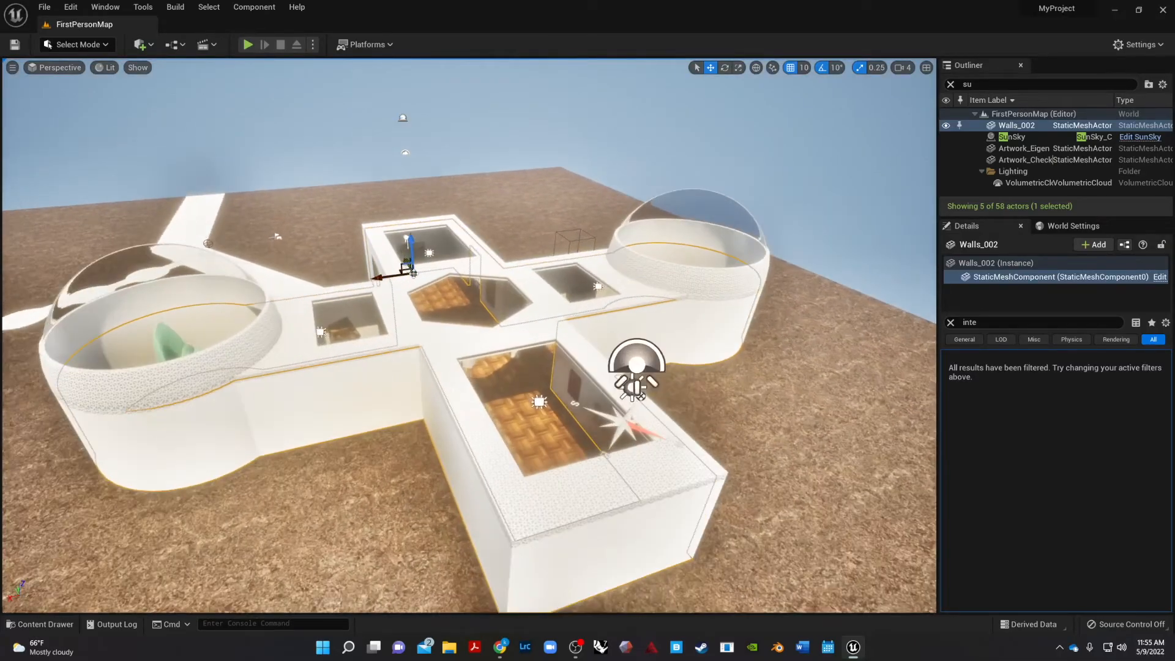
- Reselect the Spot Light above the end-wall painting and raise its Intensity to about 95.44 cd
{"action": "left_click", "coordinate": [407, 240]}
{"action": "key", "text": "f"}
{"action": "scroll", "coordinate": [551, 406], "scroll_direction": "up", "scroll_amount": 3}
{"action": "mouse_move", "coordinate": [551, 406]}
{"action": "right_mouse_down"}
{"action": "mouse_move", "coordinate": [562, 374]}
{"action": "mouse_move", "coordinate": [561, 422]}
{"action": "right_mouse_up"}
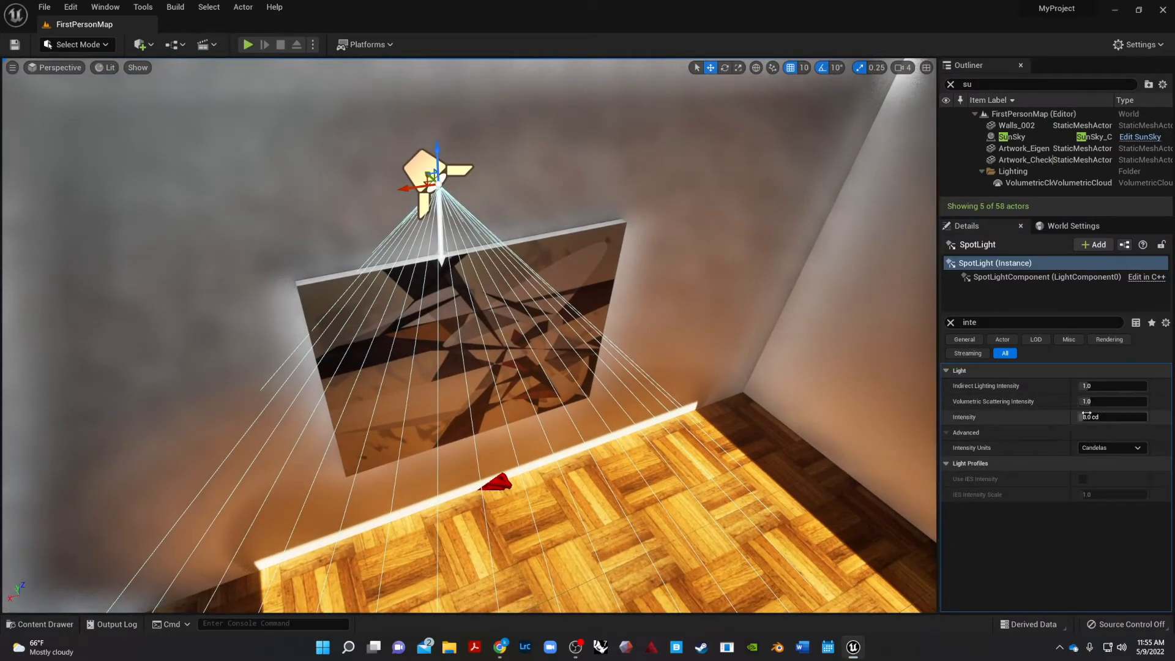
{"action": "left_click_drag", "start_coordinate": [1088, 418], "coordinate": [1130, 418]}
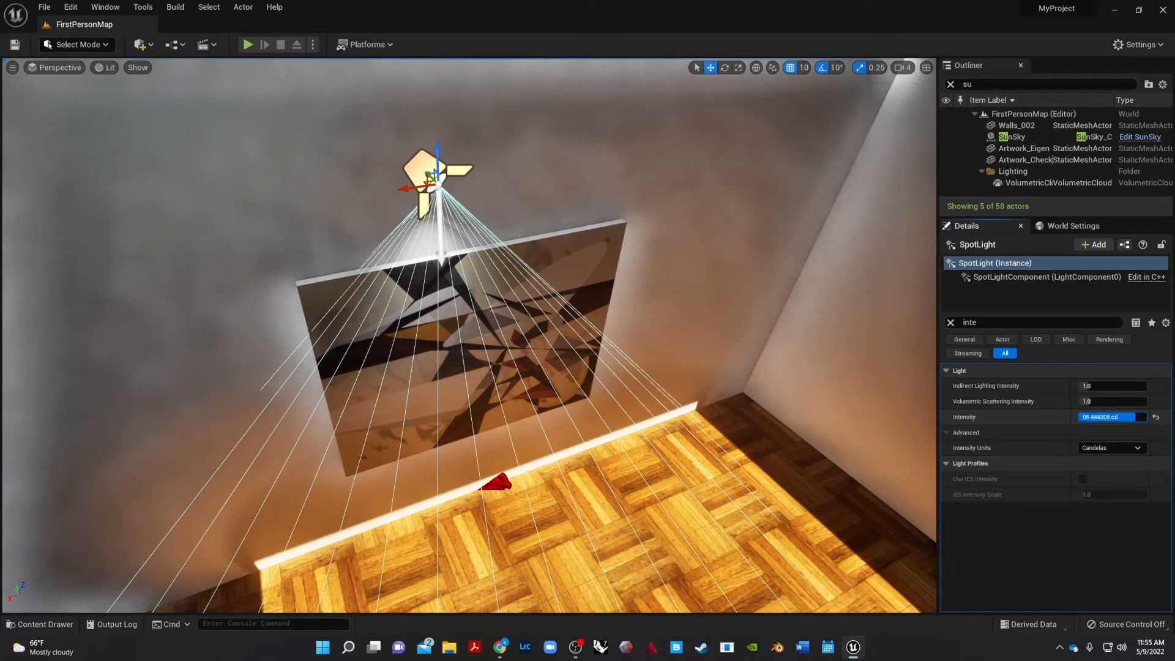
{"action": "left_click_drag", "start_coordinate": [1135, 417], "coordinate": [1136, 418]}
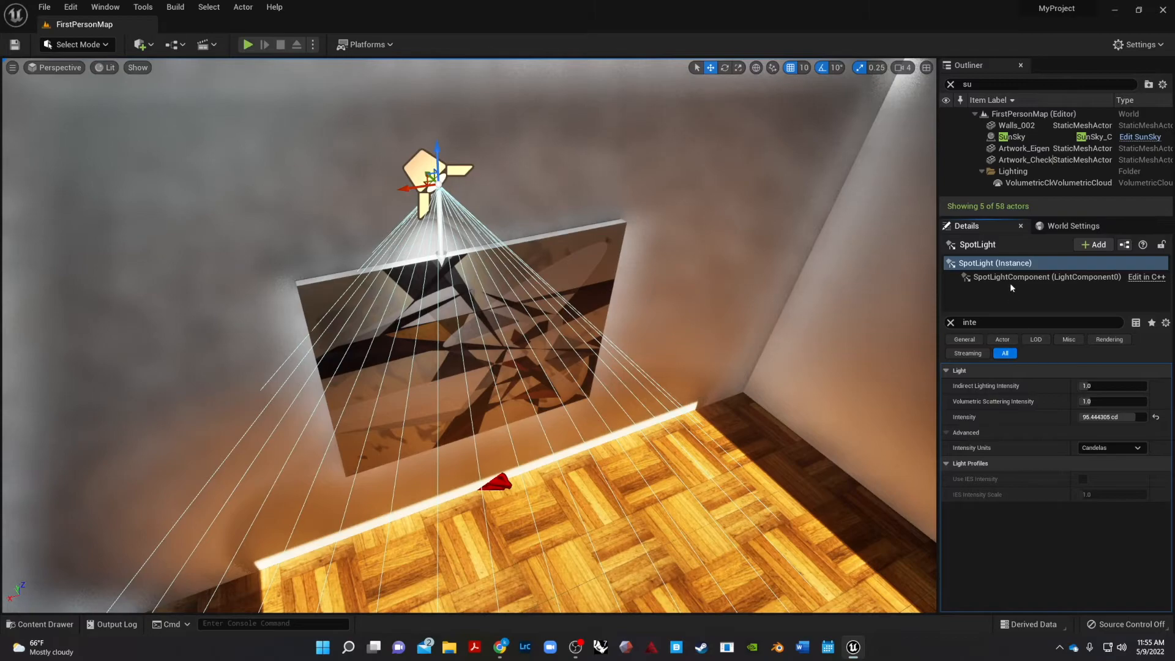
- Turn off Use Inverse Squared Falloff on the Spot Light component
{"action": "left_click", "coordinate": [1034, 278]}
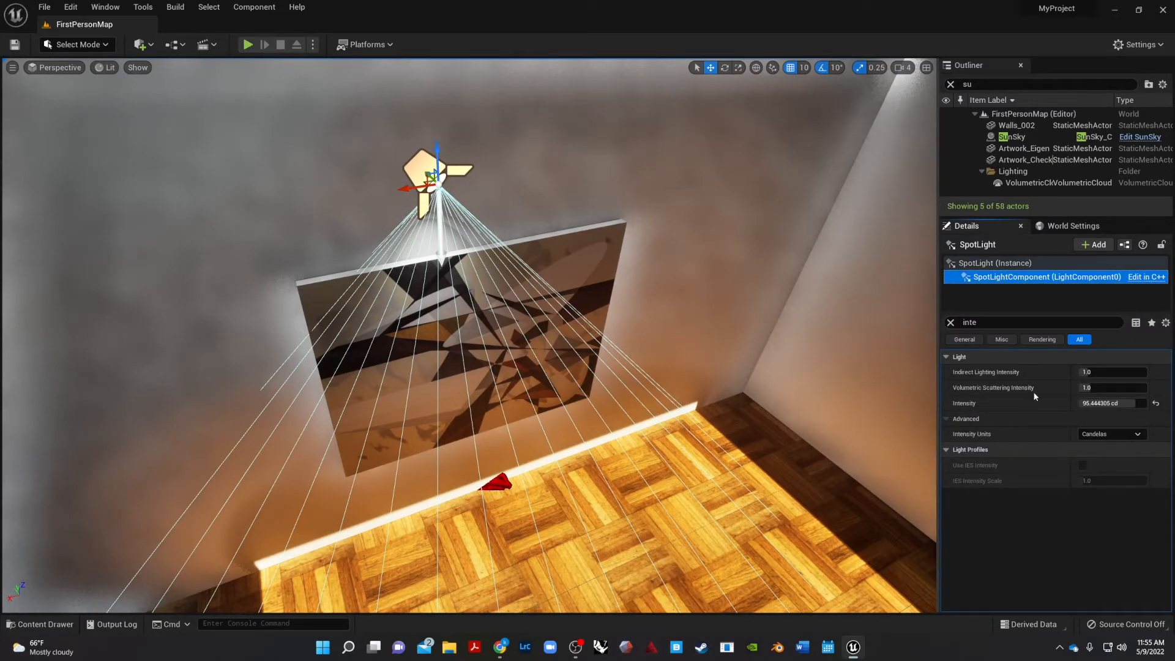
{"action": "left_click", "coordinate": [979, 323]}
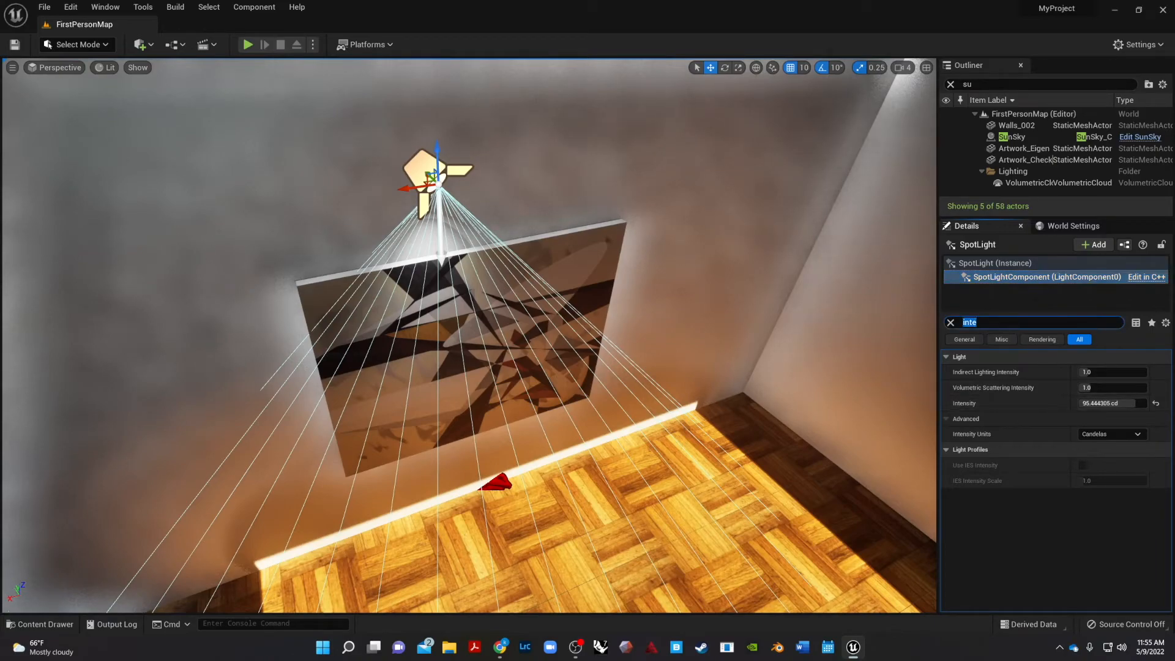
{"action": "type", "text": "er"}
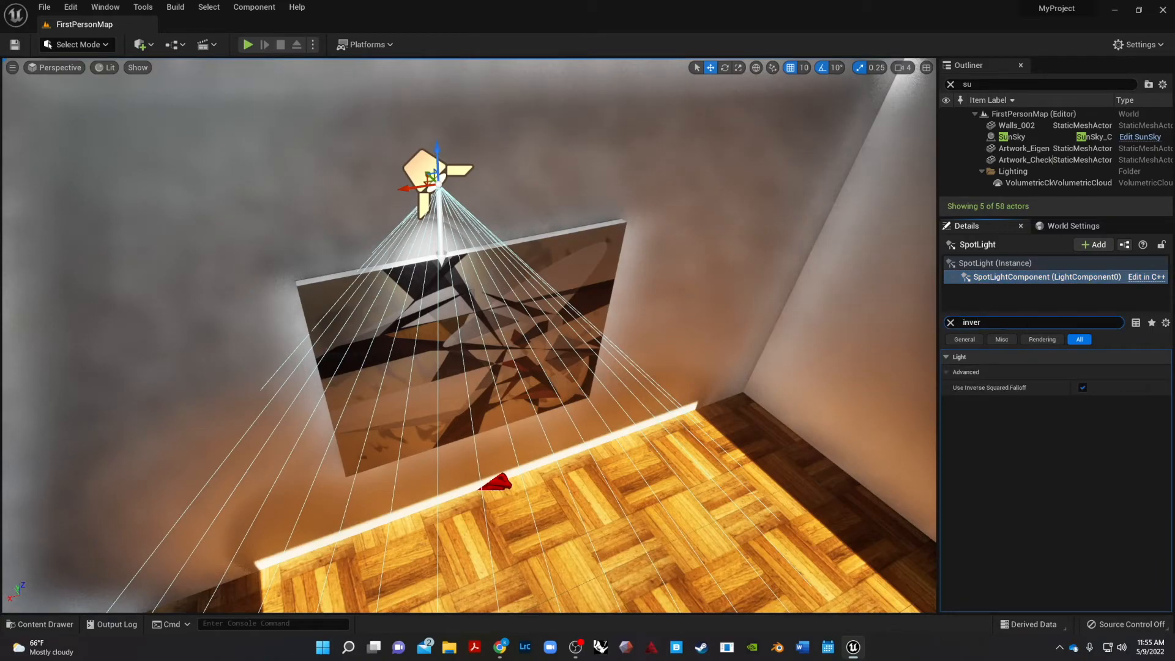
{"action": "left_click", "coordinate": [1088, 388]}
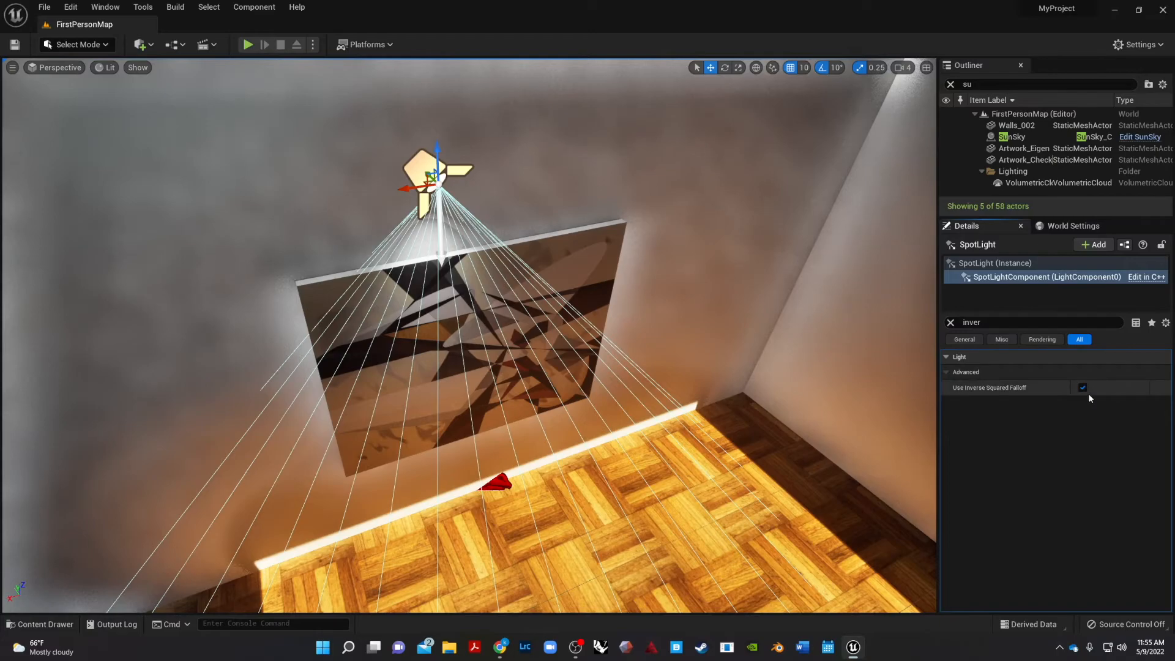
{"action": "left_click", "coordinate": [1082, 387]}
- Shift the Spot Light along the wall above the painting and widen its Outer Cone Angle to about 79 degrees
{"action": "right_click_drag", "start_coordinate": [485, 387], "coordinate": [539, 405]}
{"action": "left_click_drag", "start_coordinate": [229, 125], "coordinate": [283, 99]}
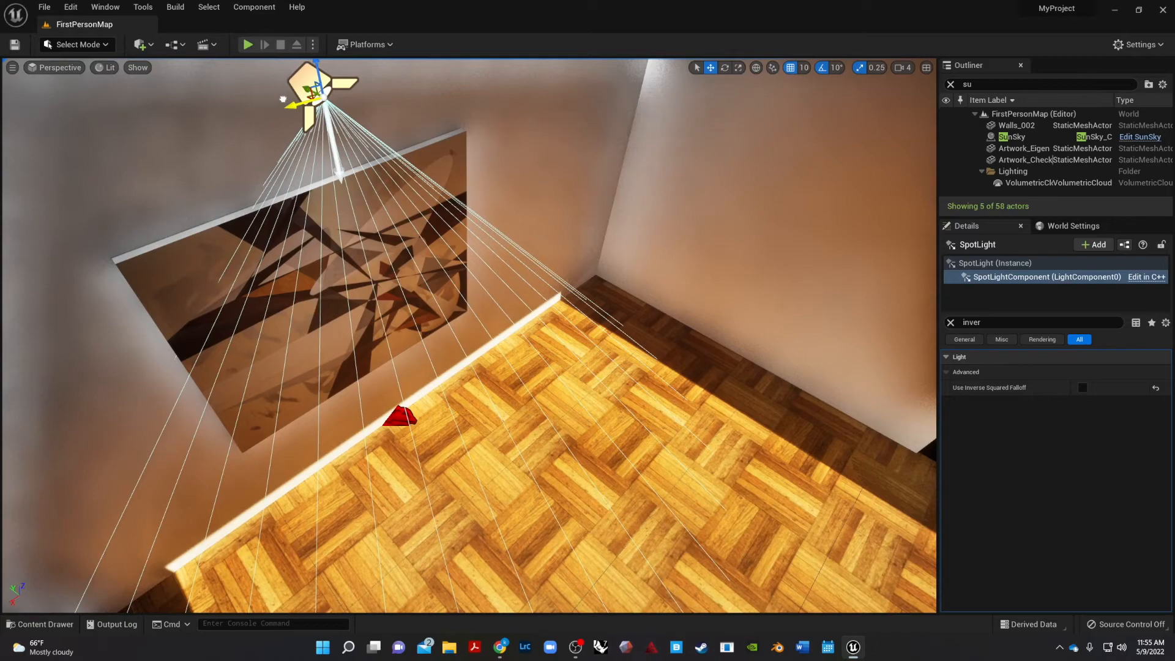
{"action": "left_click", "coordinate": [950, 324]}
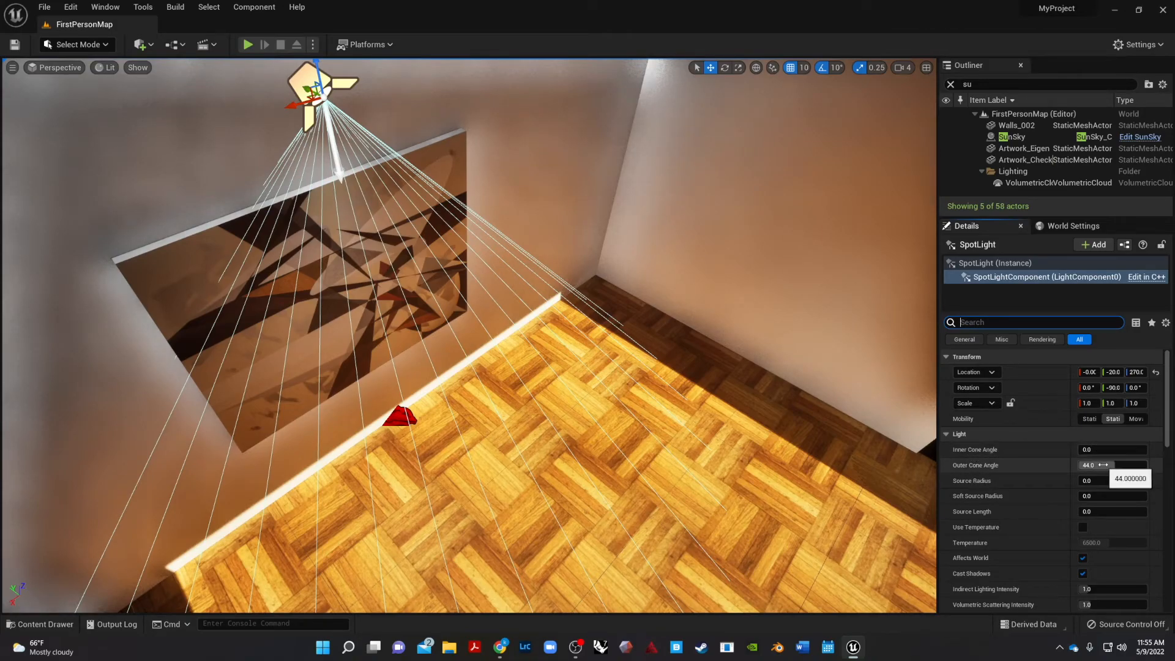
{"action": "left_click_drag", "start_coordinate": [1102, 465], "coordinate": [1145, 465]}
- Move through the gallery rooms and examine the lighting on the walls, paintings and sculptures
{"action": "mouse_move", "coordinate": [646, 473]}
{"action": "right_mouse_down"}
{"action": "mouse_move", "coordinate": [854, 426]}
{"action": "mouse_move", "coordinate": [863, 389]}
{"action": "mouse_move", "coordinate": [915, 345]}
{"action": "mouse_move", "coordinate": [991, 346]}
{"action": "right_mouse_up"}
{"action": "key", "text": "w"}
{"action": "key", "text": "w"}
{"action": "mouse_move", "coordinate": [514, 367]}
{"action": "right_mouse_down"}
{"action": "mouse_move", "coordinate": [747, 355]}
{"action": "mouse_move", "coordinate": [728, 368]}
{"action": "mouse_move", "coordinate": [459, 399]}
{"action": "mouse_move", "coordinate": [454, 430]}
{"action": "mouse_move", "coordinate": [592, 381]}
{"action": "right_mouse_up"}
{"action": "mouse_move", "coordinate": [482, 432]}
{"action": "right_mouse_down"}
{"action": "mouse_move", "coordinate": [468, 417]}
{"action": "mouse_move", "coordinate": [444, 505]}
{"action": "mouse_move", "coordinate": [273, 581]}
{"action": "mouse_move", "coordinate": [318, 578]}
{"action": "mouse_move", "coordinate": [291, 573]}
{"action": "right_mouse_up"}
{"action": "key", "text": "w"}
{"action": "scroll", "coordinate": [469, 409], "scroll_direction": "up", "scroll_amount": 4}
{"action": "scroll", "coordinate": [474, 408], "scroll_direction": "down", "scroll_amount": 6}
{"action": "right_click_drag", "start_coordinate": [475, 408], "coordinate": [410, 375]}
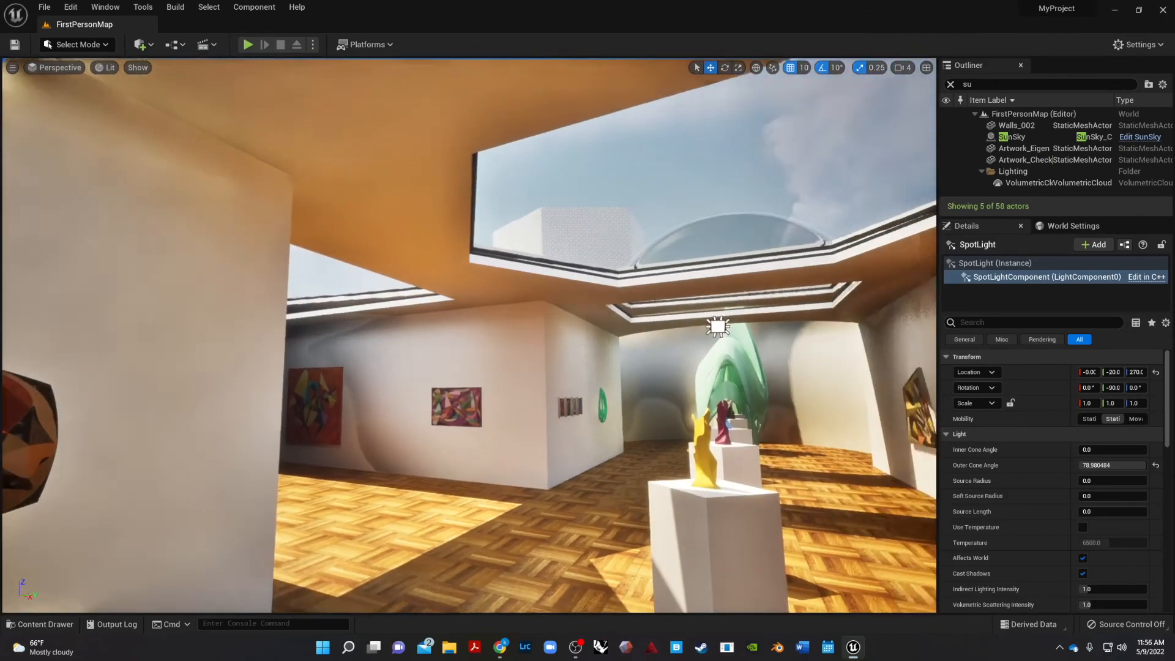
{"action": "right_click_drag", "start_coordinate": [469, 335], "coordinate": [520, 407]}
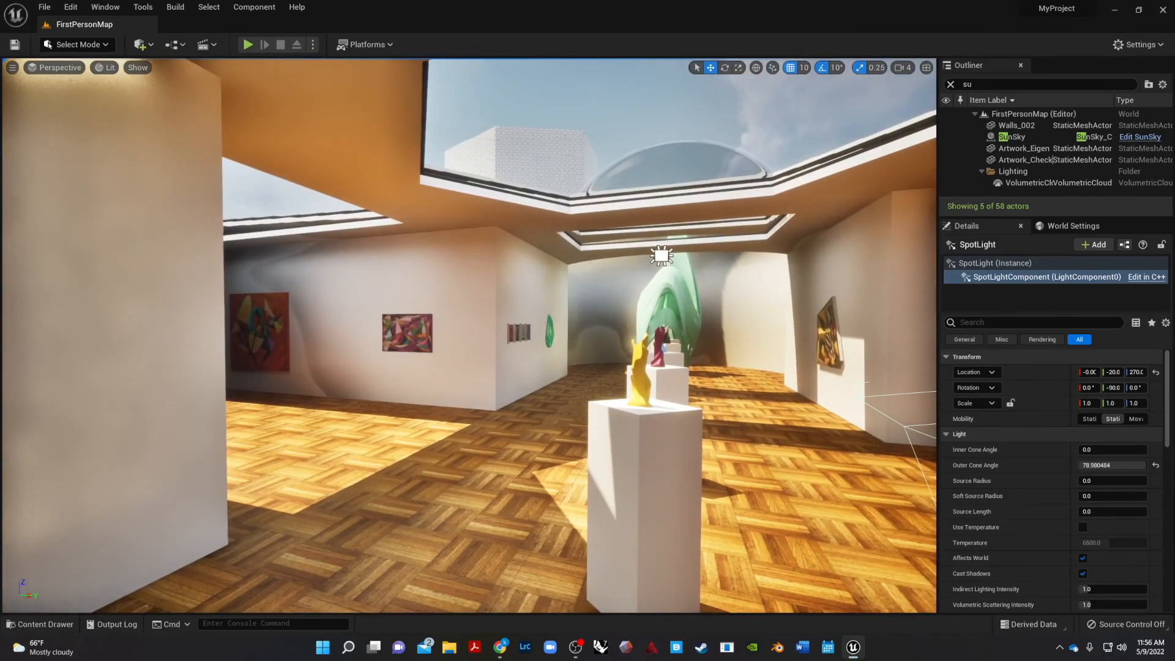